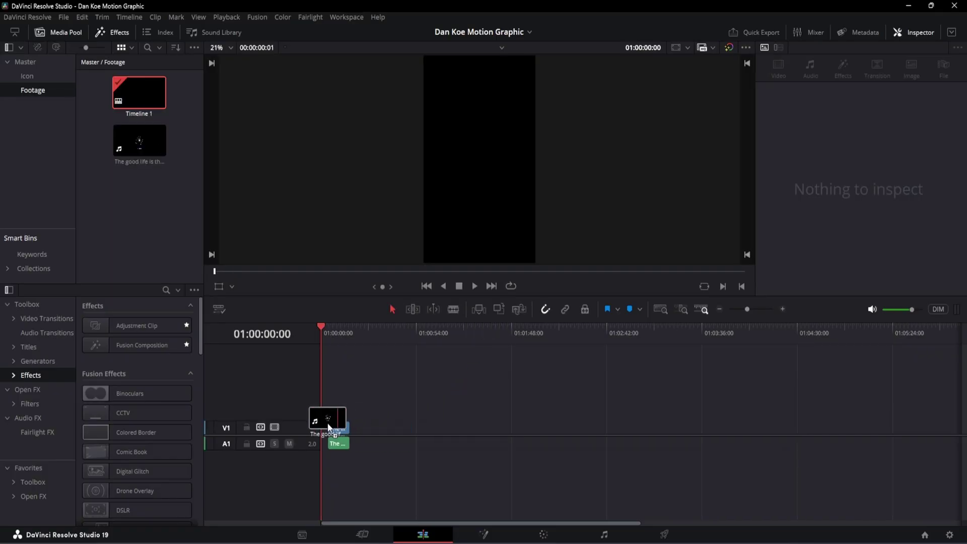
Step: Preview the opening animation of the reference clip by scrubbing through the timeline
left_click(359, 337)
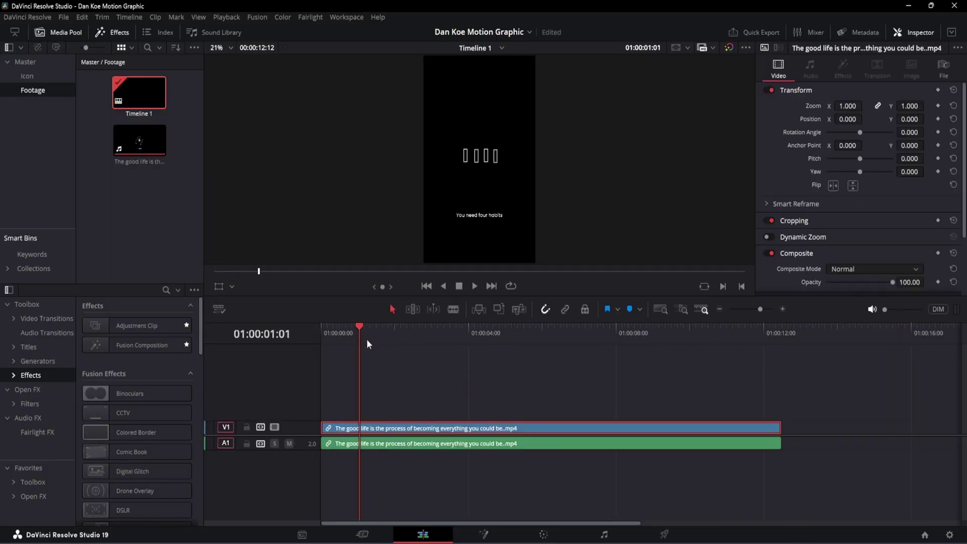
mouse_move(370, 342)
left_mouse_down()
mouse_move(313, 344)
mouse_move(709, 321)
mouse_move(328, 385)
mouse_move(552, 373)
mouse_move(294, 398)
mouse_move(460, 391)
mouse_move(377, 339)
left_mouse_up()
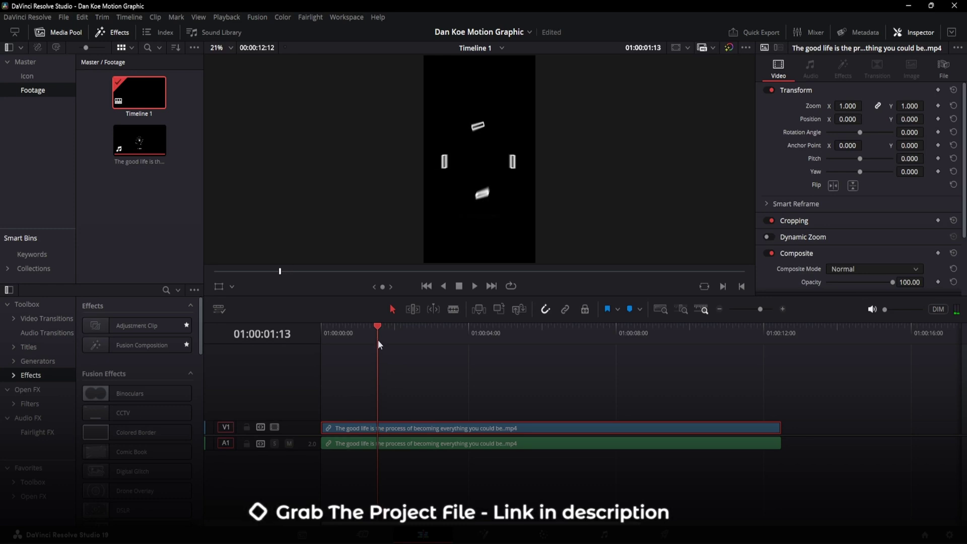
left_click_drag(377, 339, 414, 349)
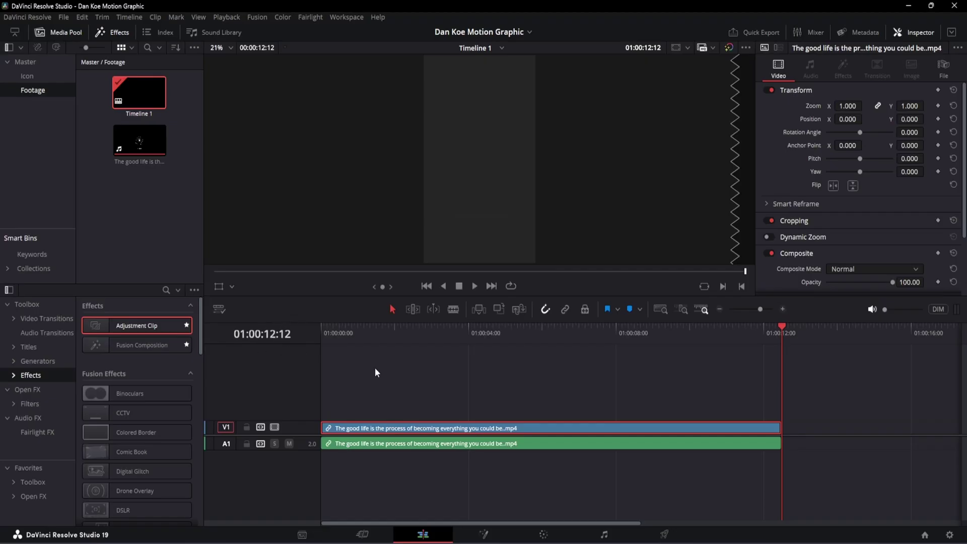
Step: Add an adjustment clip above the reference footage and extend it to the footage's end
left_click_drag(126, 323, 317, 414)
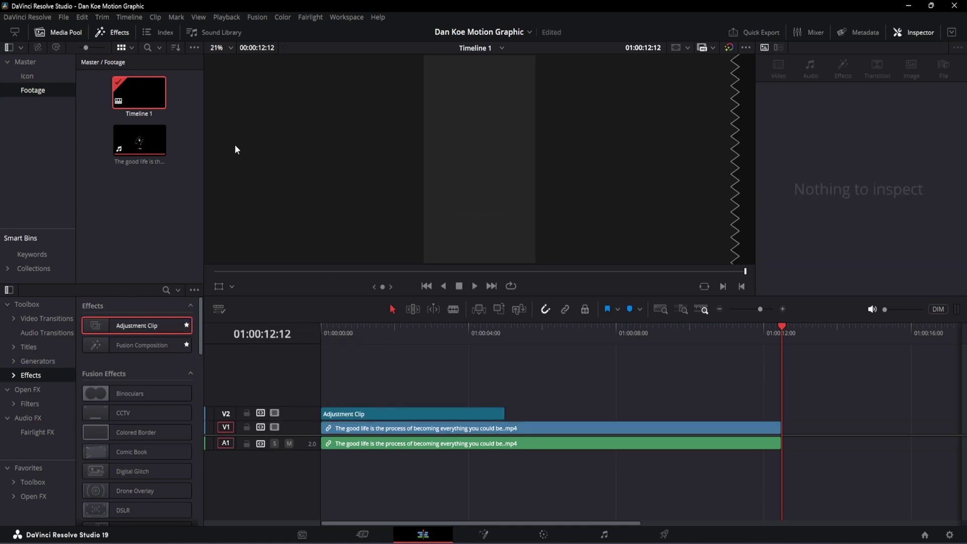
left_click(57, 32)
left_click(100, 33)
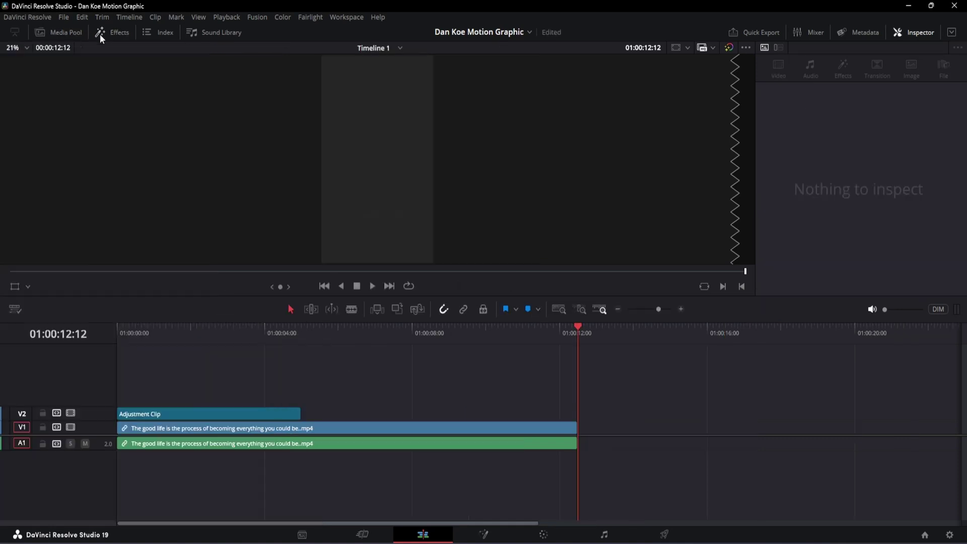
left_click(107, 32)
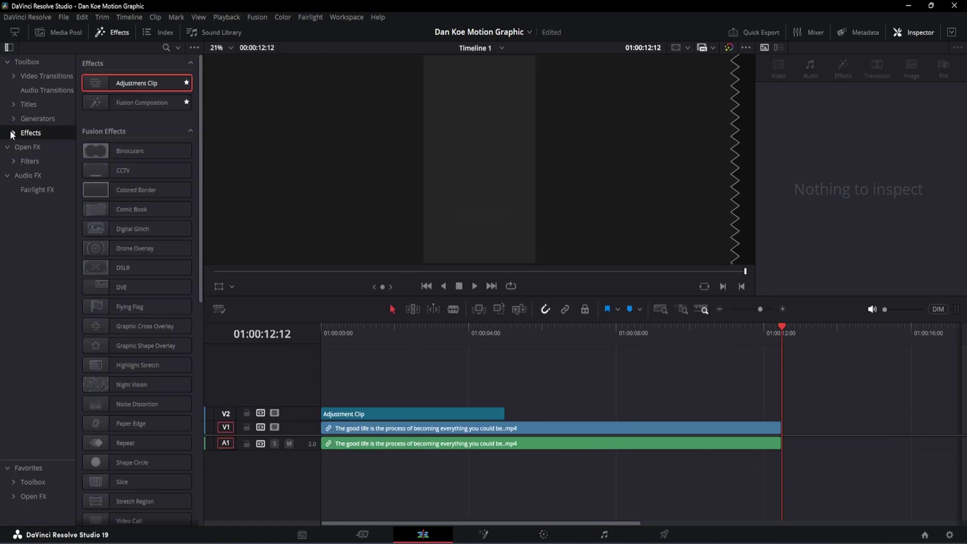
left_click(56, 134)
left_click_drag(539, 371, 780, 411)
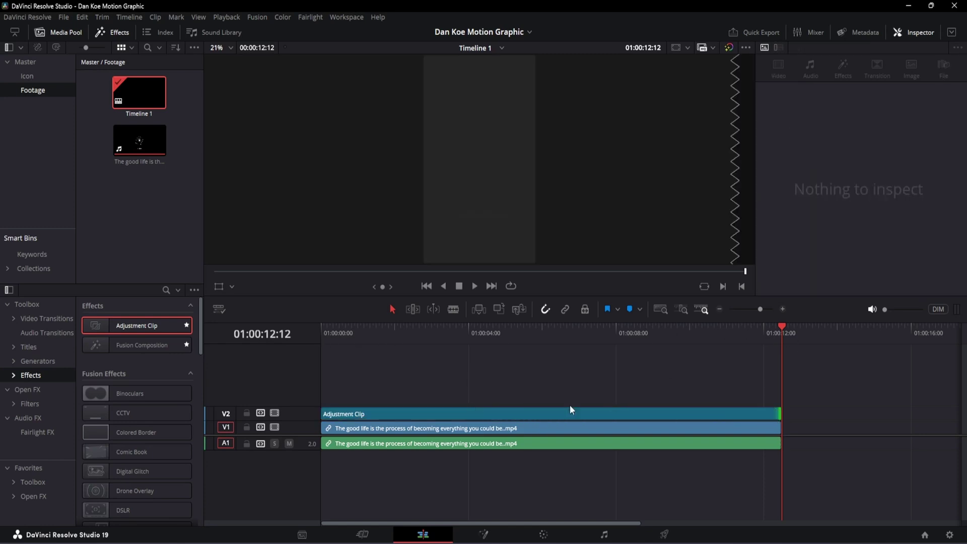
Step: Rename the adjustment clip as Dan Koe MG
left_click(428, 414)
left_click(943, 79)
left_click_drag(887, 122, 784, 123)
type("Dan Koe MG")
Step: Delete the reference footage from the timeline, keeping only the adjustment clip on video track 1
left_click(552, 479)
left_click_drag(551, 478, 488, 424)
key("Delete")
Step: Open the Dan Koe MG adjustment clip on the Fusion page
left_click(454, 329)
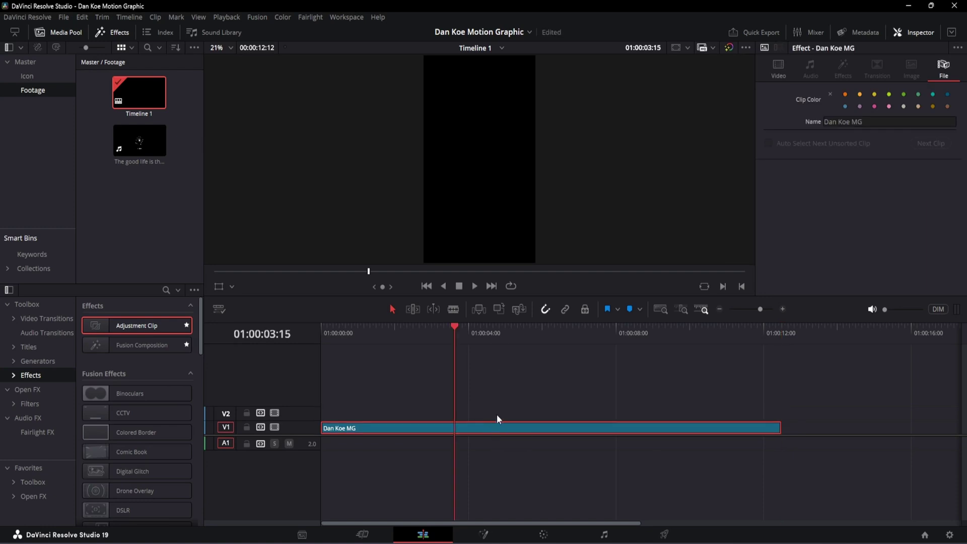
right_click(456, 428)
right_click(478, 431)
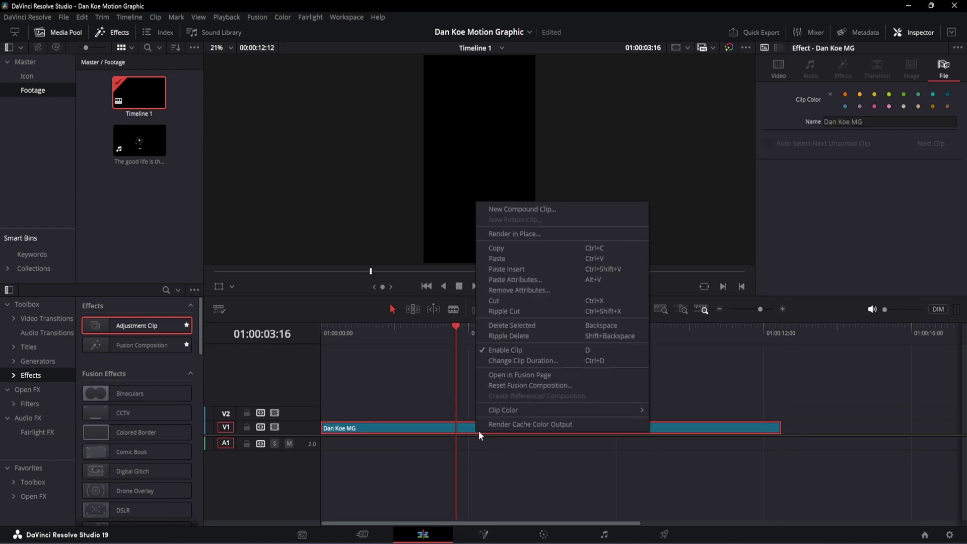
left_click(546, 375)
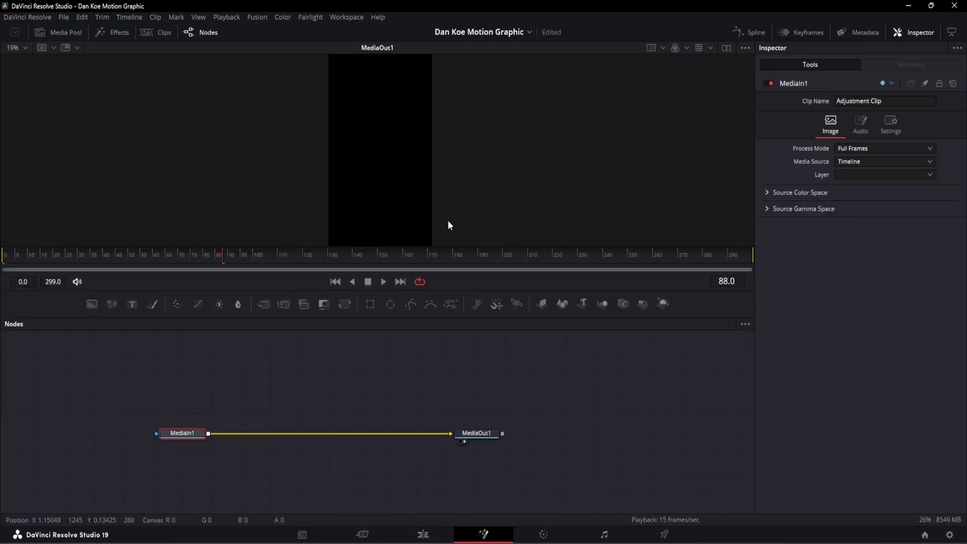
Step: Turn off vertical resolution in the project settings so the frame becomes 1920 x 1080
left_click(949, 534)
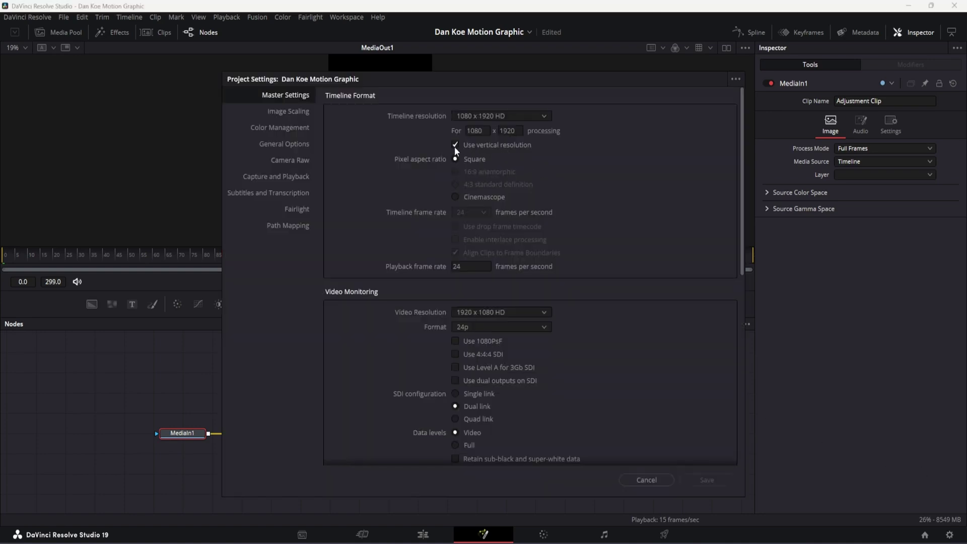
key("Escape")
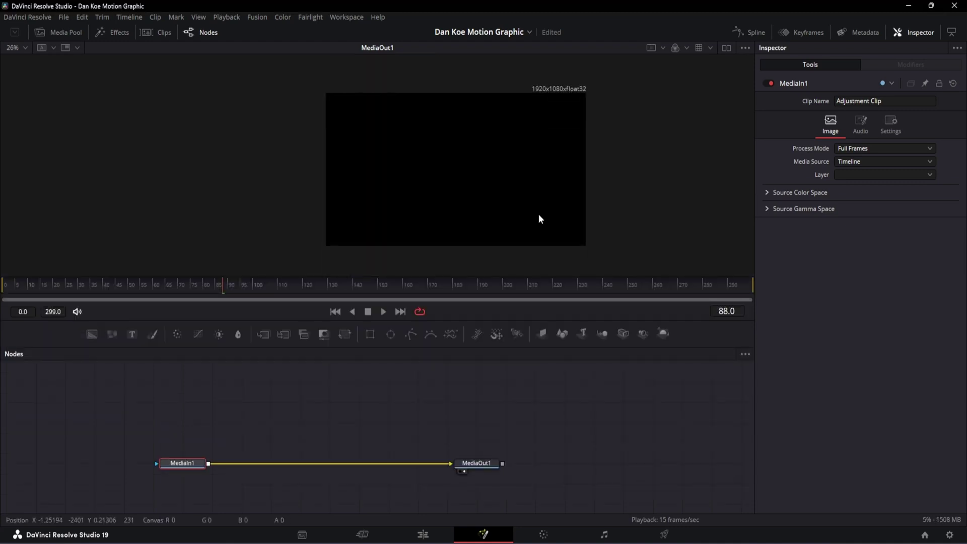
scroll(525, 206, "up", 2)
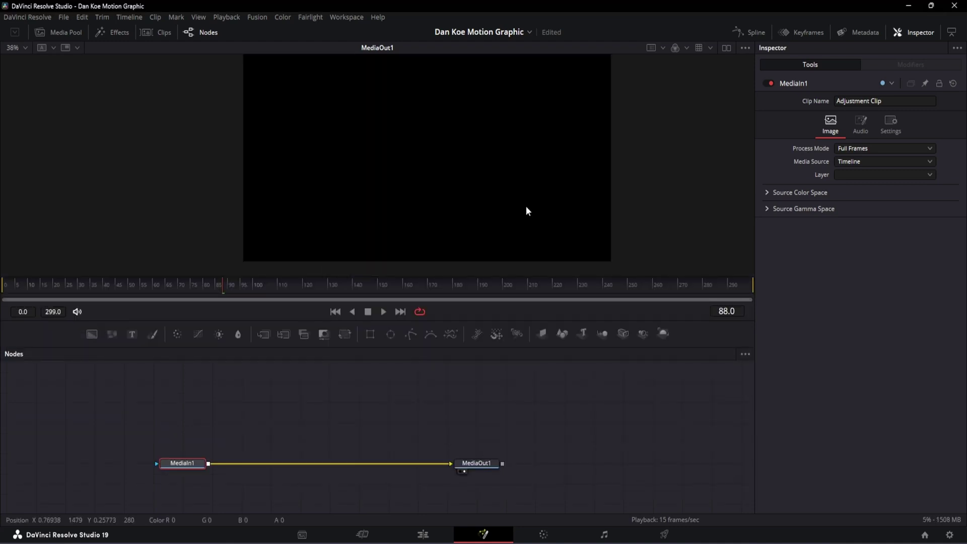
left_click_drag(524, 170, 525, 164)
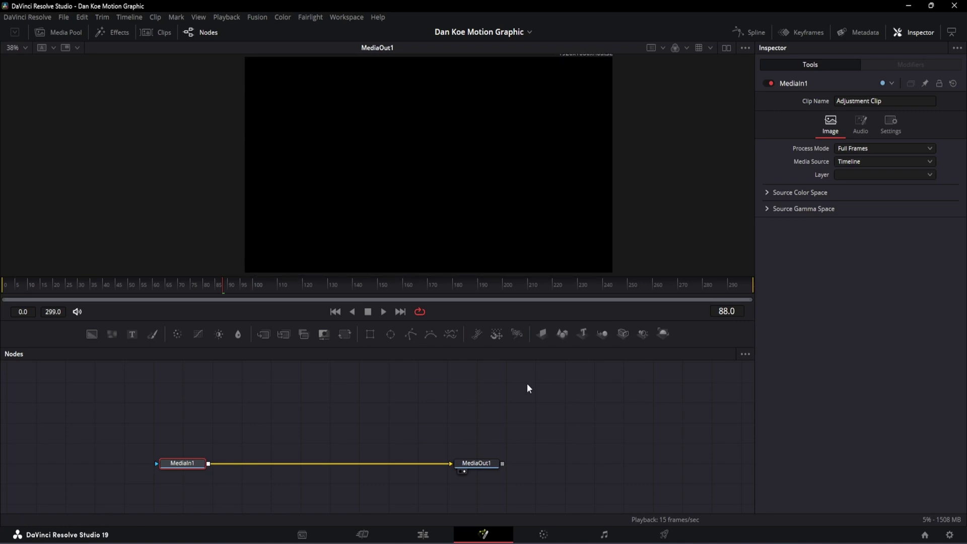
Step: Bring the reference video from the media pool into the node graph and rename its node DanKoe
left_click(61, 31)
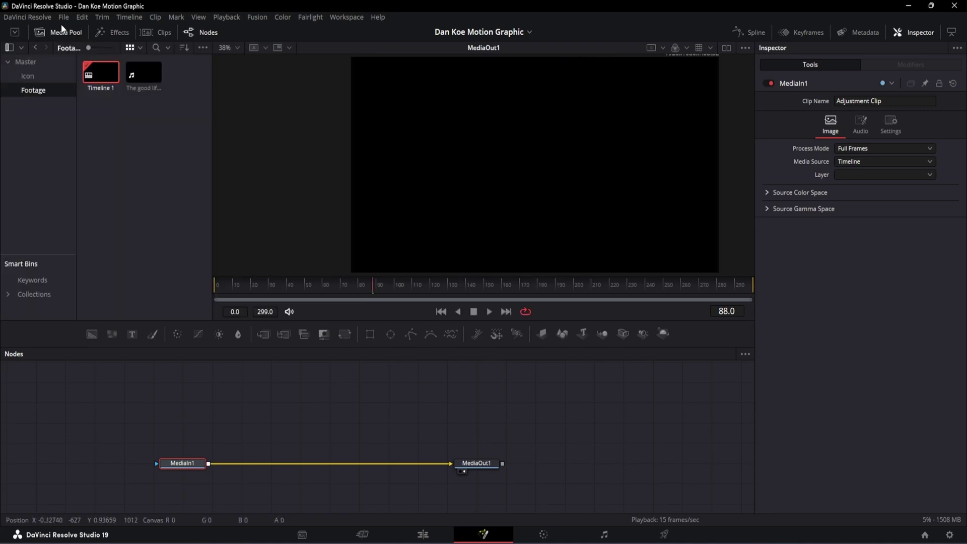
left_click_drag(142, 76, 217, 432)
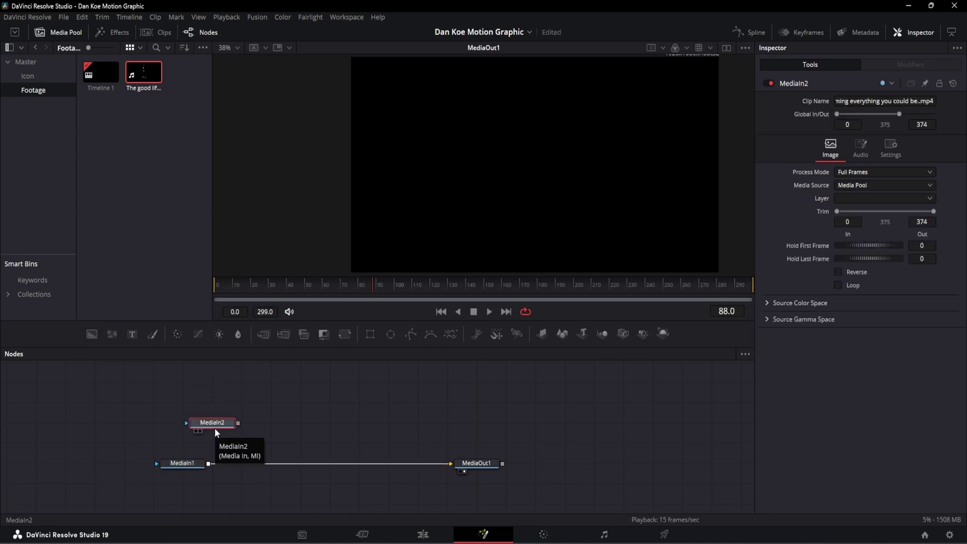
key("F2")
type("DanKoe")
key("Return")
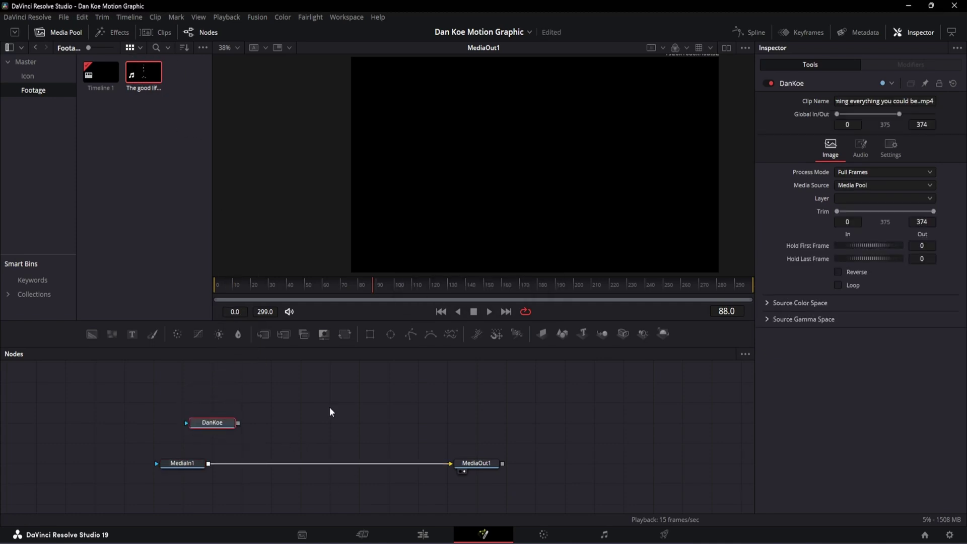
left_click(70, 31)
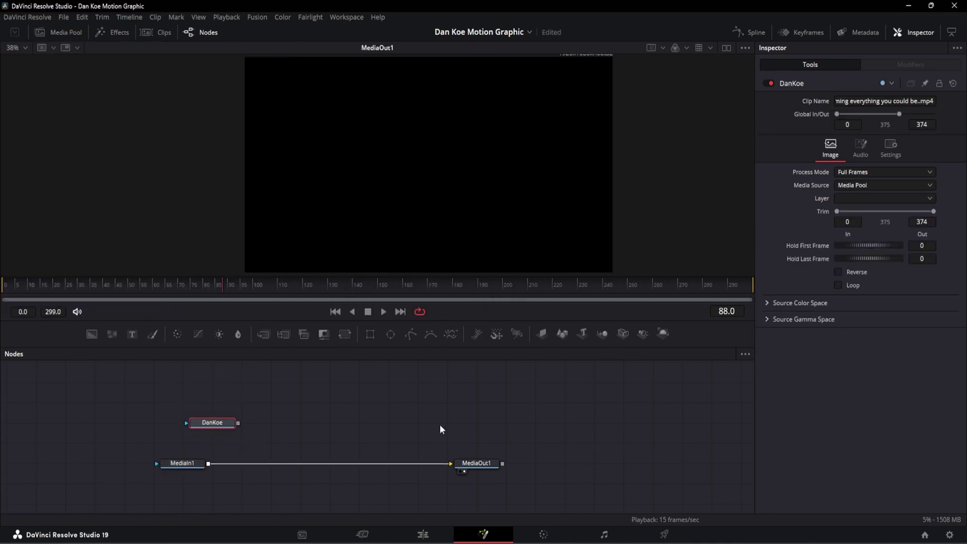
Step: Switch to dual viewers, show the DanKoe node in the first one and go to the four-rectangles frame
left_click(725, 48)
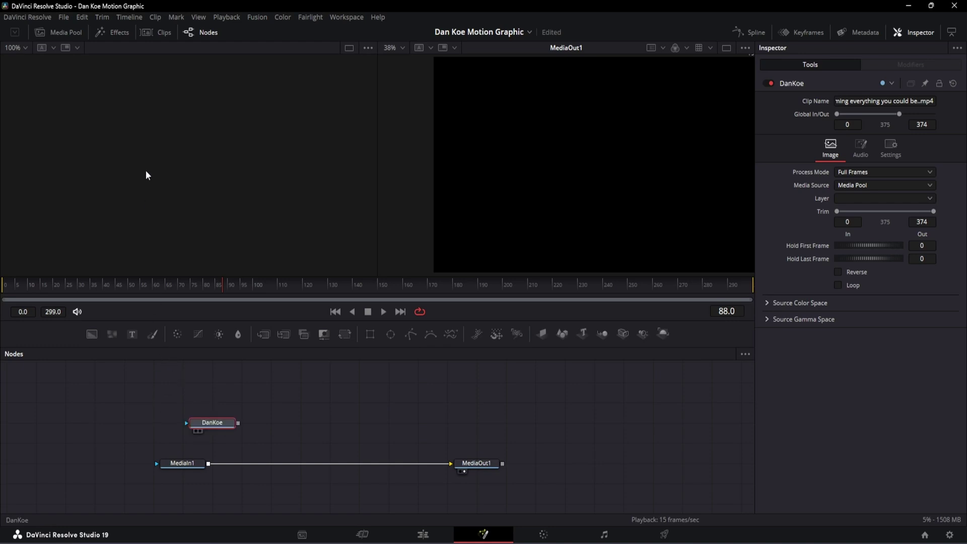
key("1")
left_click_drag(126, 285, 27, 288)
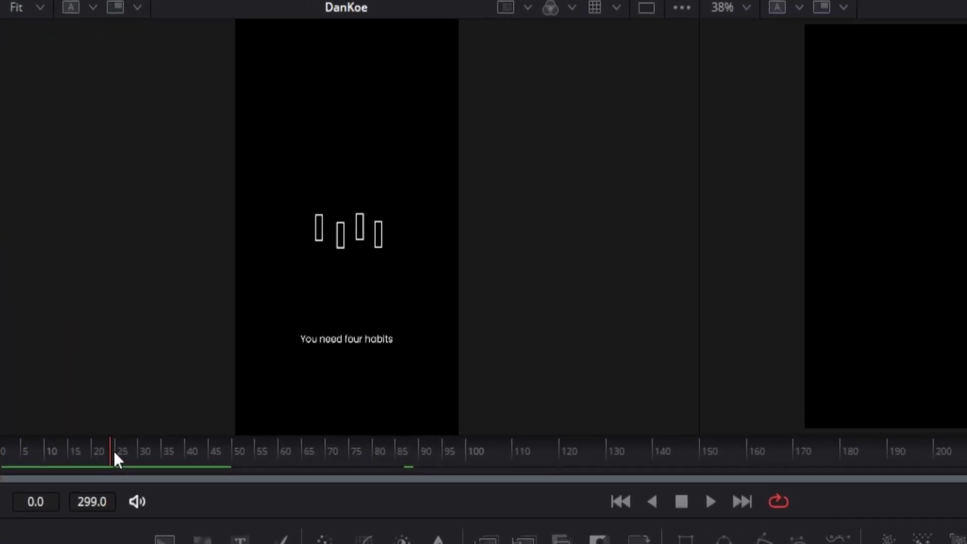
Step: Examine the reference animation from the four rectangles through its following scenes, including how they spread apart
left_click_drag(158, 518, 962, 529)
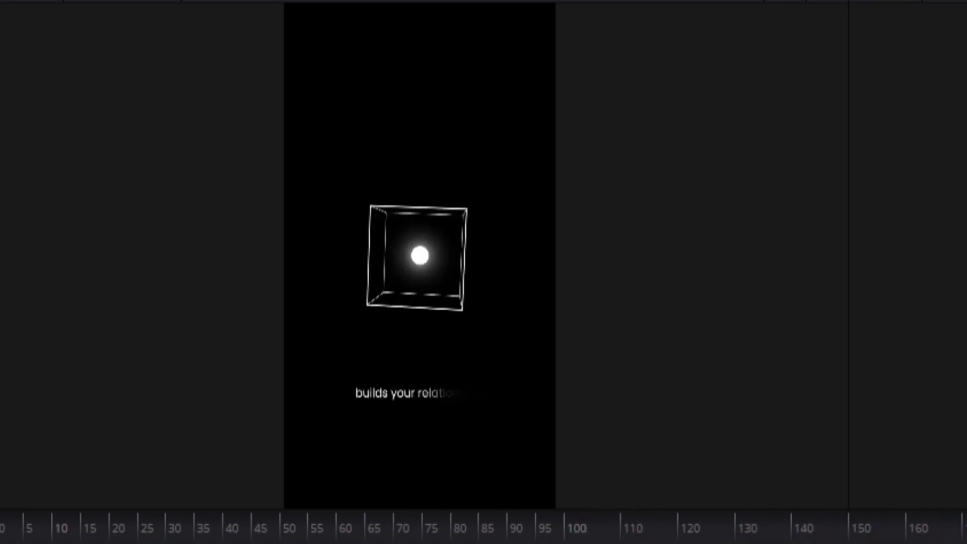
left_click(428, 534)
left_click_drag(356, 456, 448, 455)
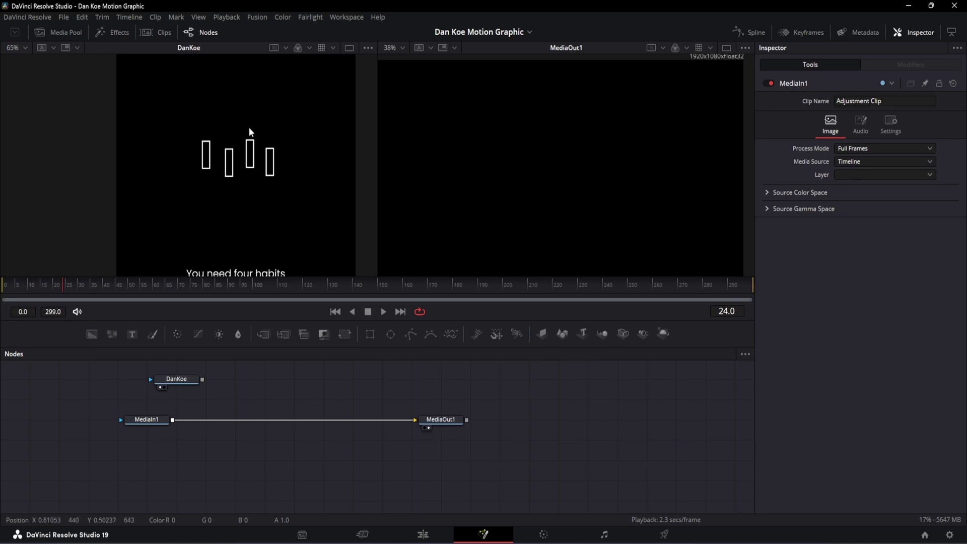
left_click_drag(296, 152, 266, 153)
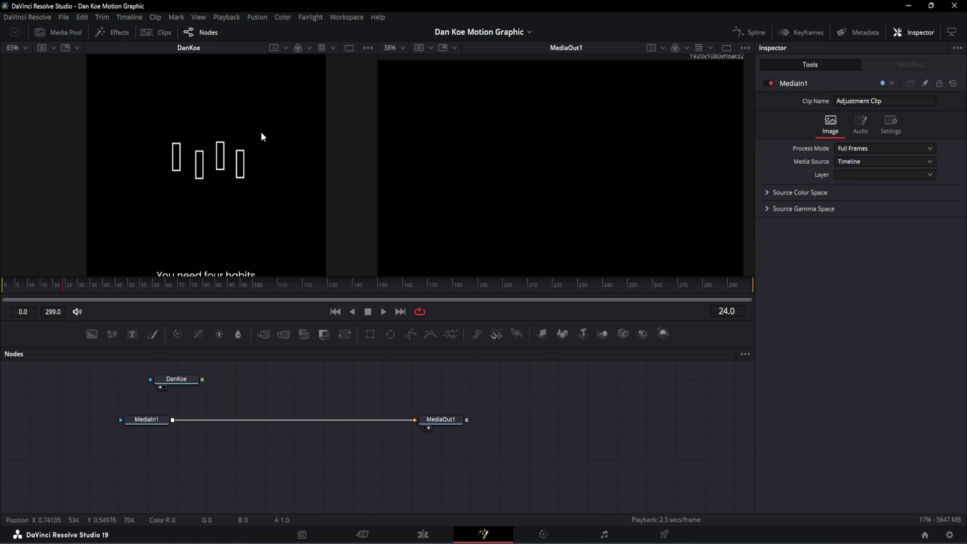
left_click_drag(71, 292, 142, 296)
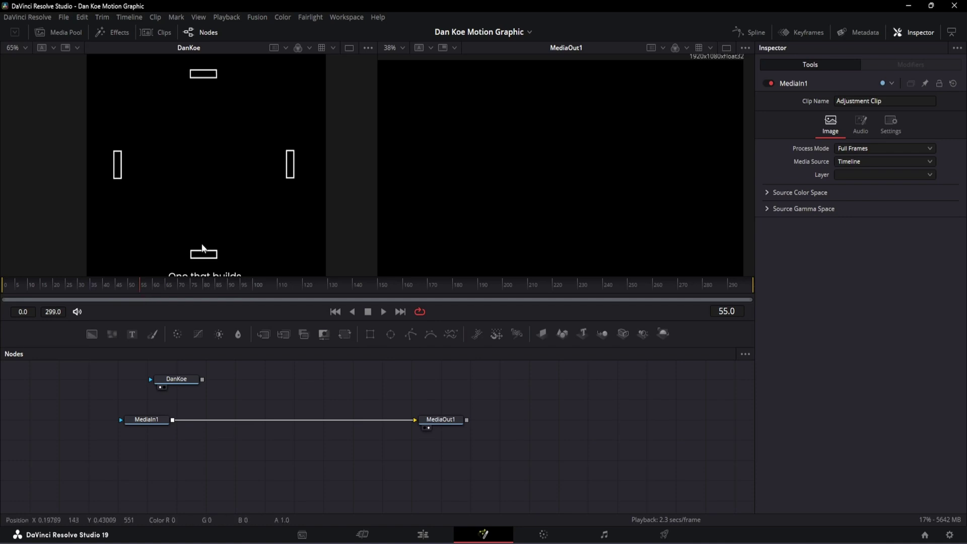
left_click_drag(49, 283, 68, 283)
Step: Add a Background node, merge it over MediaIn1 and lower its alpha to fully transparent
left_click_drag(222, 468, 184, 460)
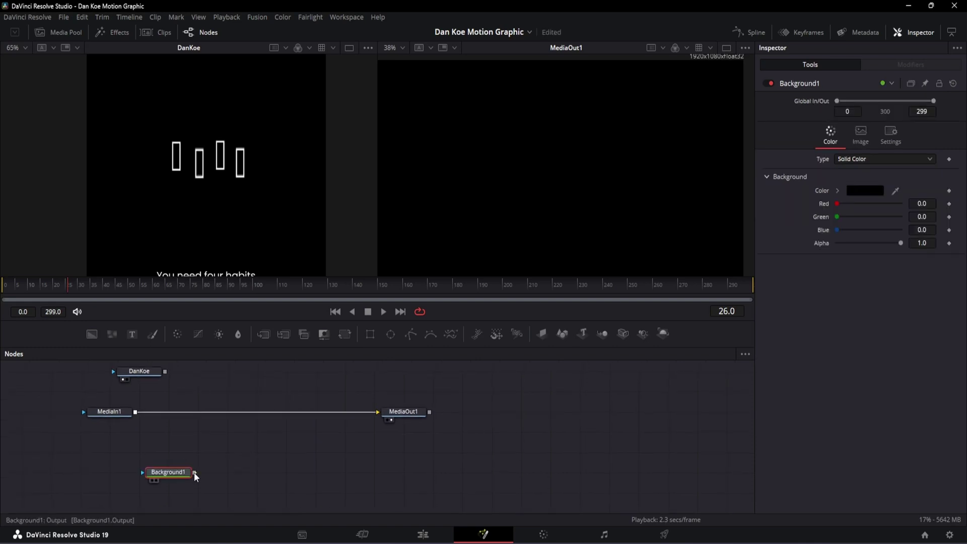
left_click_drag(194, 472, 140, 413)
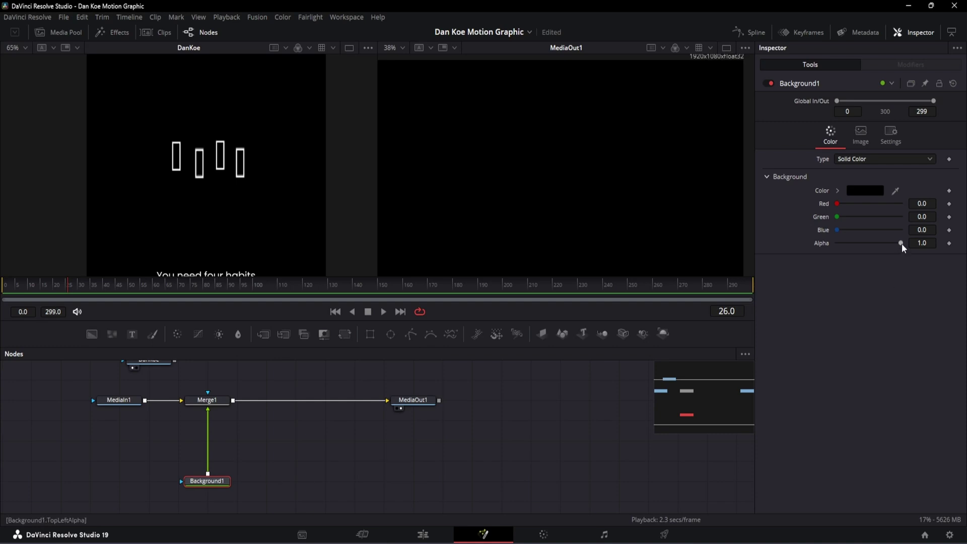
left_click_drag(901, 247, 760, 270)
Step: Add a second Background node, merge it over Background1 and arrange the merge above Background1 with Background2 beside it
left_click(309, 438)
key("shift+space")
type("back")
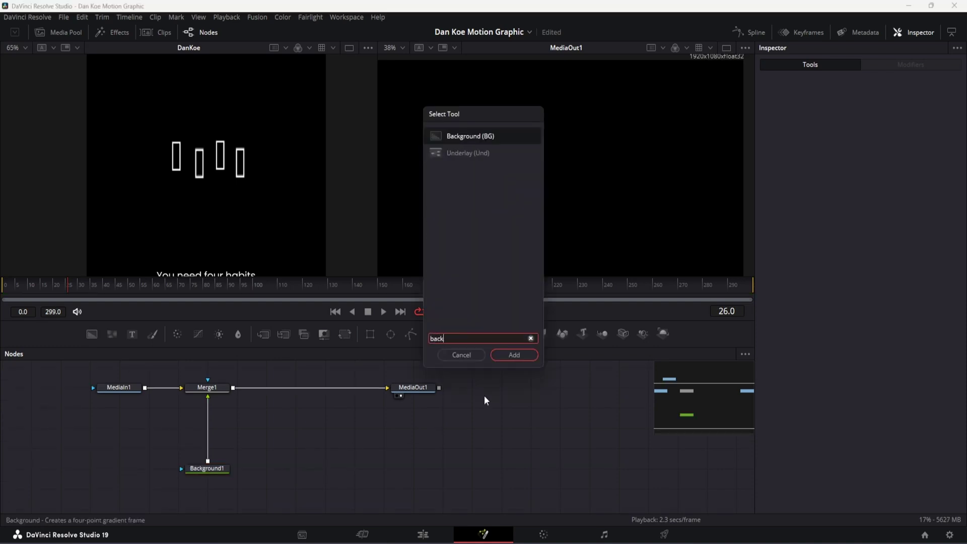
key("Return")
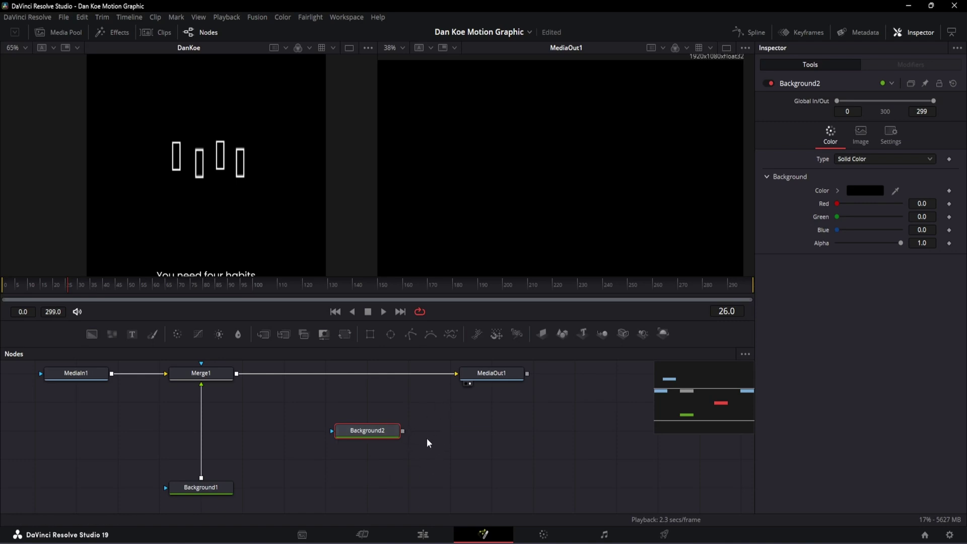
left_click_drag(403, 431, 202, 484)
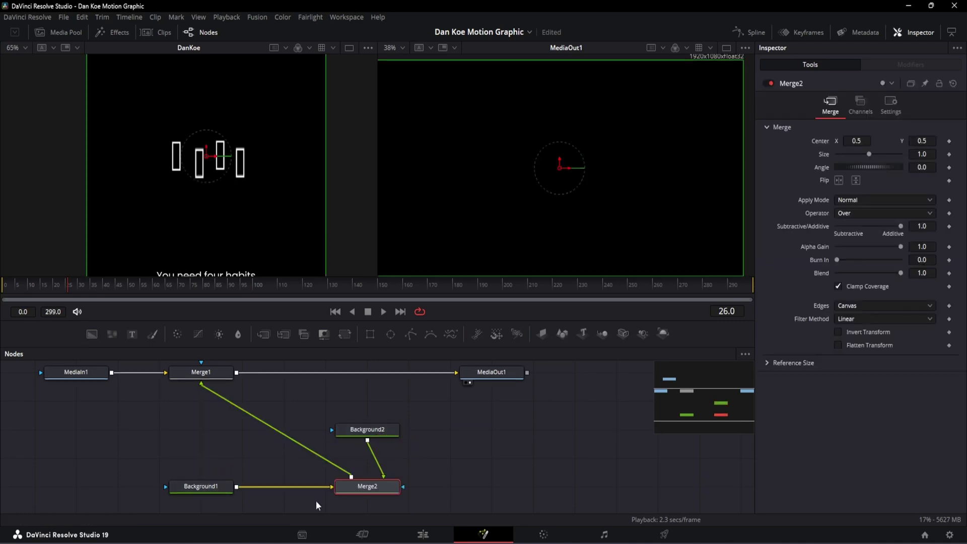
left_click_drag(375, 490, 209, 461)
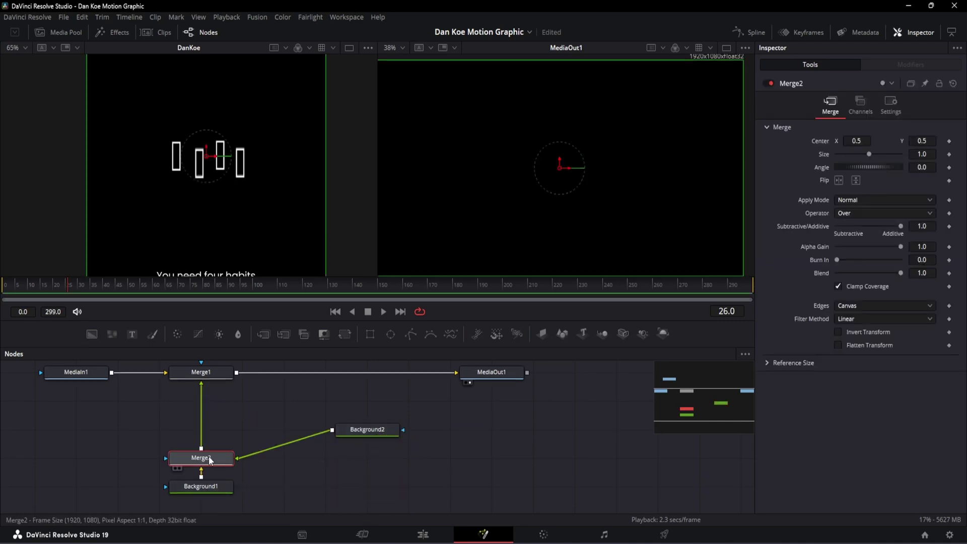
left_click_drag(369, 431, 411, 459)
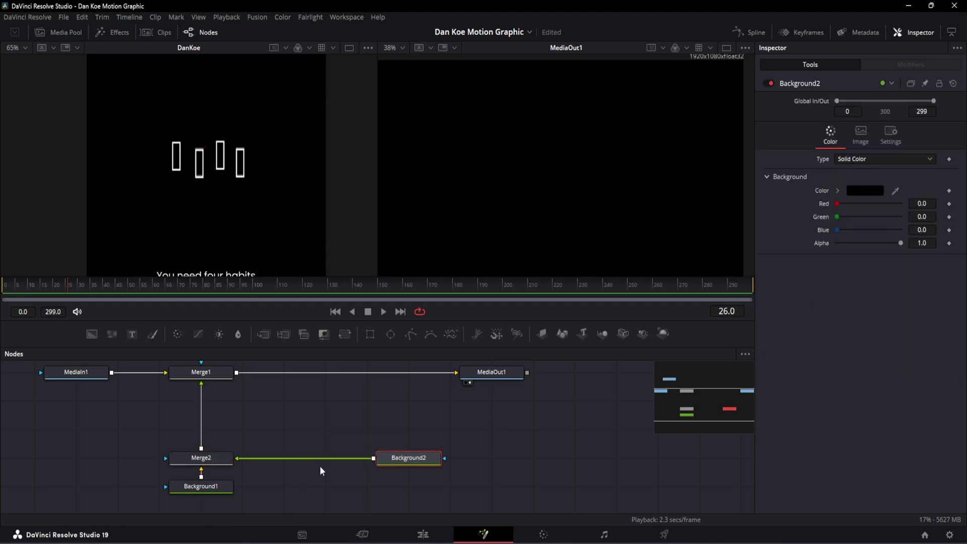
Step: Insert a Transform node between Background2 and Merge2
key("shift+space")
type("tran")
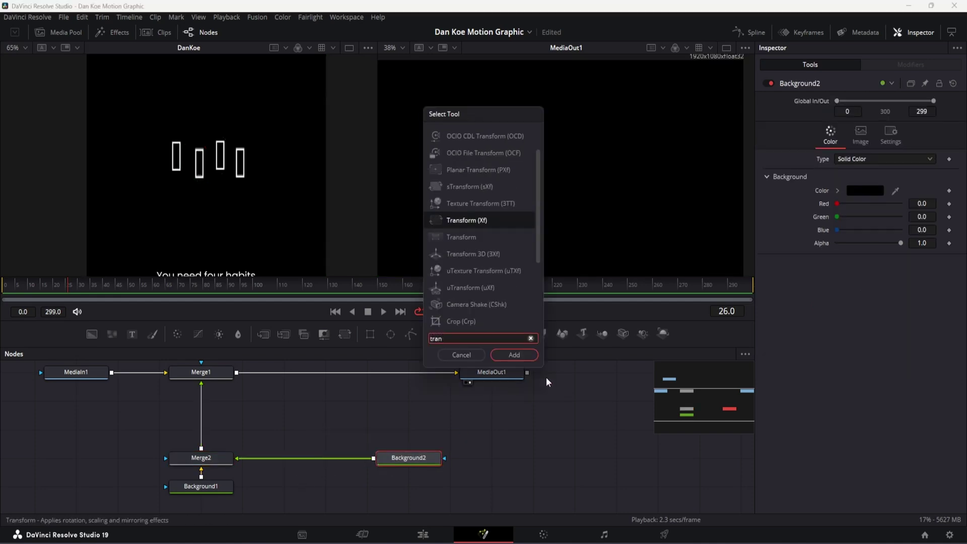
left_click(522, 354)
left_click_drag(327, 458, 306, 458)
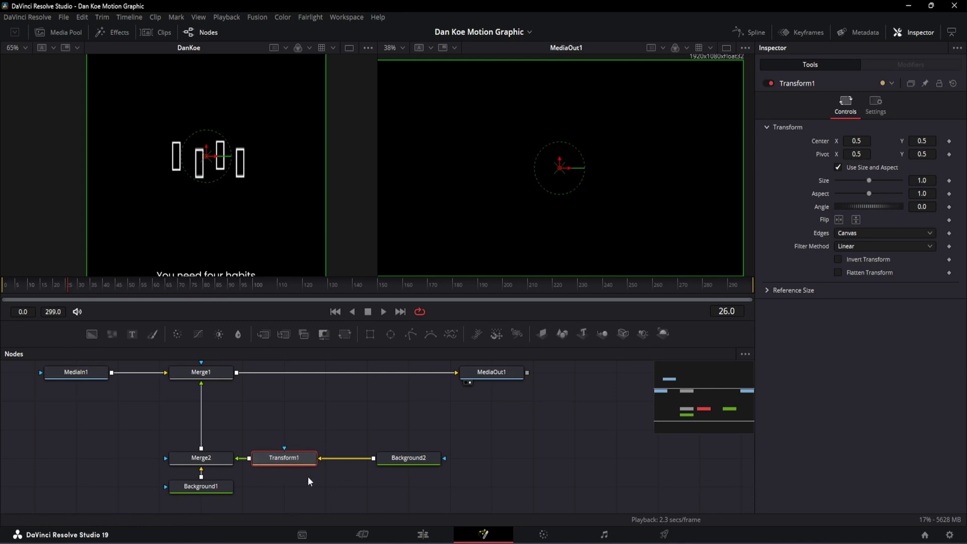
Step: Rename the Transform node as TransR1
key("F2")
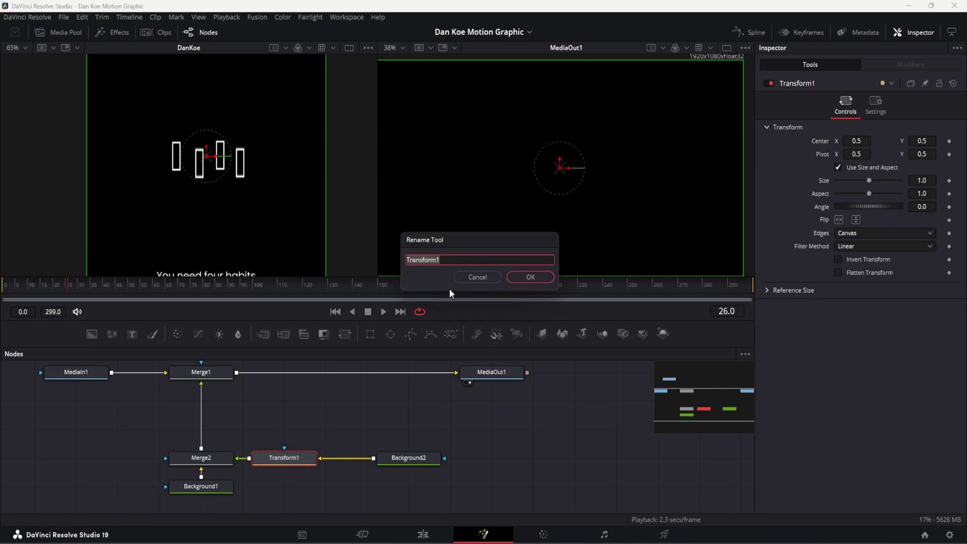
left_click_drag(443, 259, 421, 263)
left_click(421, 264)
key("shift+End")
type("R1")
left_click(530, 277)
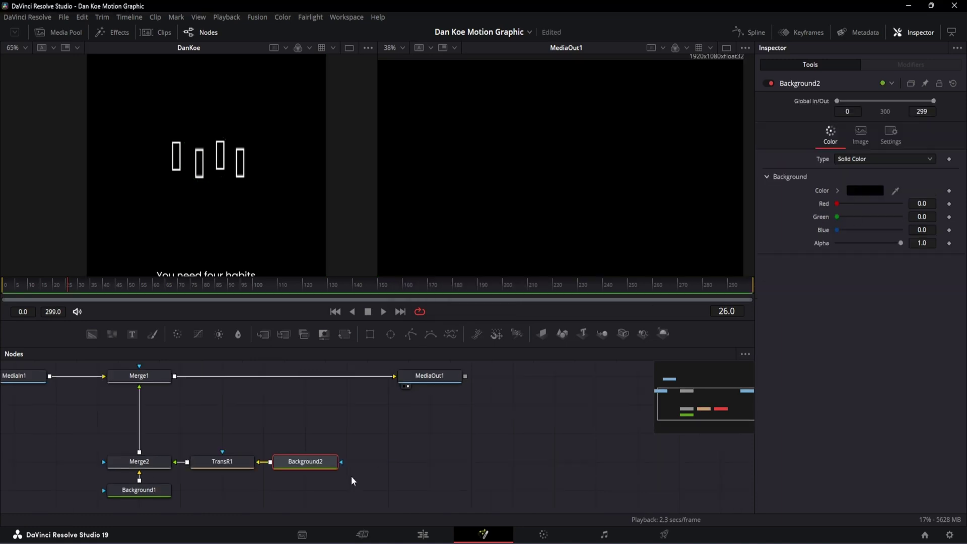
Step: Attach a Rectangle mask to Background2 and set the background colour to white
left_click_drag(372, 334, 332, 466)
left_click_drag(325, 461, 325, 461)
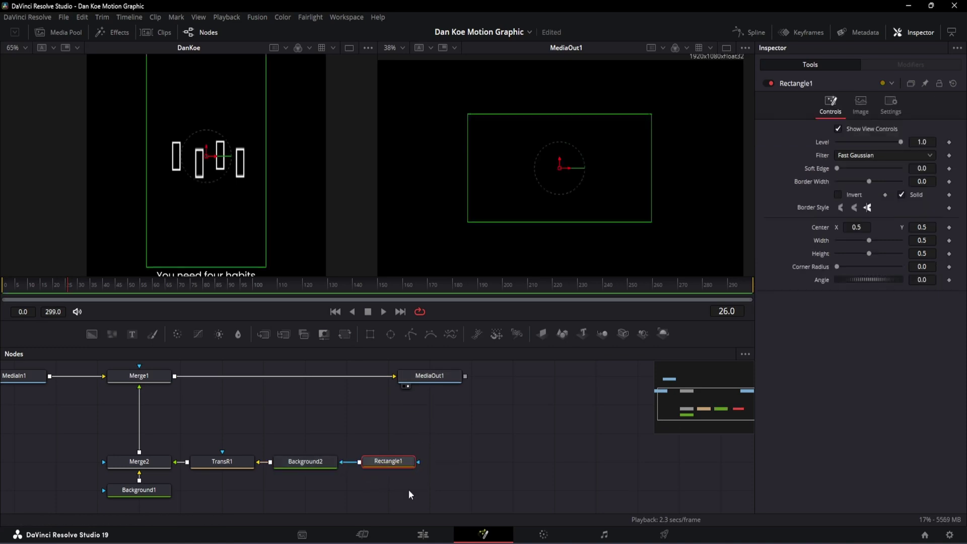
left_click(309, 459)
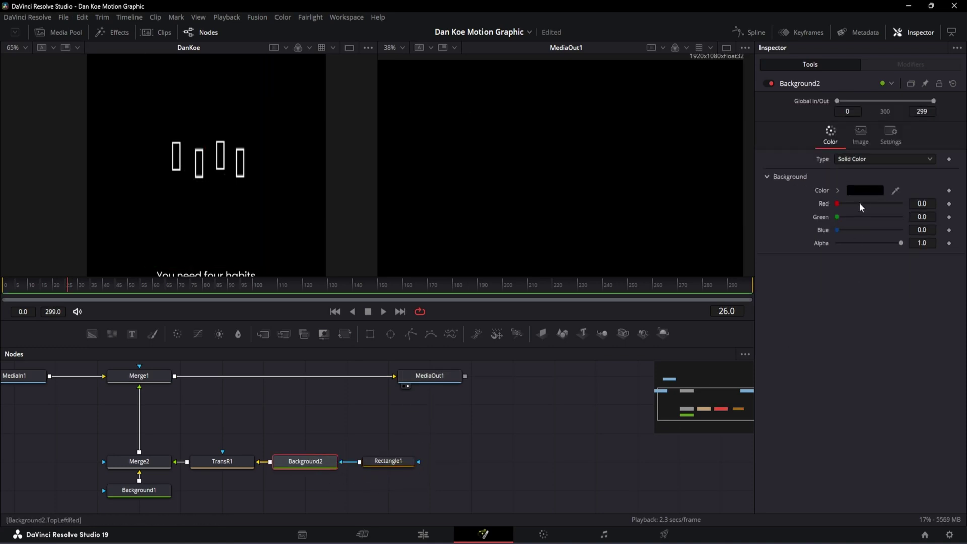
left_click(865, 191)
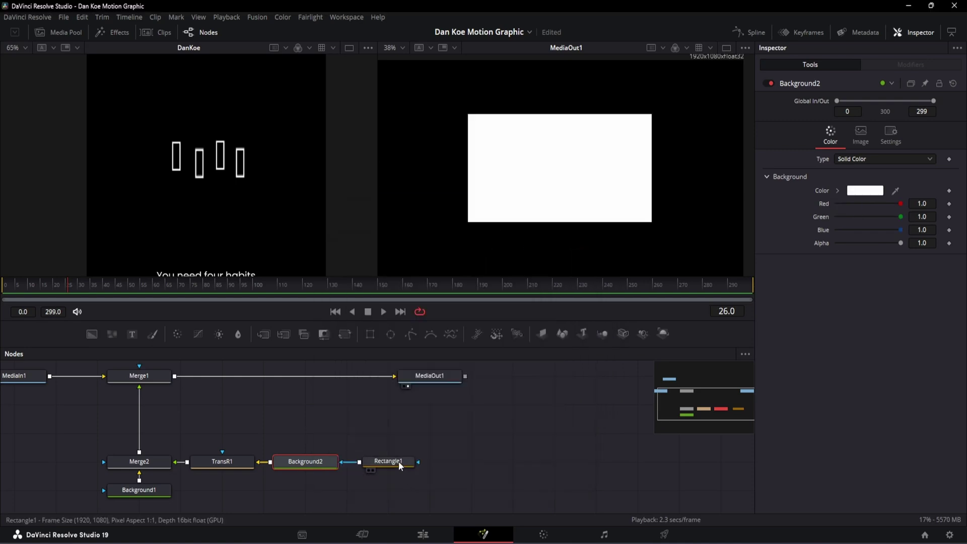
Step: Turn off Solid on Rectangle1 and set its border width to 0.005 to get a thin outline
left_click(398, 461)
left_click(904, 194)
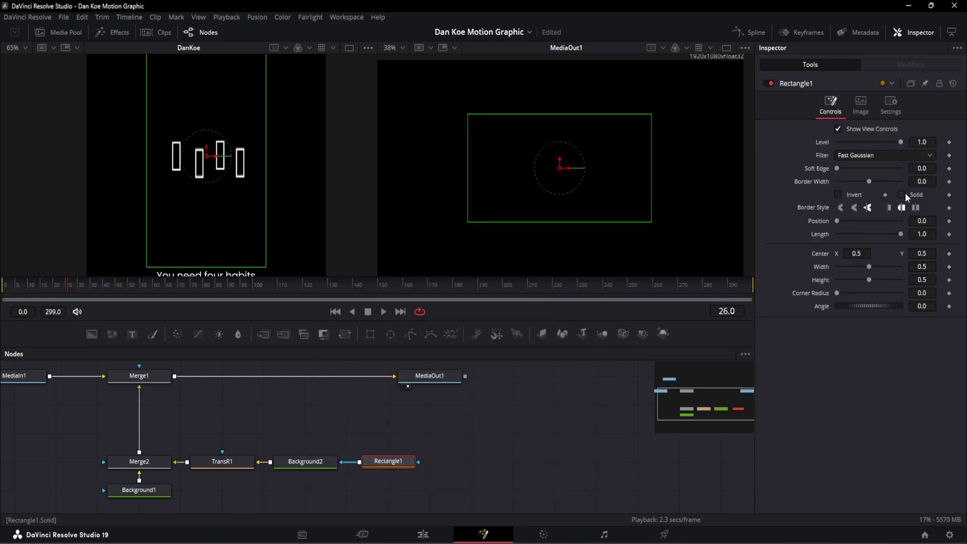
left_click_drag(922, 181, 947, 181)
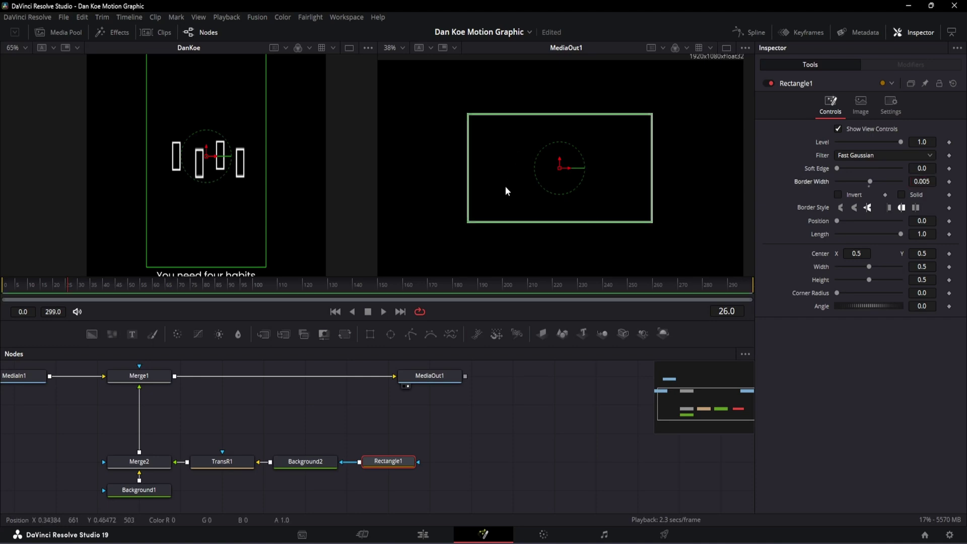
scroll(469, 223, "up", 5)
scroll(468, 223, "up", 1)
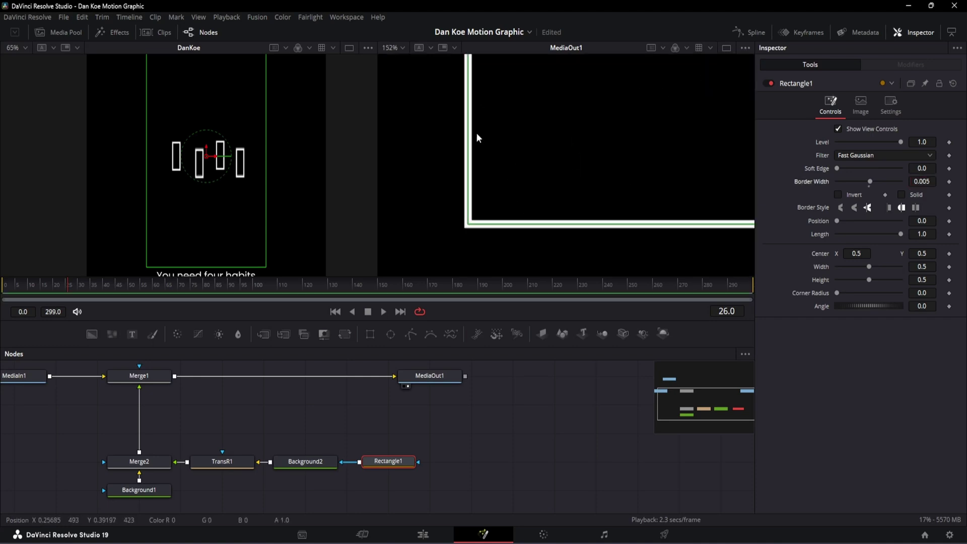
scroll(459, 210, "down", 6)
left_click_drag(481, 177, 488, 192)
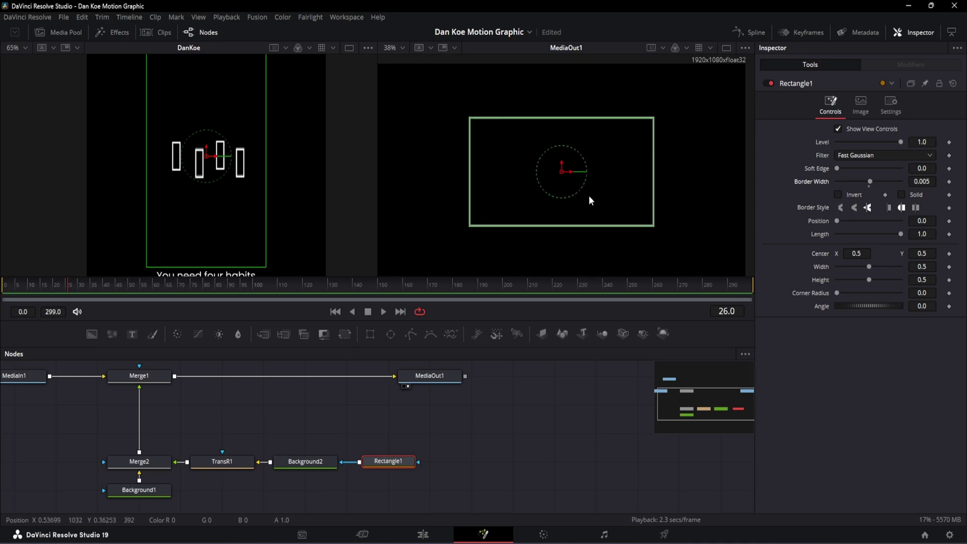
Step: Hide the on-screen controls in the MediaOut1 viewer and show centre guides in both viewers
left_click(746, 48)
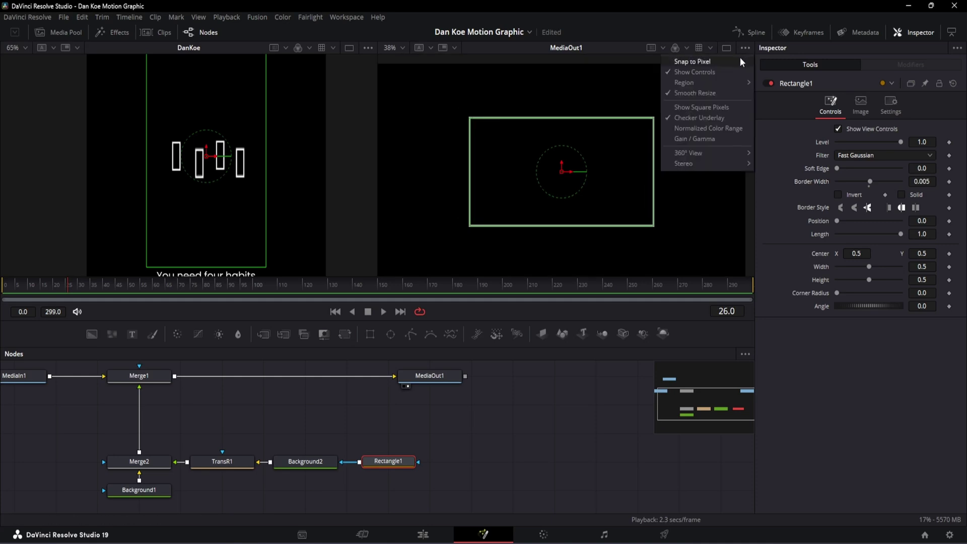
left_click(709, 72)
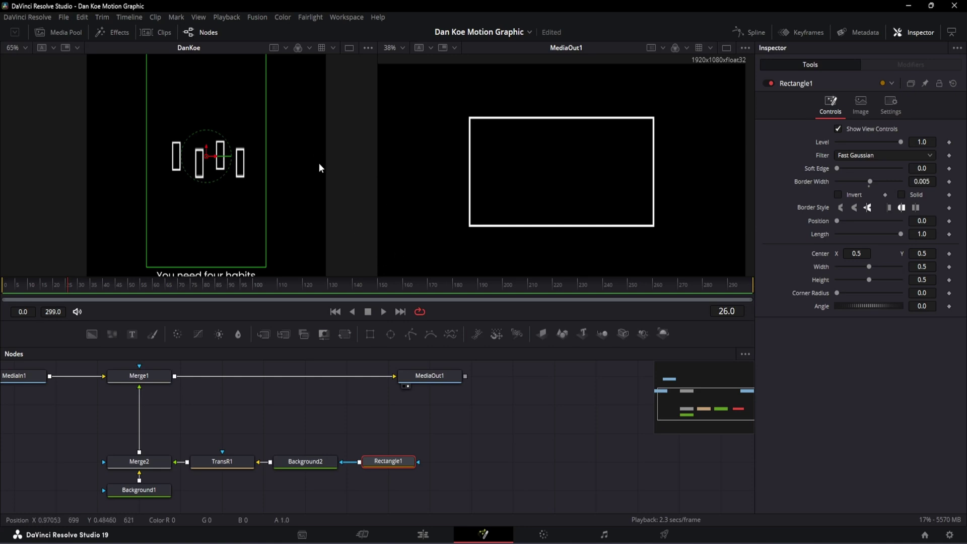
key("ctrl+g")
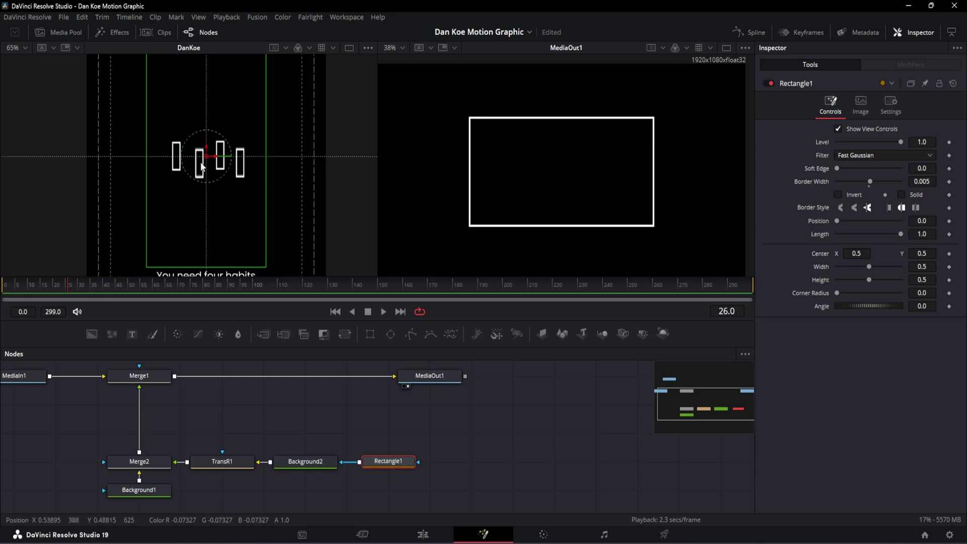
scroll(196, 161, "down", 3)
scroll(251, 168, "up", 4)
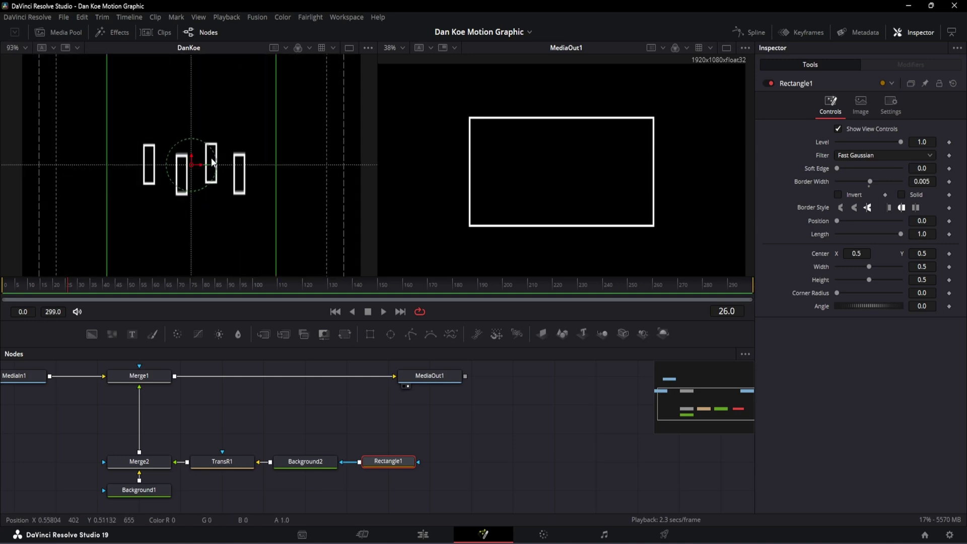
scroll(212, 162, "down", 1)
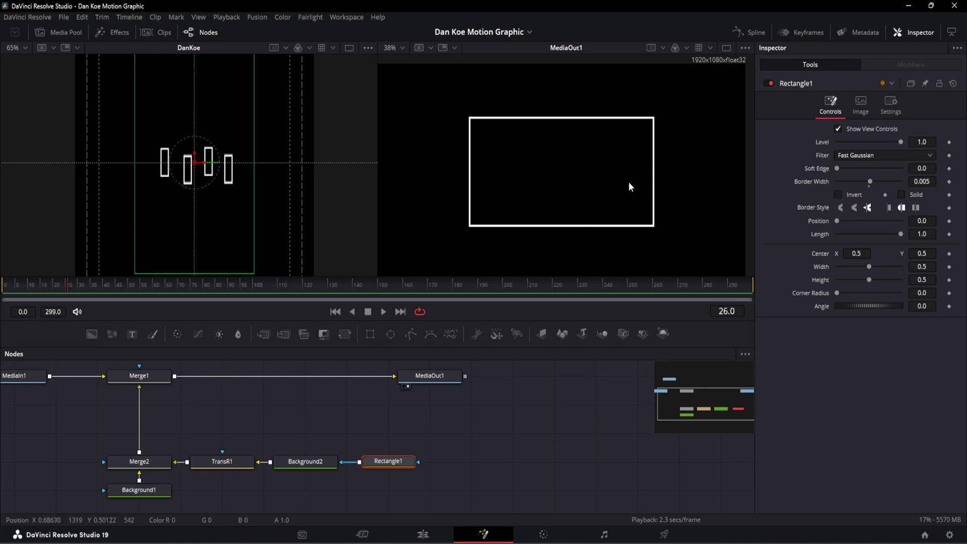
key("ctrl+g")
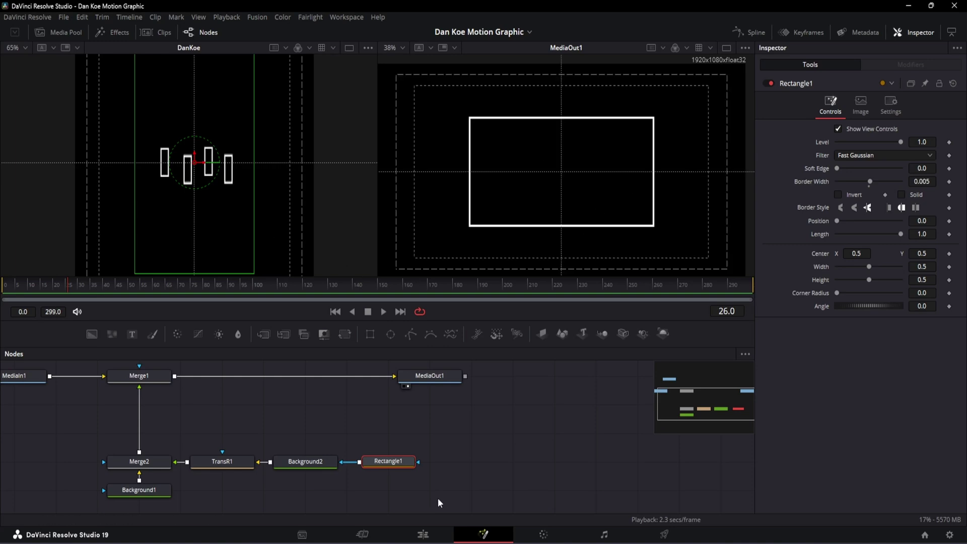
Step: Shape Rectangle1 into a narrow upright box with width 0.031, height 0.213 and Center X 0.349
left_click_drag(928, 267, 698, 267)
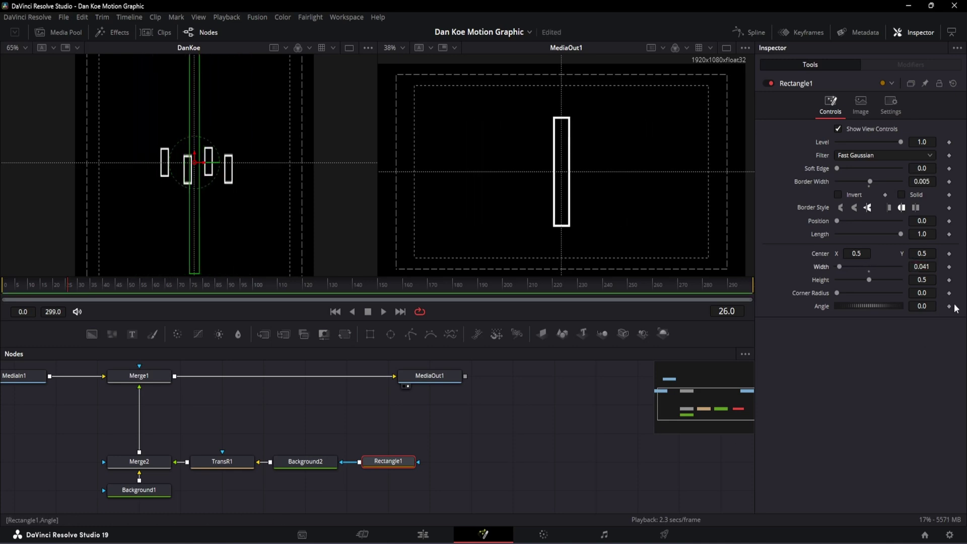
left_click_drag(931, 280, 805, 280)
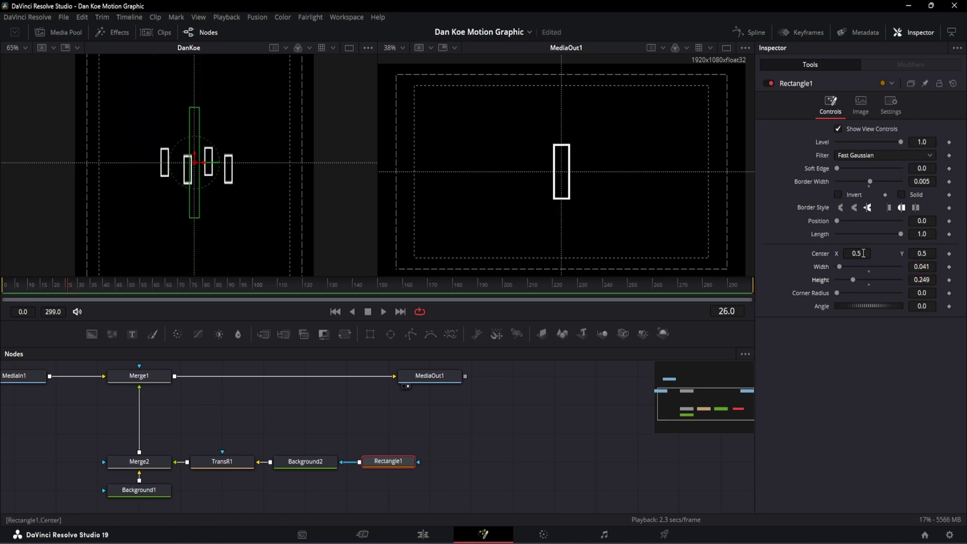
left_click_drag(863, 253, 797, 225)
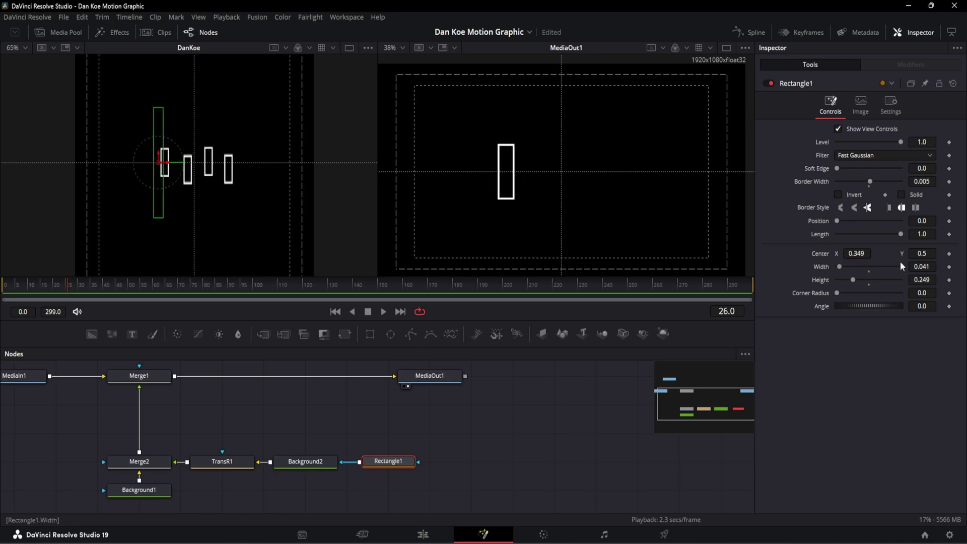
left_click_drag(929, 266, 923, 280)
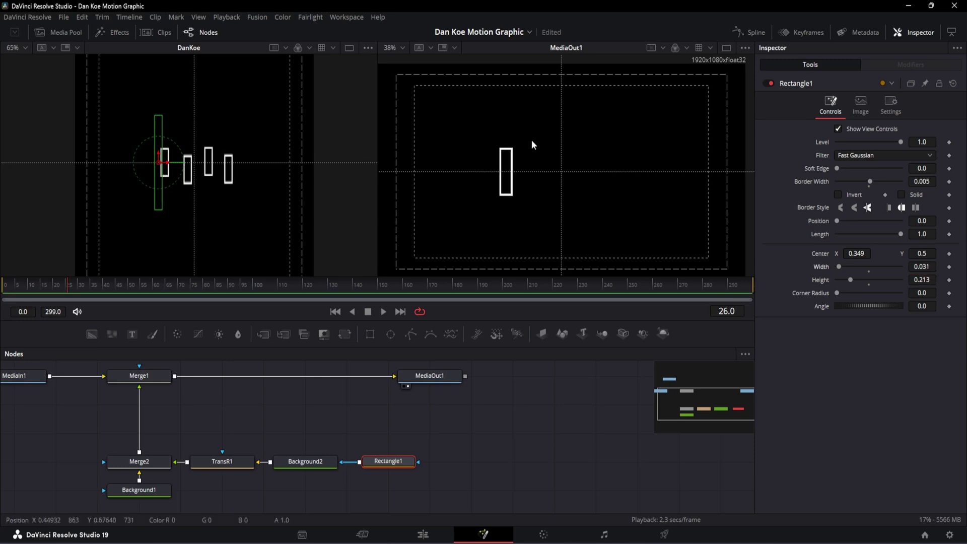
Step: Duplicate the Merge2, TransR1, Background2 and Rectangle1 row above the original and shift the copy horizontally through Merge2_1's Center X
left_click(370, 428)
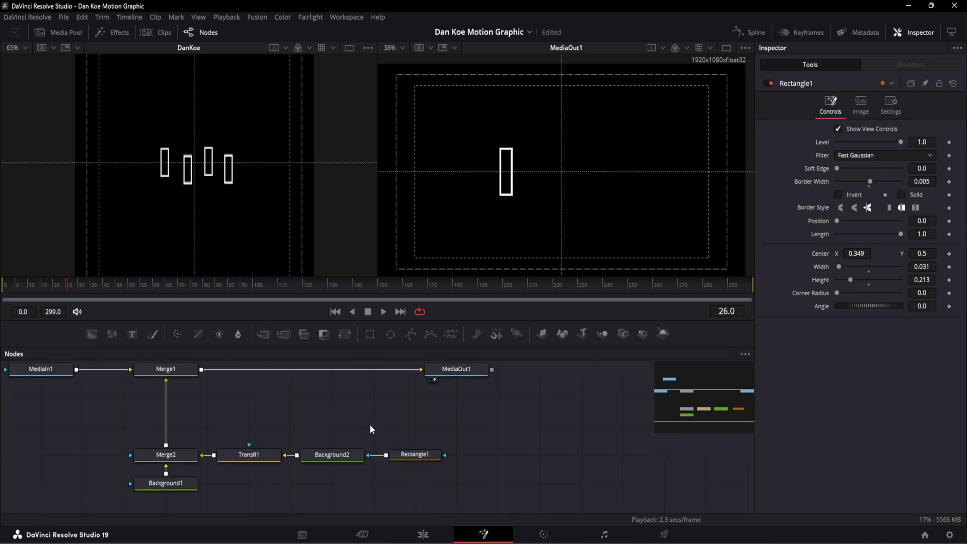
left_click_drag(408, 425, 190, 433)
key("ctrl+c")
key("ctrl+v")
left_click(246, 388)
left_click(177, 427)
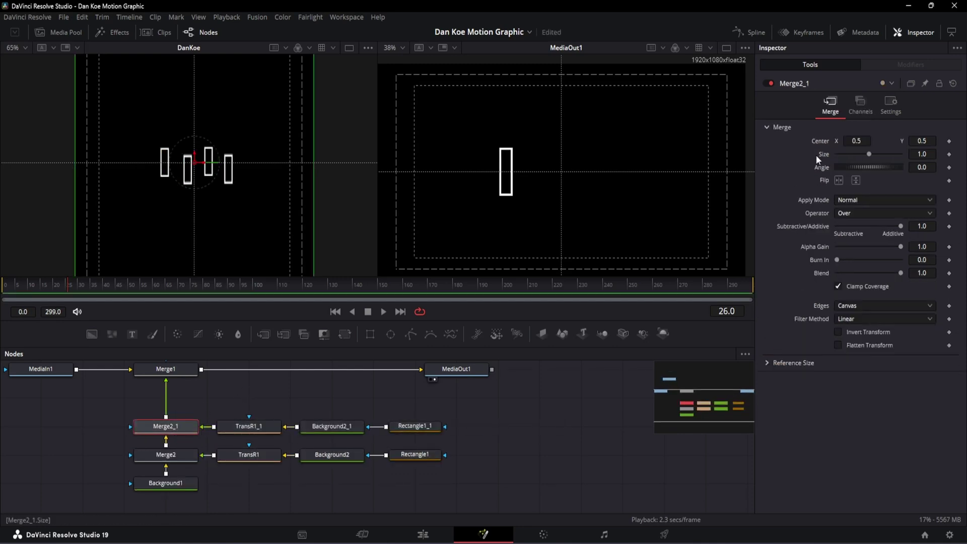
left_click_drag(855, 141, 901, 141)
key("ctrl+z")
Step: Duplicate the rectangle node row again above Merge2_1 and set the new merge's Center X to 0.694
scroll(473, 476, "down", 1)
mouse_move(473, 476)
left_mouse_down()
mouse_move(173, 385)
mouse_move(191, 432)
mouse_move(206, 430)
mouse_move(169, 431)
left_mouse_up()
left_click(376, 398)
scroll(377, 423, "up", 1)
key("ctrl+v")
left_click_drag(852, 141, 953, 141)
Step: Duplicate the Merge2_2 row for a fourth rectangle and space the four evenly, setting Merge2's Center X to 0.526
left_click_drag(453, 417, 190, 436)
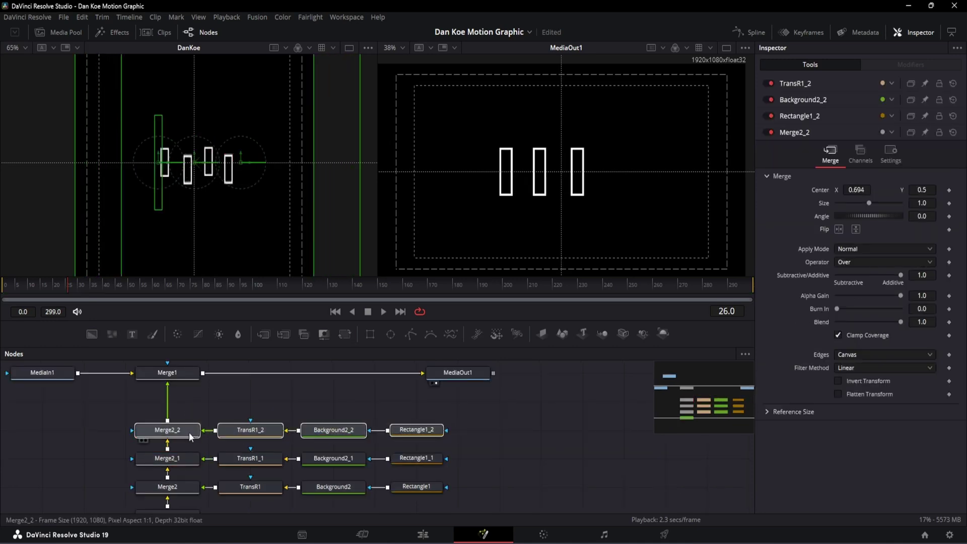
key("ctrl+c")
left_click(254, 394)
key("ctrl+v")
left_click(168, 486)
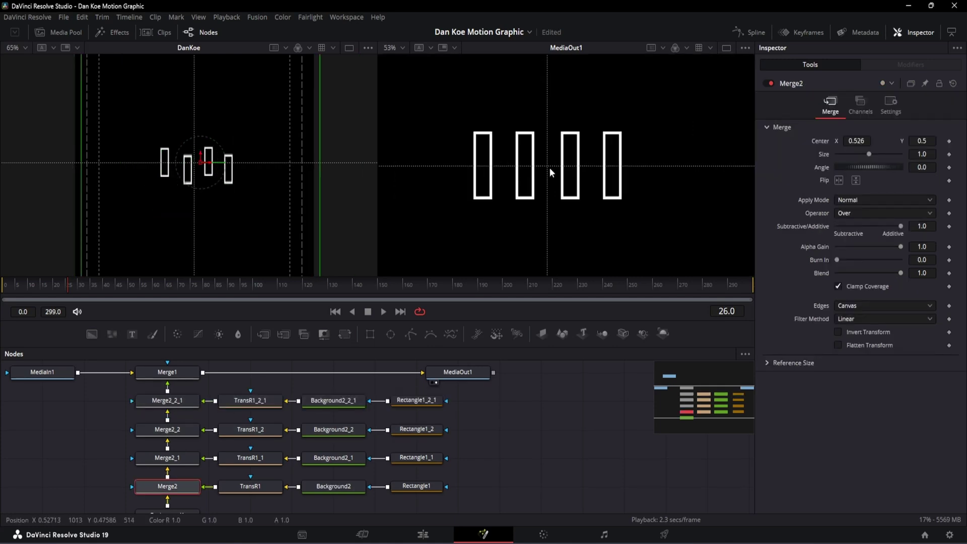
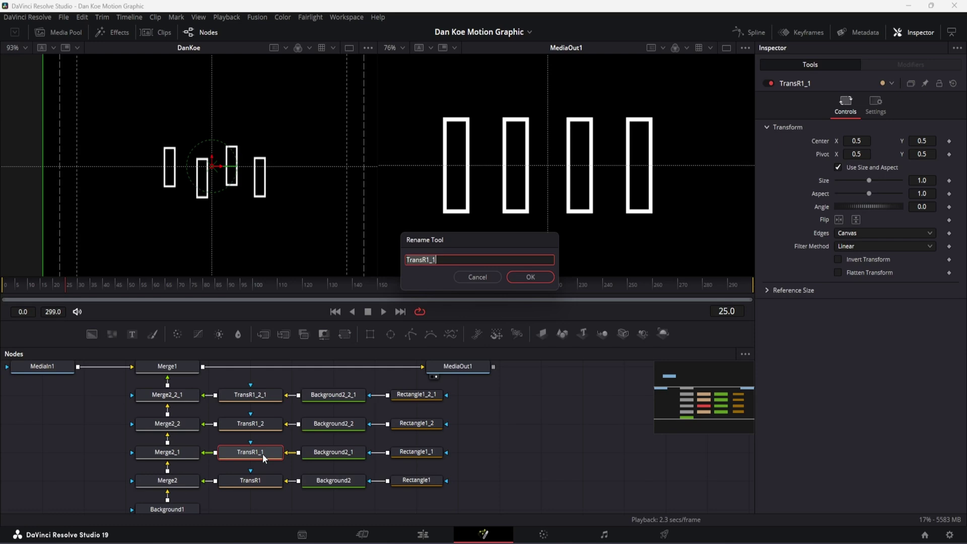
Step: Rename the three duplicated Transform nodes, from the lowest row upward, as TransR2, TransR3 and TransR4
type("TransR2")
key("Return")
left_click(264, 422)
key("F2")
left_click(452, 256)
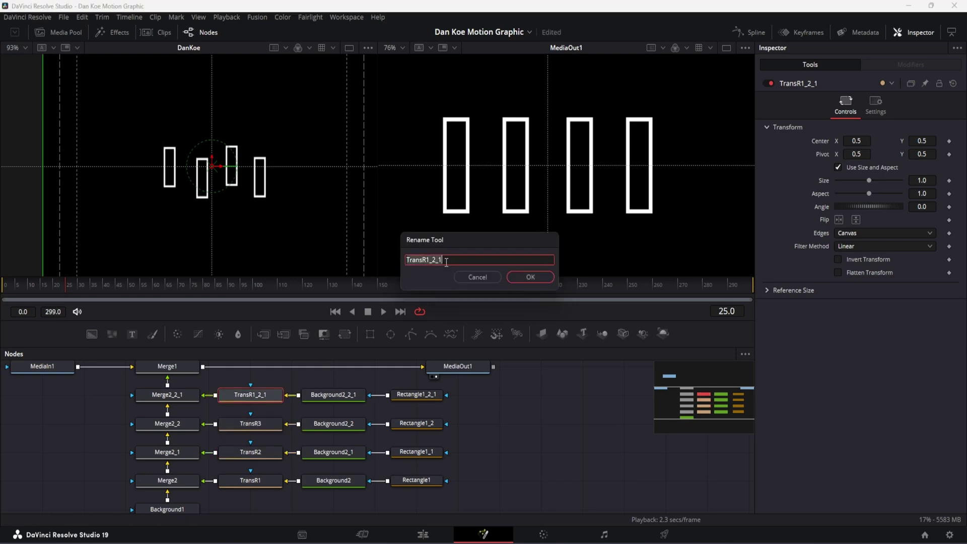
left_click(453, 258)
key("BackSpace")
key("BackSpace")
type("4")
key("Return")
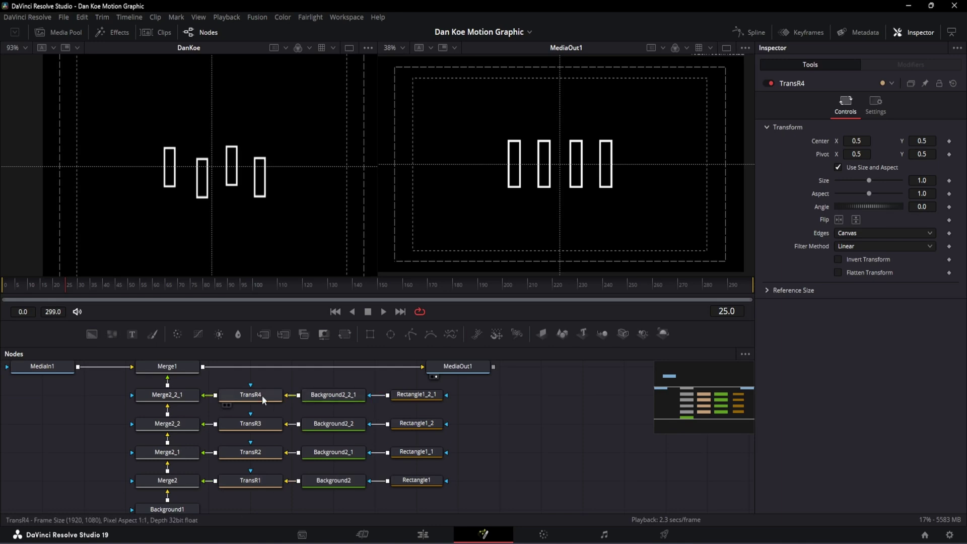
Step: On frame 7, raise TransR1 out of the frame with Center Y 1.122 and keyframe its Center
mouse_move(262, 395)
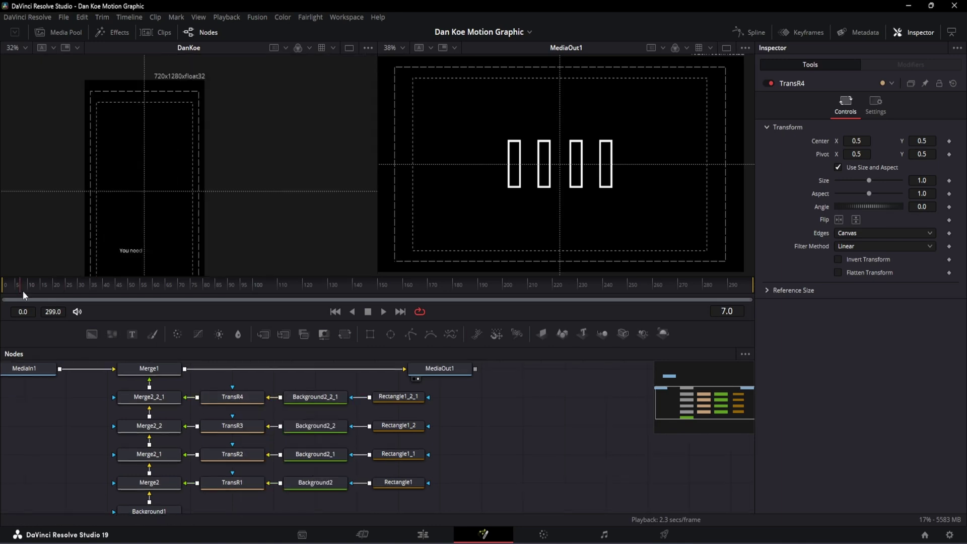
mouse_move(23, 291)
left_mouse_down()
mouse_move(64, 291)
mouse_move(22, 288)
left_mouse_up()
left_click_drag(518, 459, 533, 457)
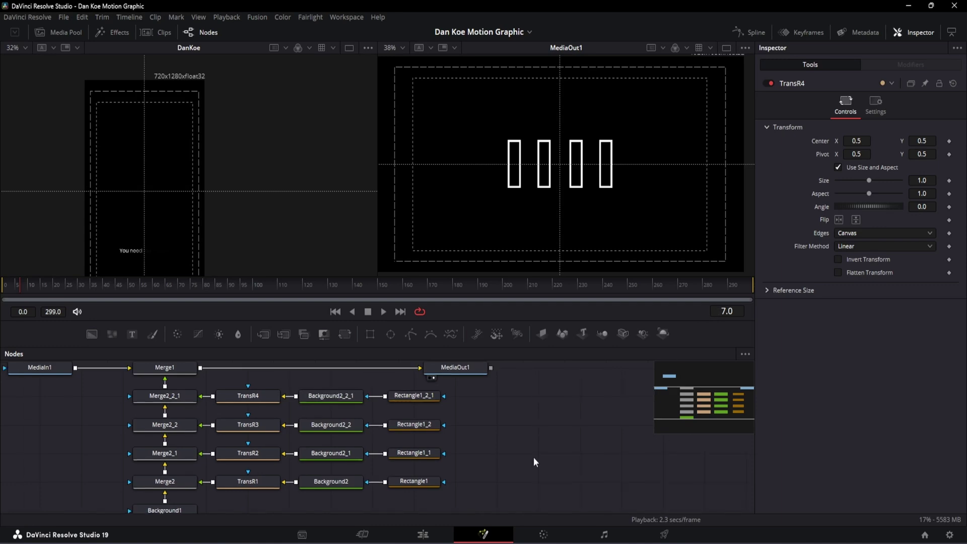
left_click(258, 485)
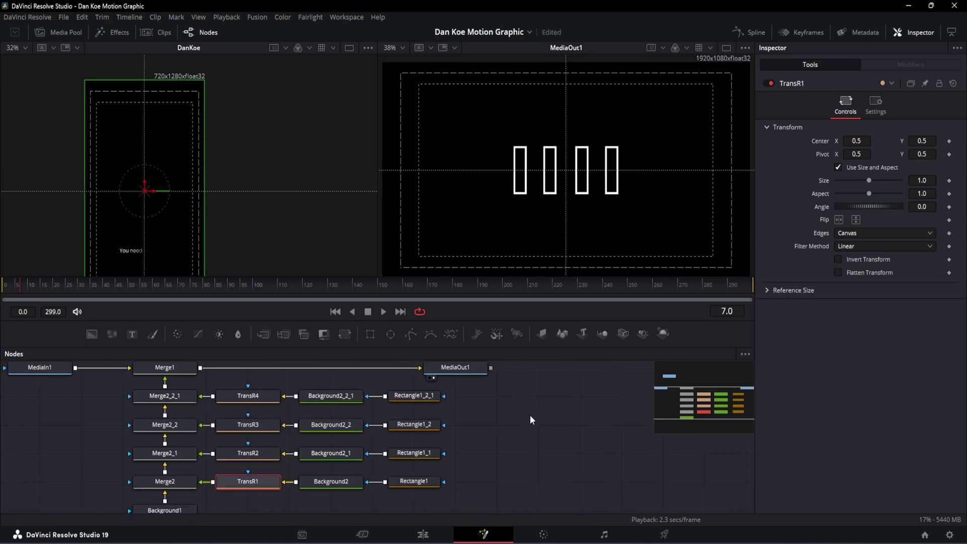
left_click_drag(918, 139, 966, 139)
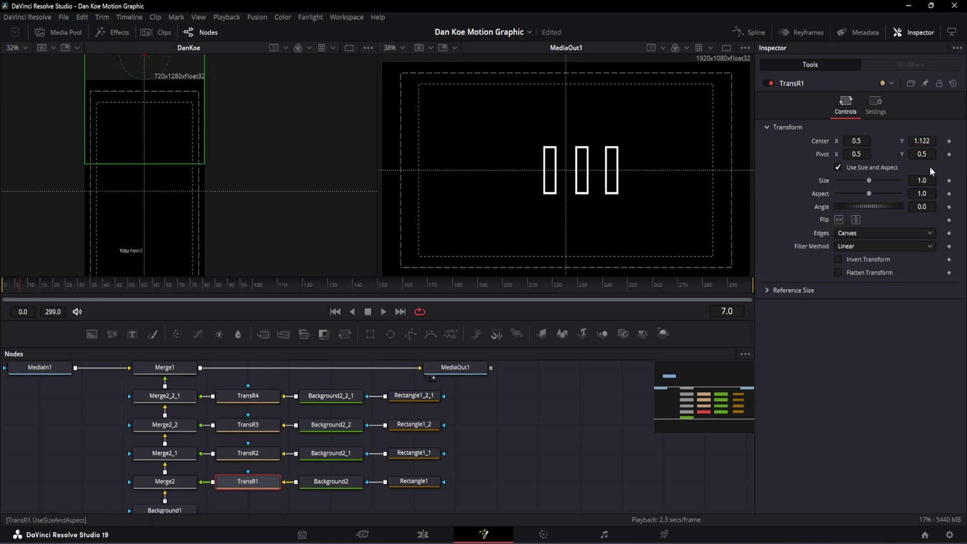
left_click(948, 141)
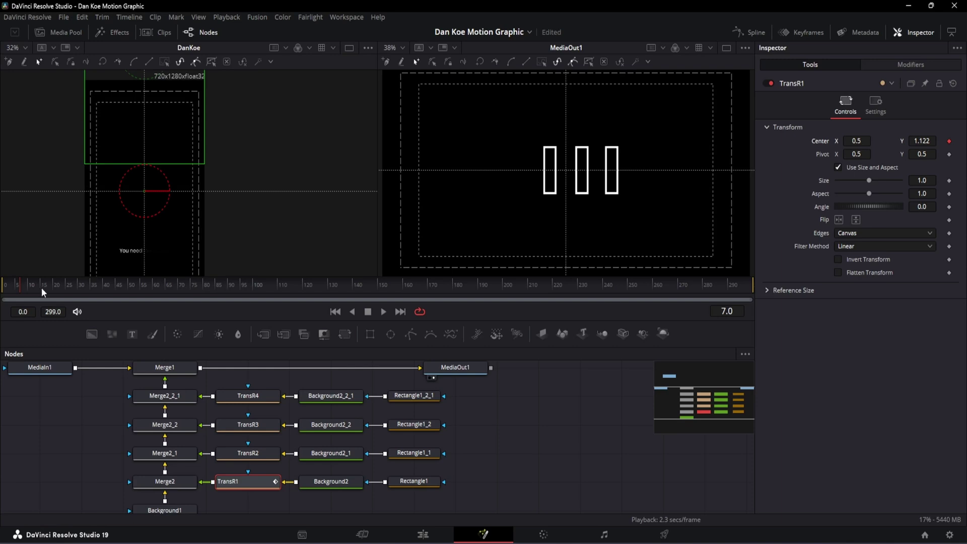
Step: On frame 25, keyframe TransR1's Center Y at 0.5
left_click_drag(41, 288, 57, 290)
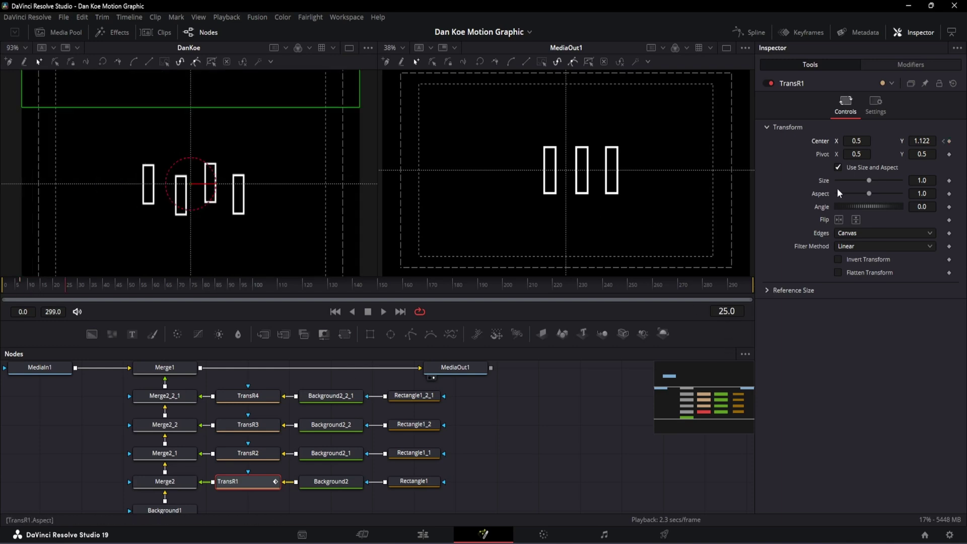
left_click(932, 141)
key("BackSpace")
type(".5")
key("Return")
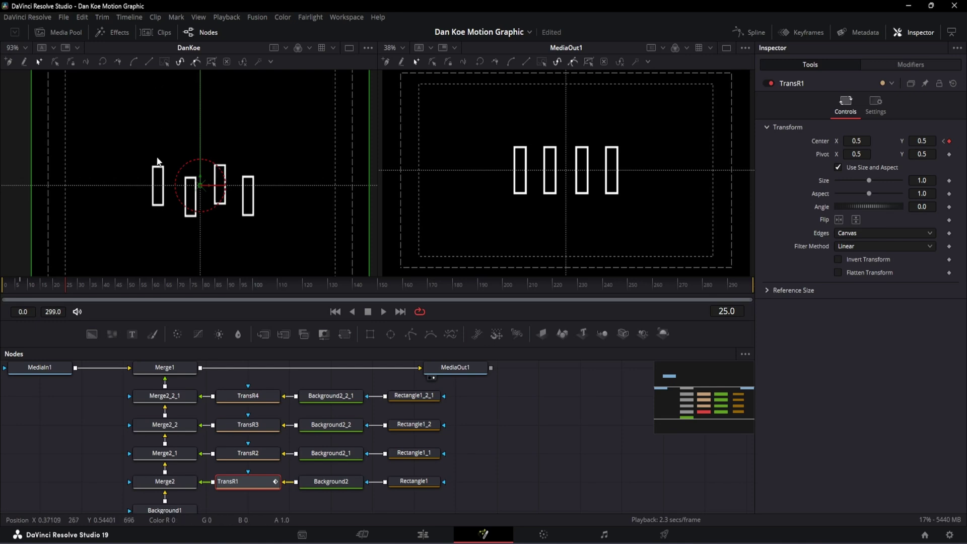
Step: On frame 30, keyframe TransR1's Center Y at 0.558 to match the reference, and play back the animation
left_click(54, 285)
left_click_drag(53, 285, 79, 285)
scroll(147, 210, "up", 2)
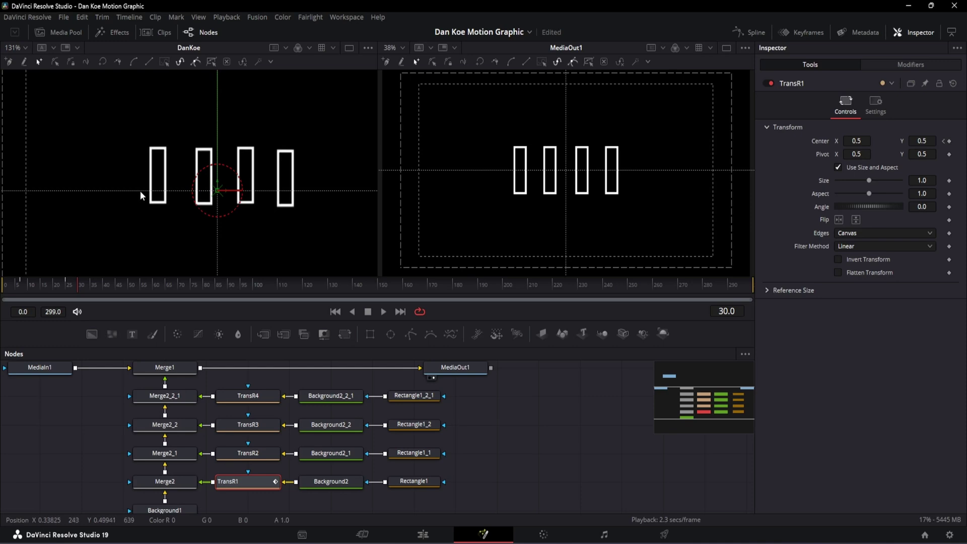
scroll(145, 207, "down", 2)
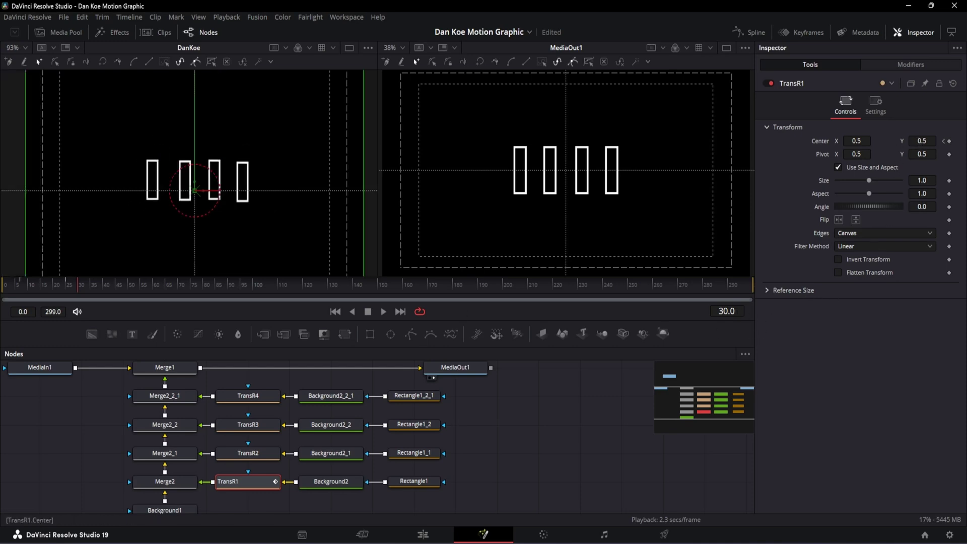
left_click_drag(920, 141, 949, 141)
scroll(466, 173, "down", 2)
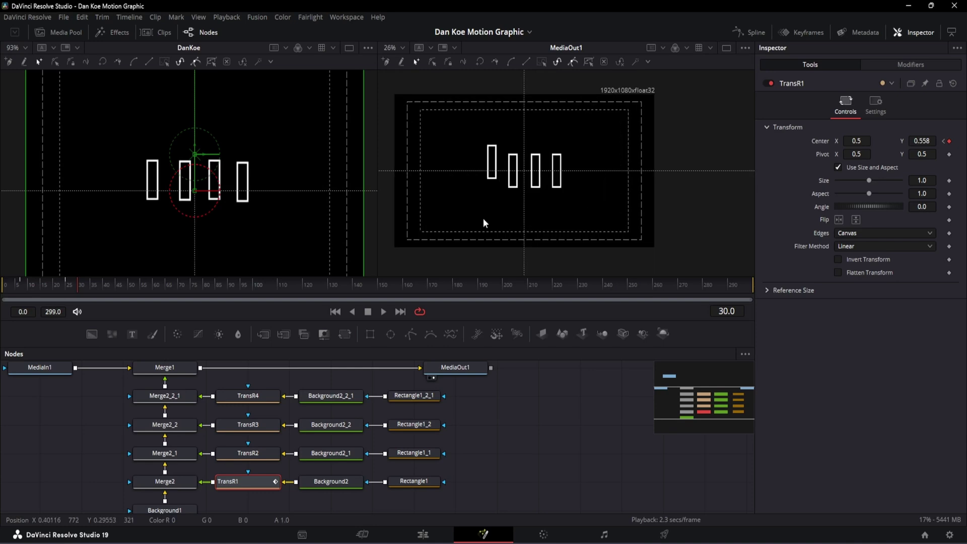
left_click(35, 283)
key("space")
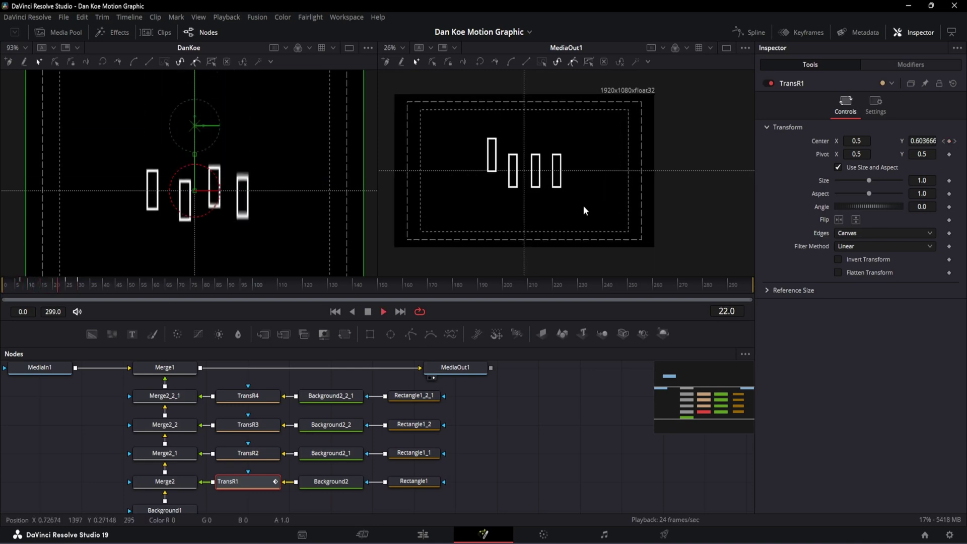
Step: Stop at frame 25 and display TransR1's Center displacement spline, zoomed to fit its keyframes
left_click(67, 286)
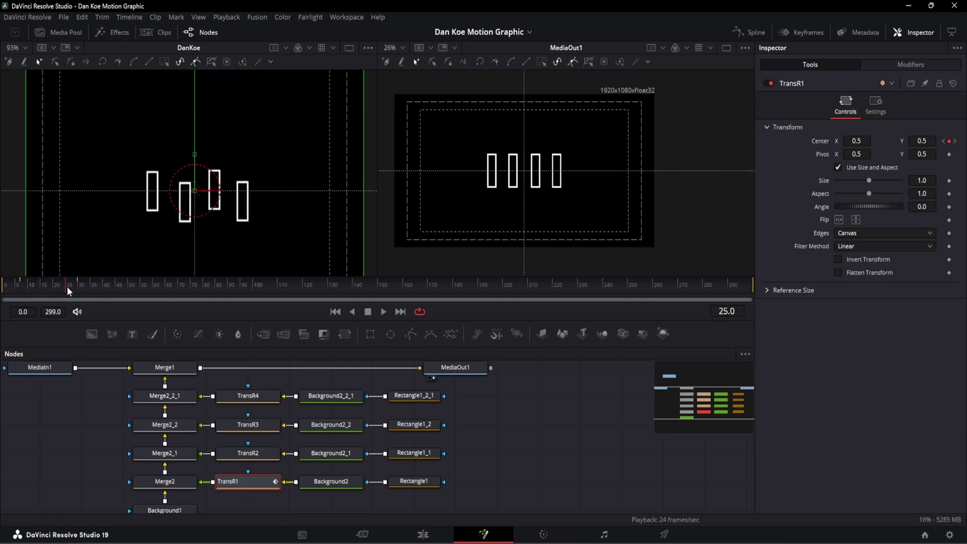
left_click(747, 36)
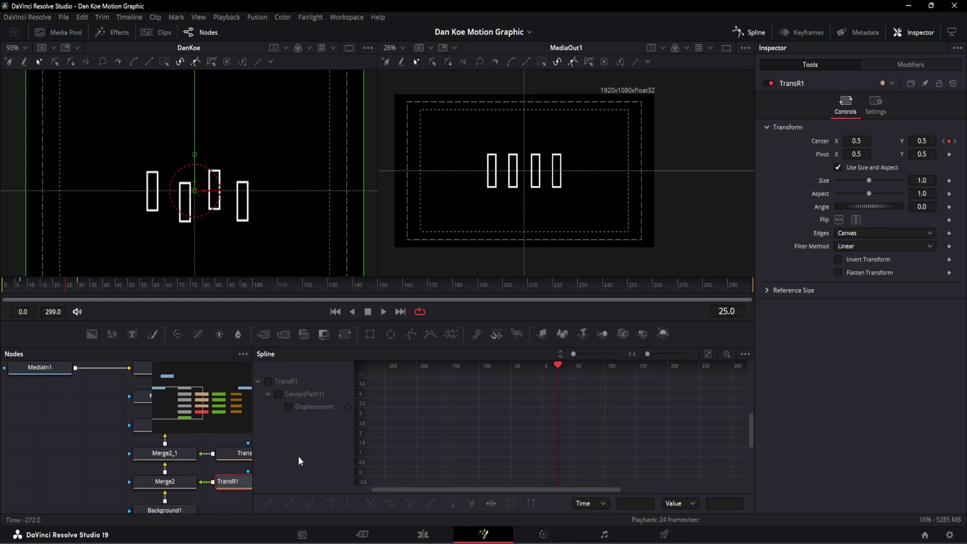
left_click(268, 381)
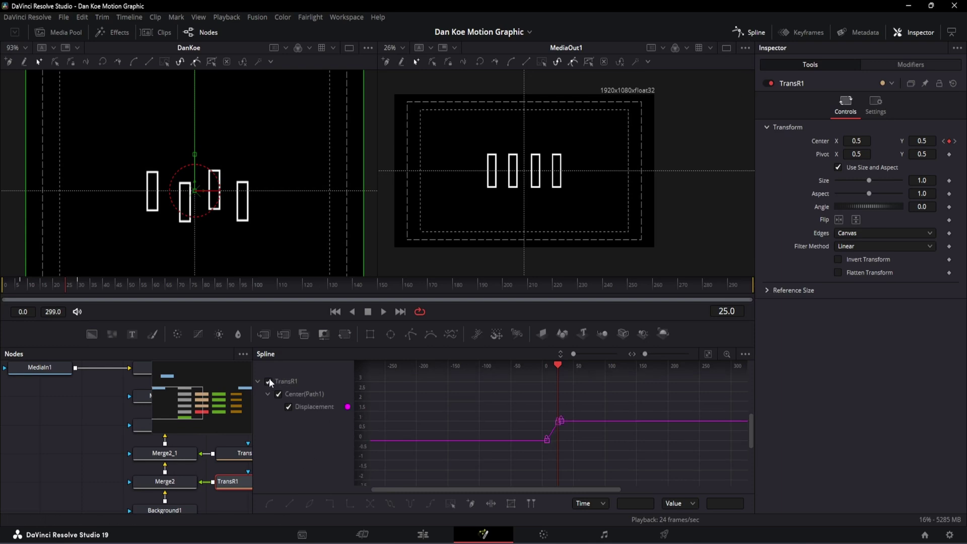
left_click(707, 354)
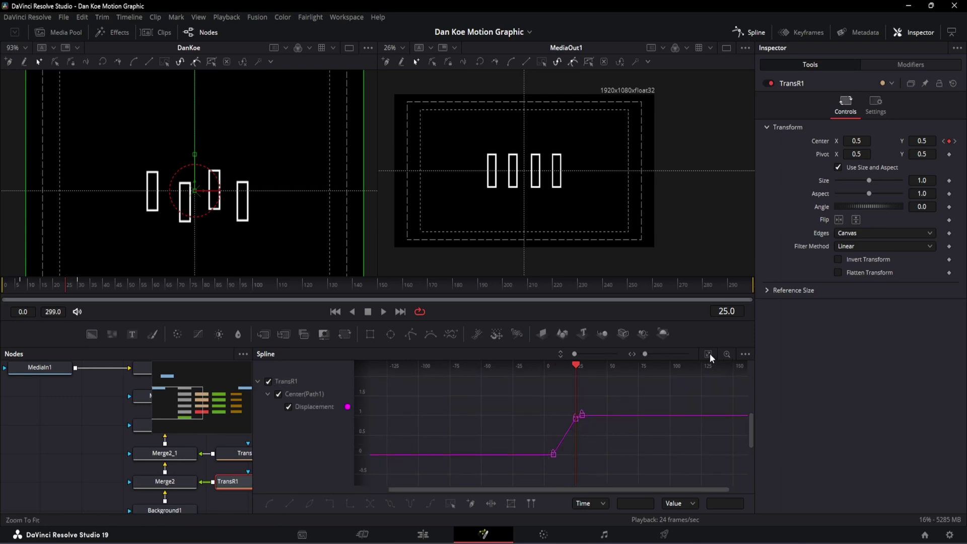
left_click(708, 355)
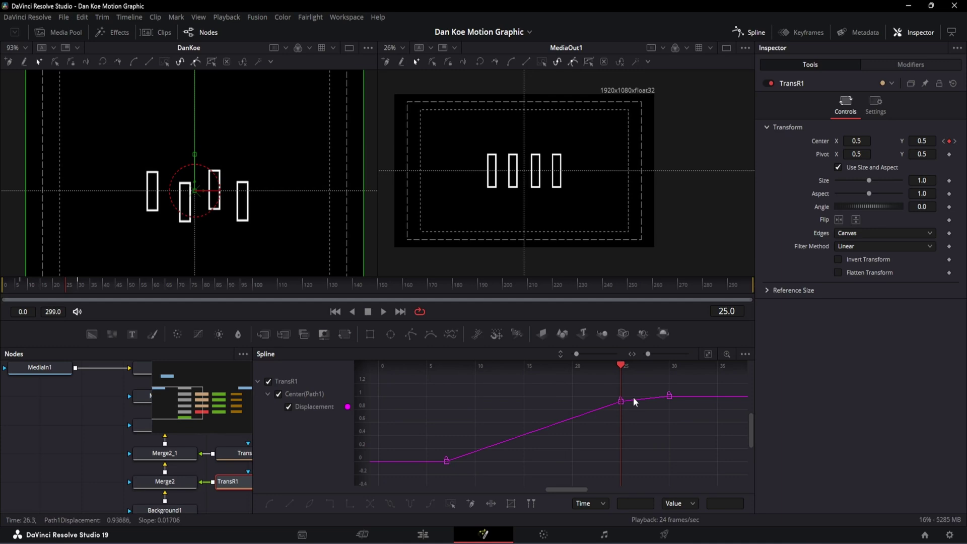
Step: Smooth all three keyframes of TransR1's displacement curve so the drop eases in and out
left_click_drag(639, 477, 454, 395)
key("s")
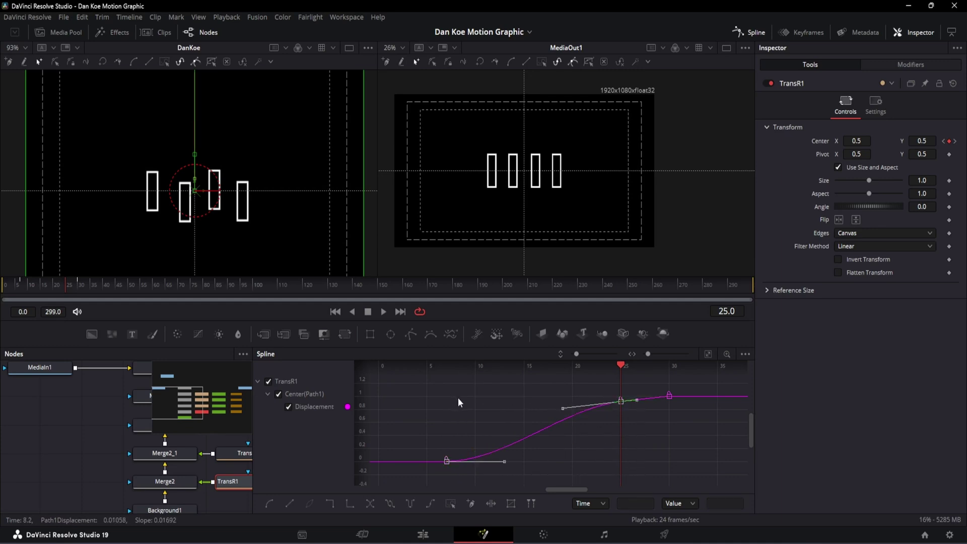
left_click(457, 397)
left_click_drag(642, 395, 615, 383)
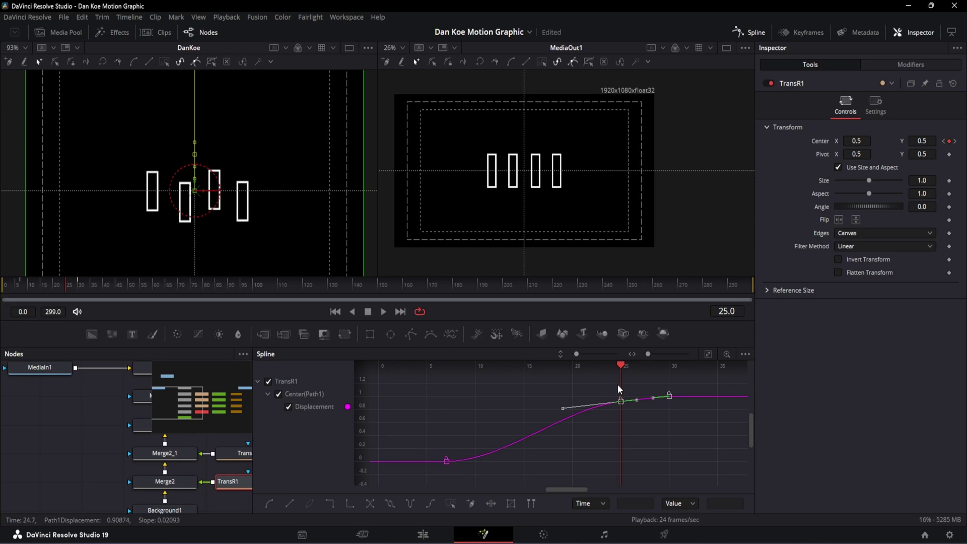
key("shift+s")
left_click(644, 397)
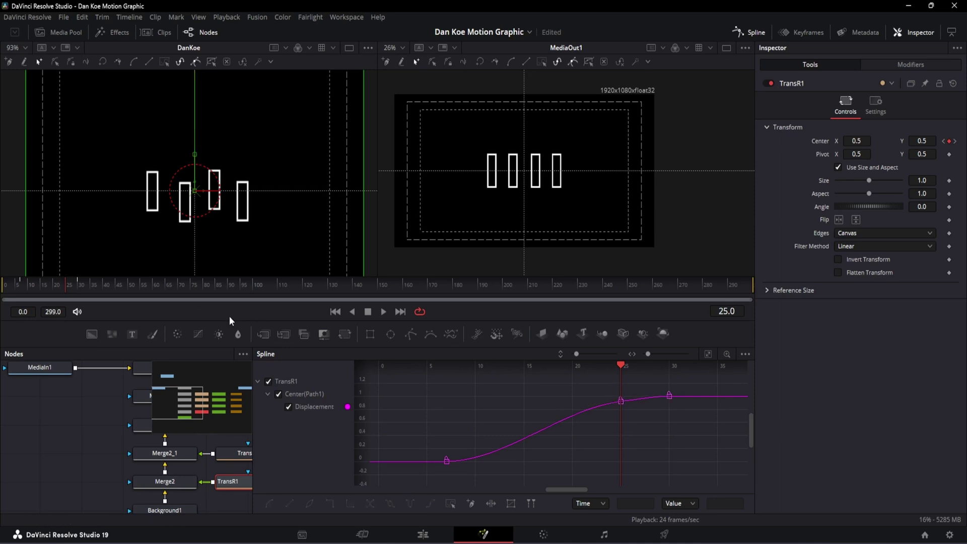
Step: Replay TransR1's smoothed drop from frame 7, close the spline display, and scrub to frame 34 to compare with the reference
left_click(20, 280)
key("space")
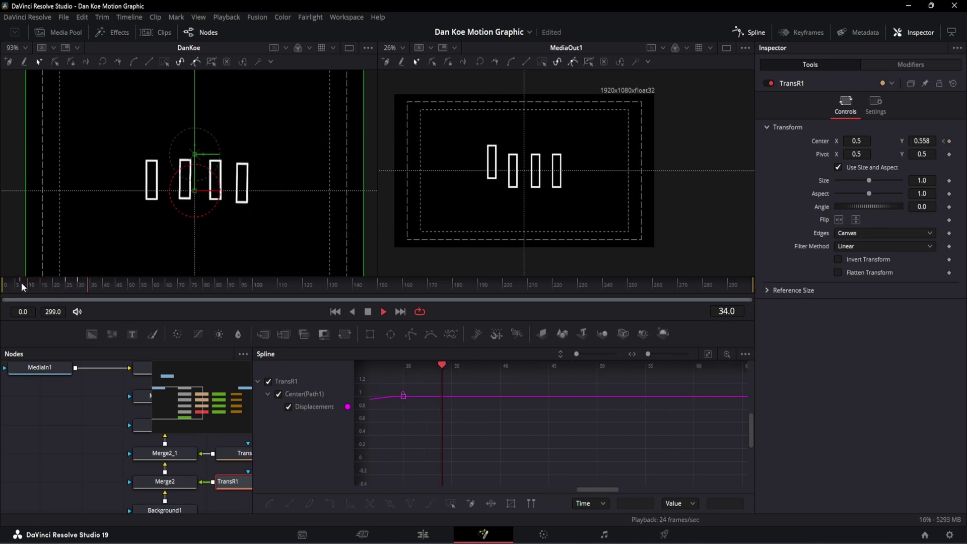
left_click(21, 282)
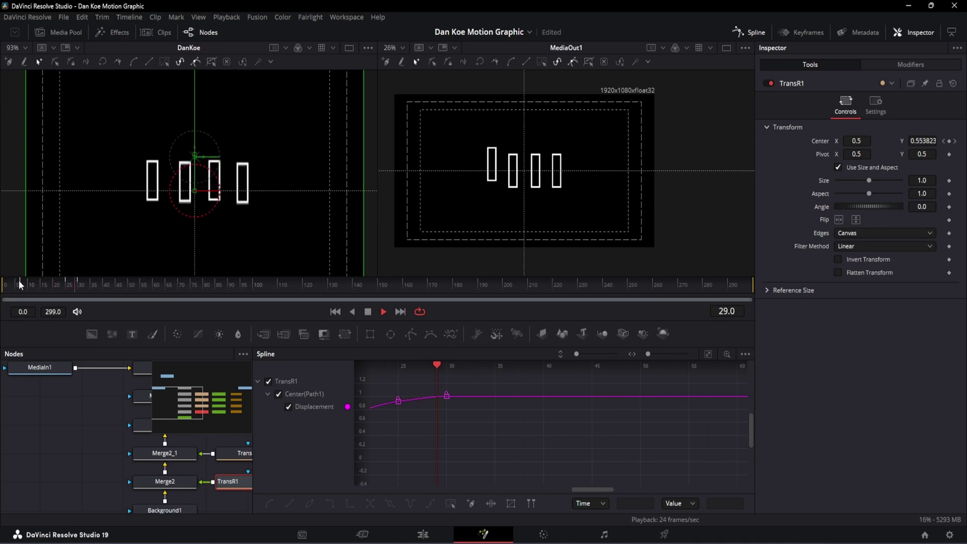
key("space")
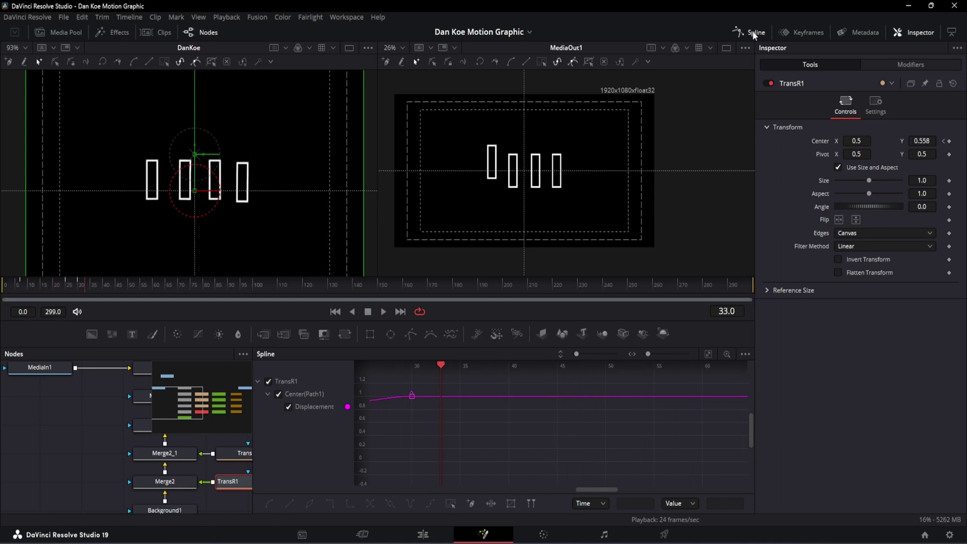
left_click(752, 31)
left_click_drag(25, 258, 88, 259)
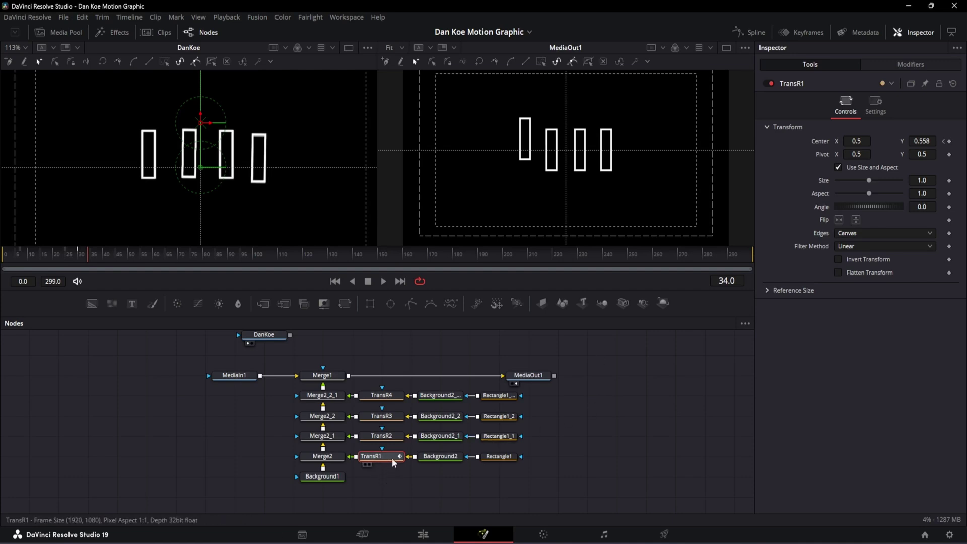
Step: Copy the TransR1 node and paste its settings, including the keyframed Center animation, onto TransR2
right_click(829, 81)
left_click(859, 140)
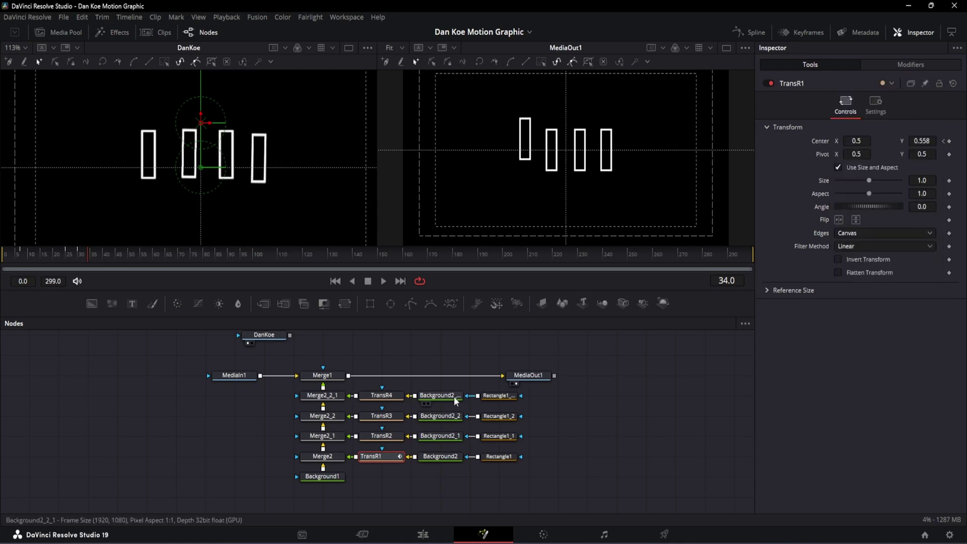
left_click(388, 439)
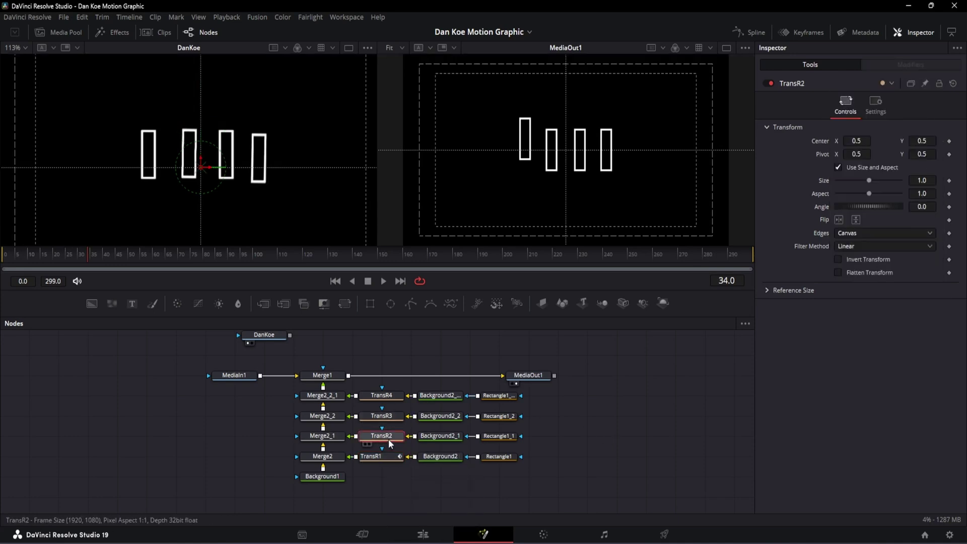
right_click(834, 80)
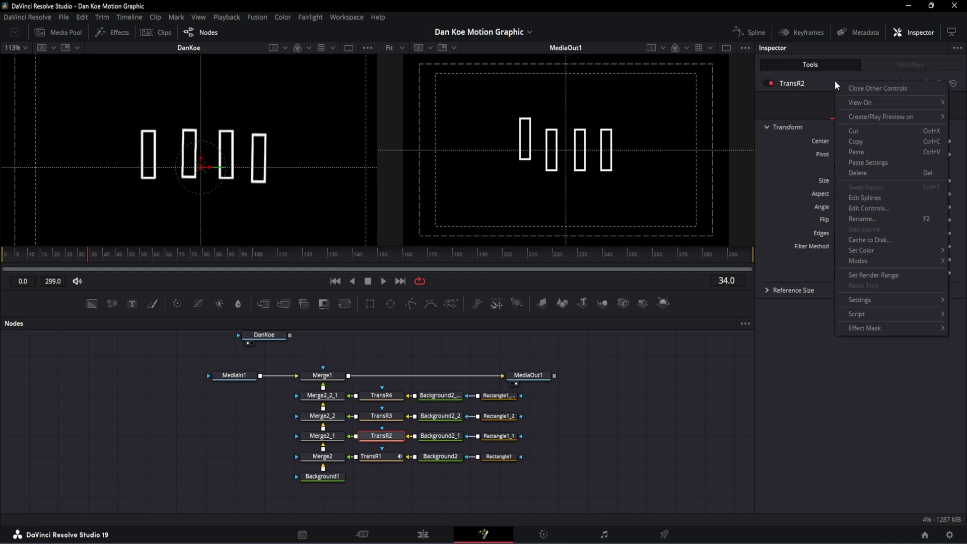
left_click(868, 156)
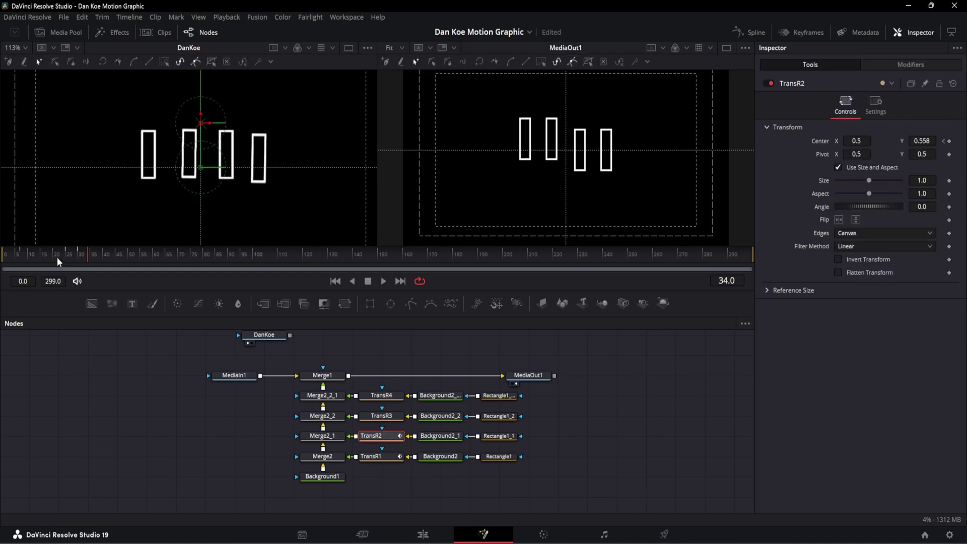
Step: Display TransR2's displacement spline and scrub the reference around frames 14 and 15 to find when the second rectangle enters
mouse_move(56, 257)
left_mouse_down()
mouse_move(16, 254)
mouse_move(88, 254)
mouse_move(28, 258)
mouse_move(54, 257)
left_mouse_up()
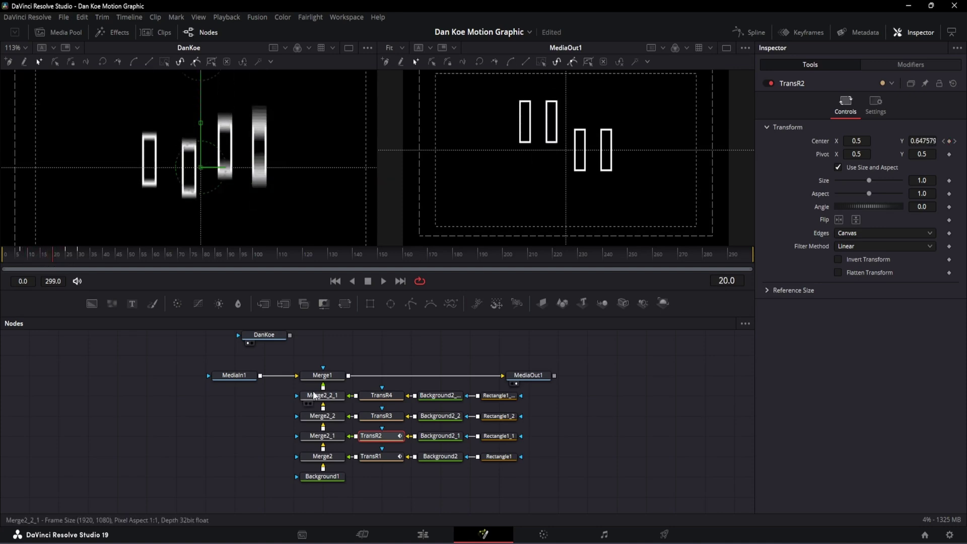
left_click(755, 32)
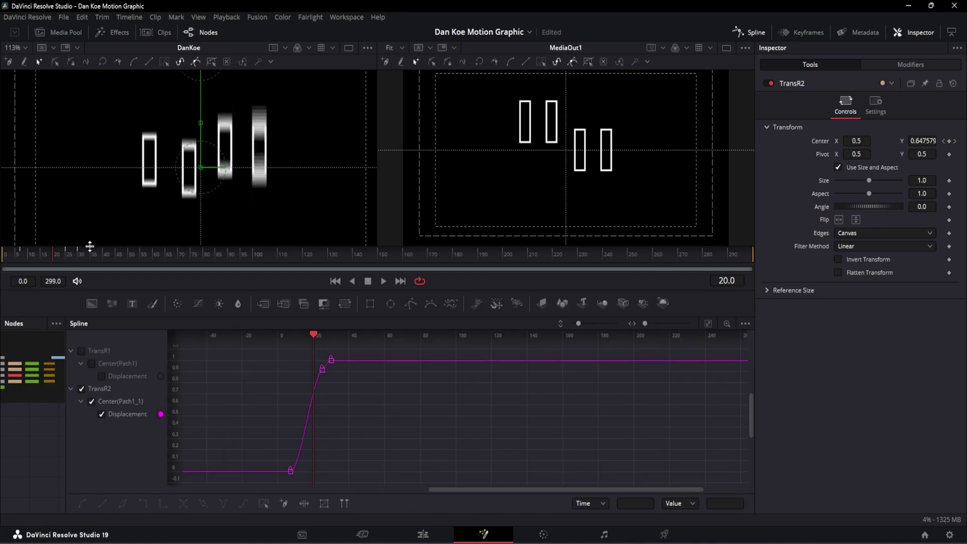
mouse_move(45, 261)
left_mouse_down()
mouse_move(26, 261)
mouse_move(38, 259)
left_mouse_up()
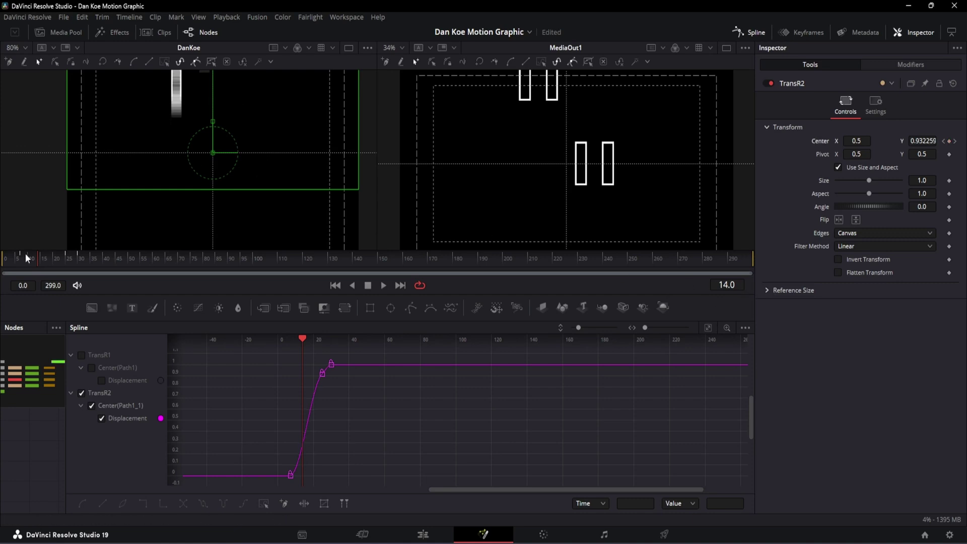
left_click(40, 261)
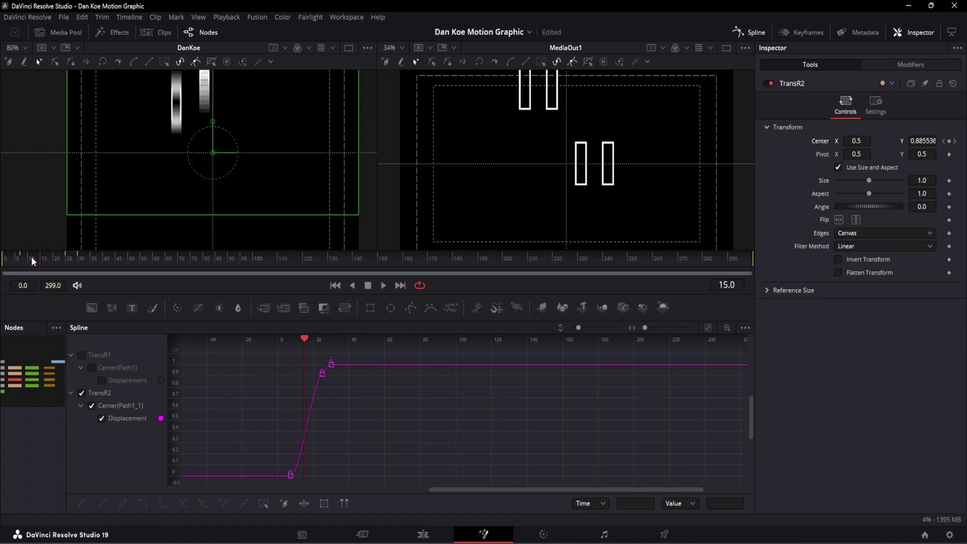
key("Left")
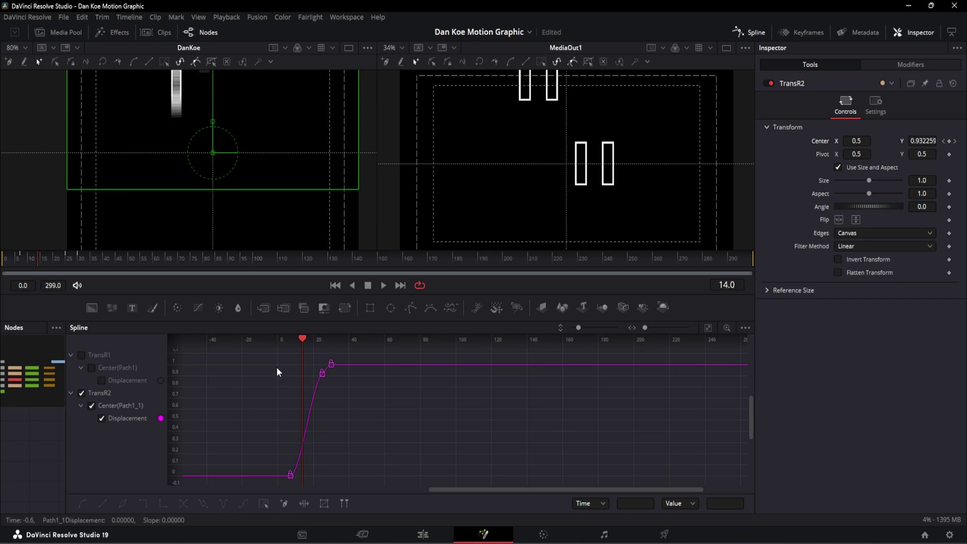
Step: Shift all TransR2 keyframes together so its drop starts on frame 11, and scrub the result against the reference
left_click_drag(346, 453, 247, 345)
mouse_move(32, 258)
left_mouse_down()
mouse_move(68, 252)
mouse_move(31, 259)
left_mouse_up()
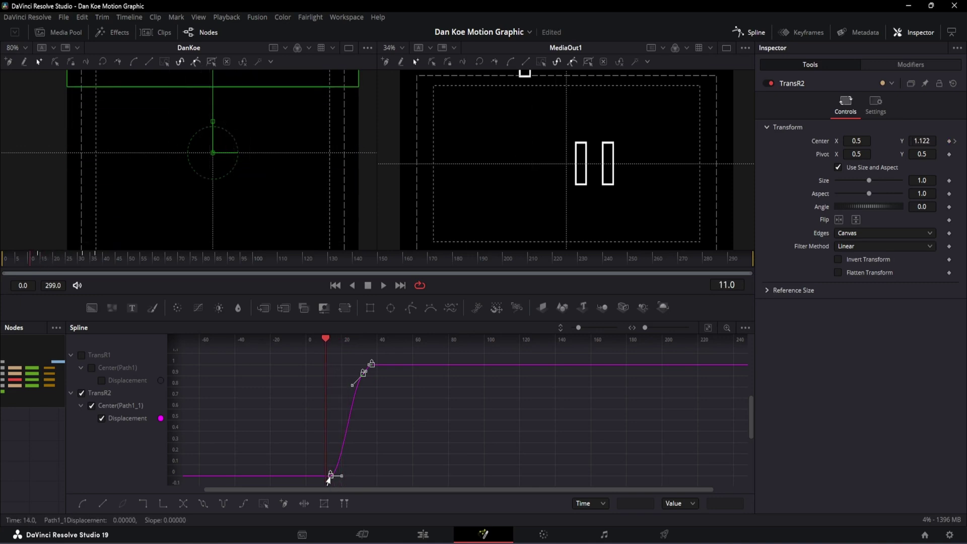
left_click_drag(322, 480, 317, 479)
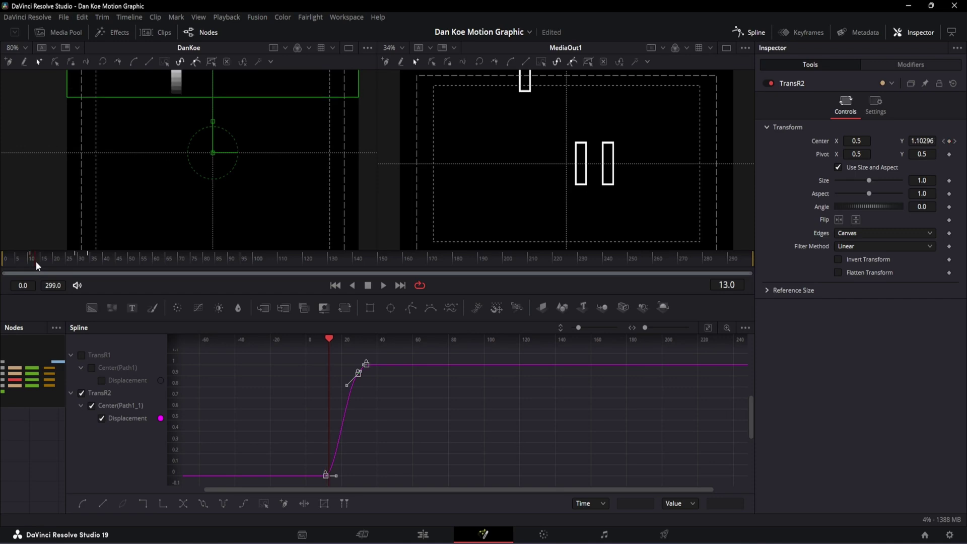
left_click_drag(35, 261, 76, 255)
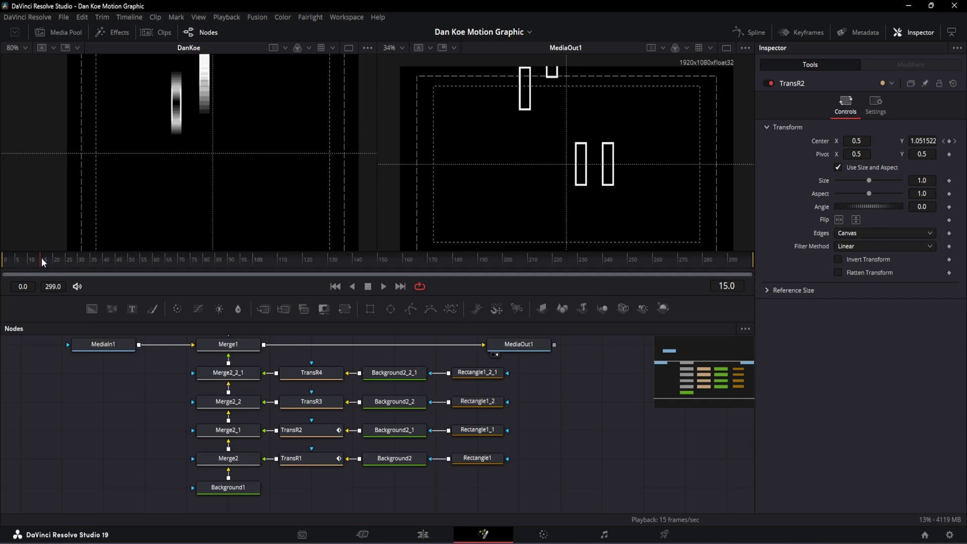
left_click_drag(44, 262, 64, 262)
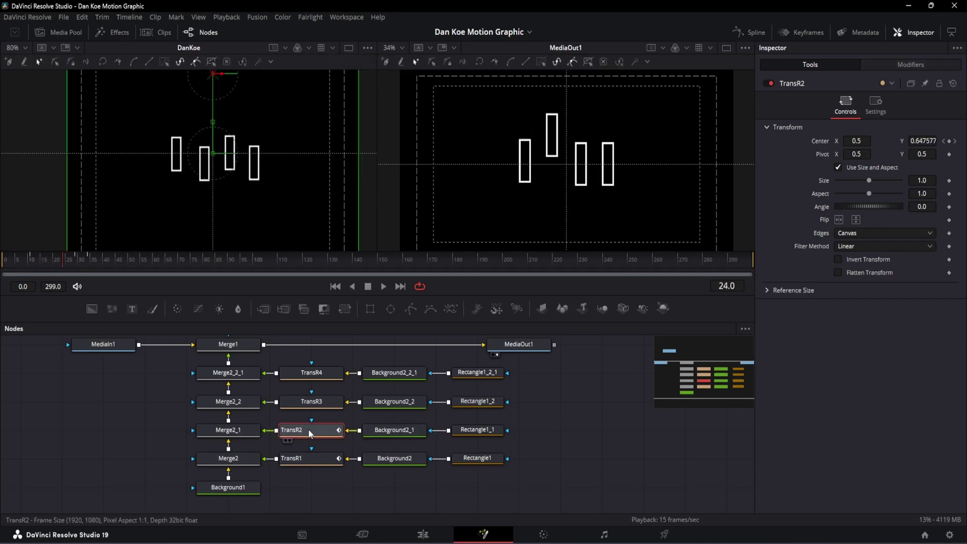
Step: Copy the TransR2 node and paste its settings onto both TransR3 and TransR4
right_click(826, 84)
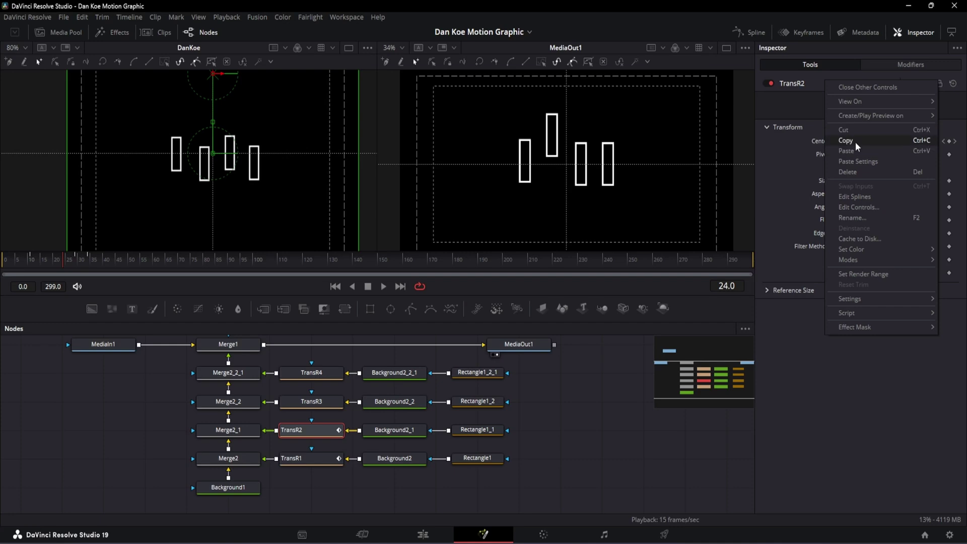
left_click(855, 146)
left_click(321, 407)
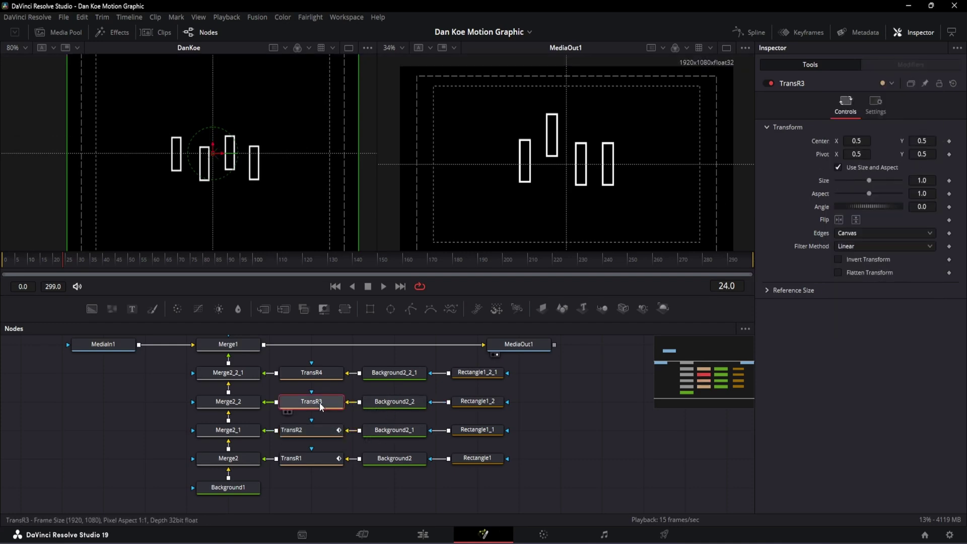
right_click(826, 83)
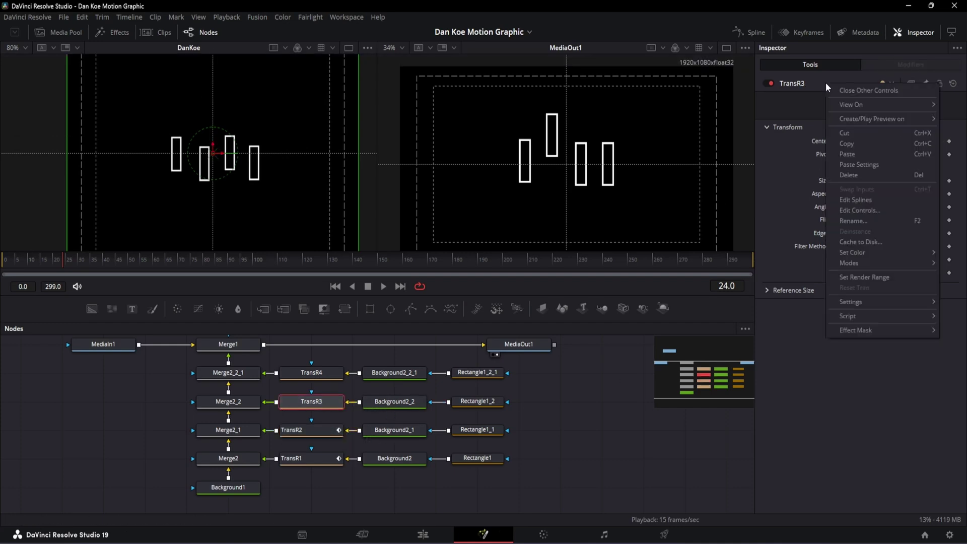
left_click(859, 165)
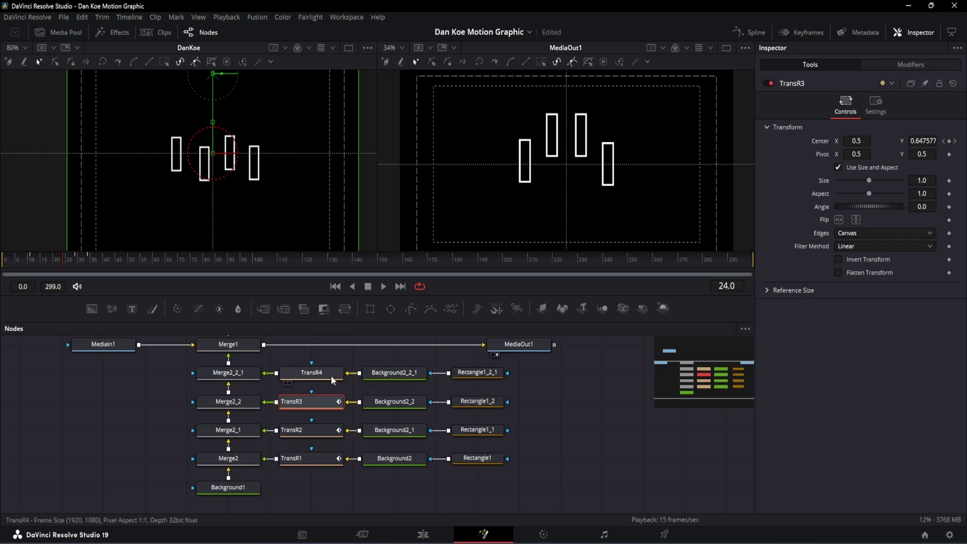
left_click(312, 376)
right_click(834, 83)
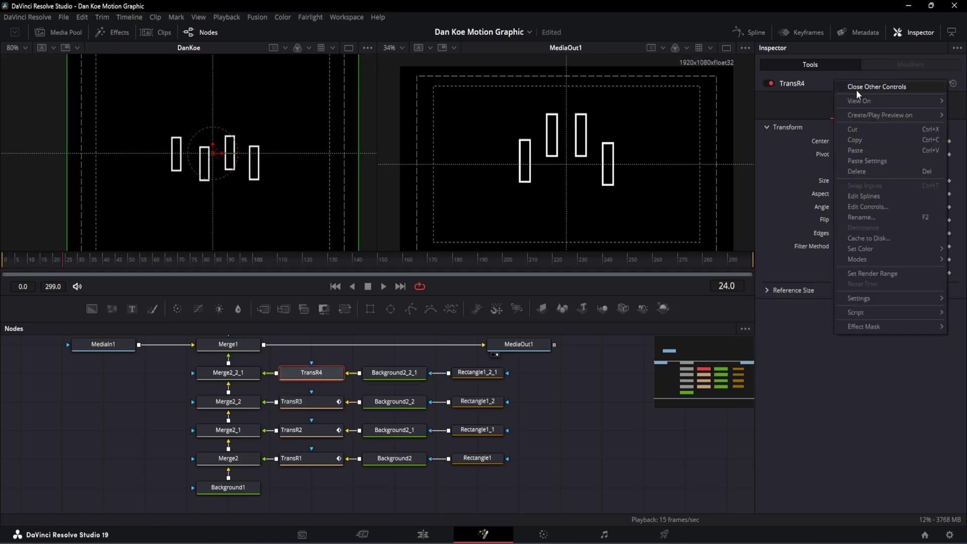
left_click(866, 161)
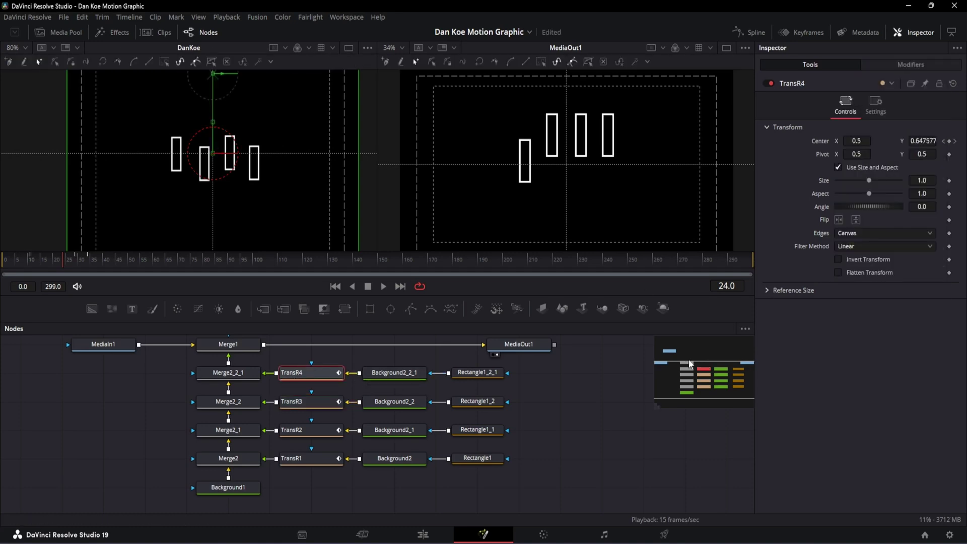
Step: Display only TransR3's displacement spline and shift all its keyframes together so the drop starts on frame 13
left_click_drag(62, 260, 44, 268)
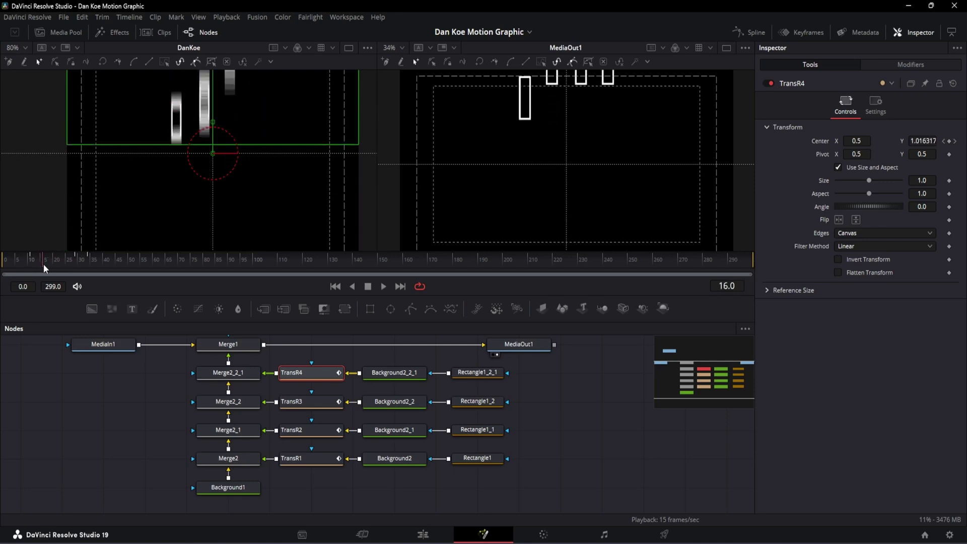
left_click(750, 32)
left_click(49, 384)
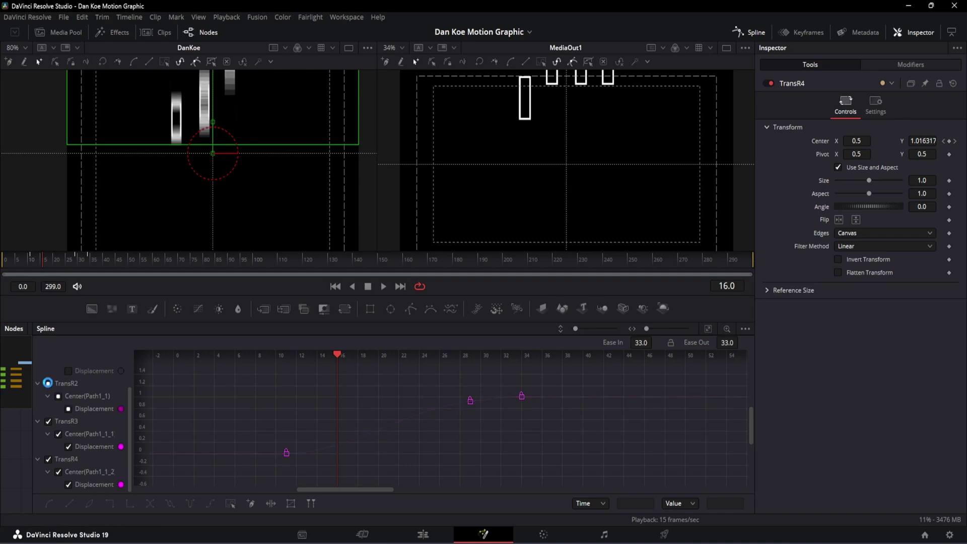
left_click(50, 460)
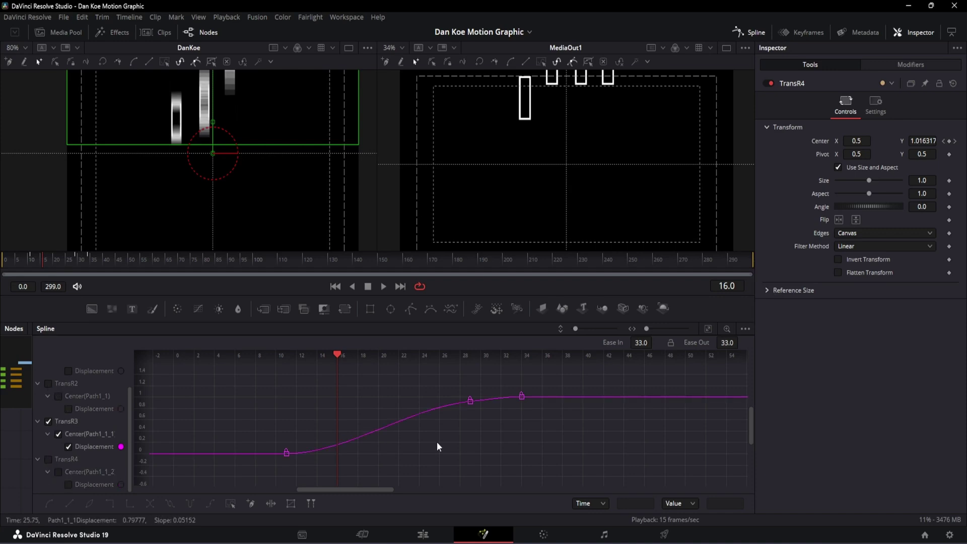
left_click_drag(590, 470, 194, 355)
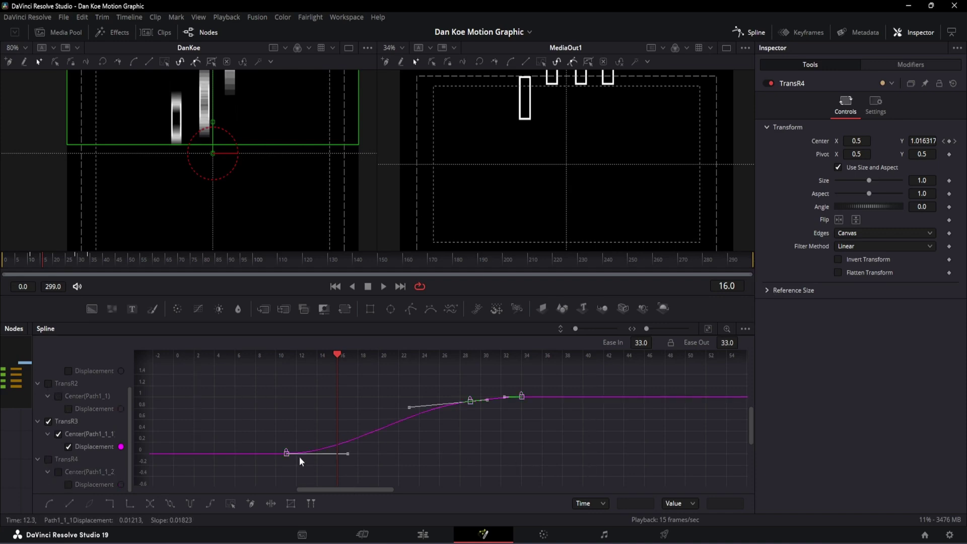
left_click_drag(284, 455, 304, 459)
left_click_drag(588, 148, 589, 160)
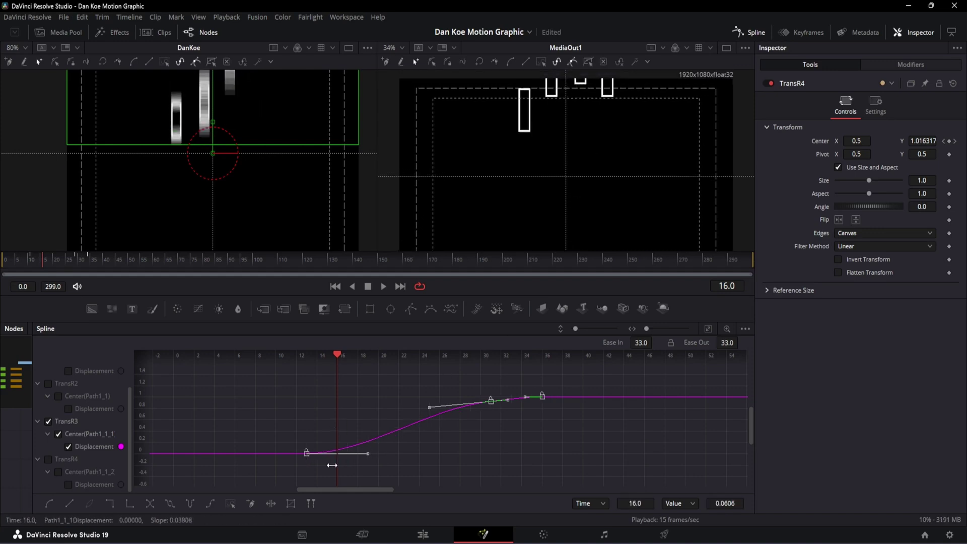
left_click_drag(334, 464, 306, 469)
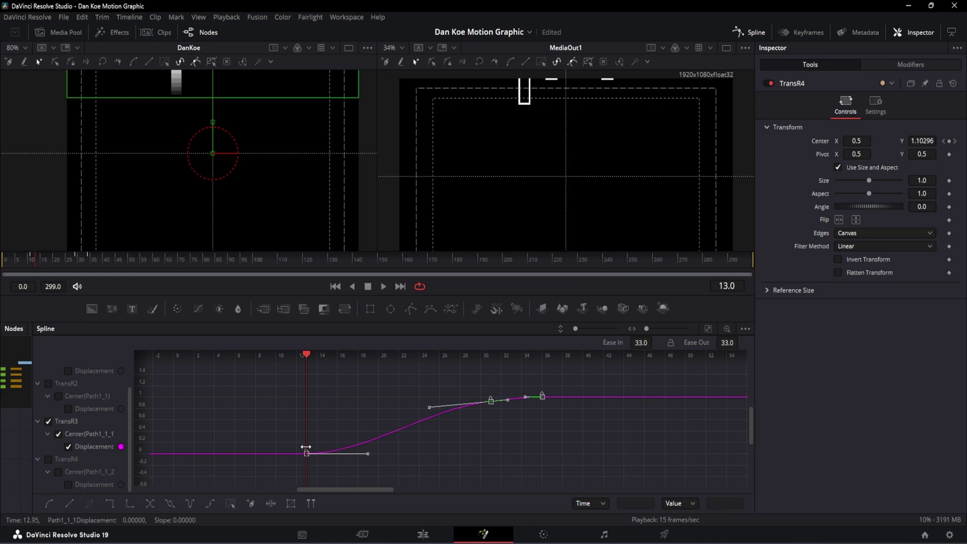
Step: Display only TransR4's displacement spline, shift all its keyframes so the drop starts on frame 15, and play back the result
left_click(48, 420)
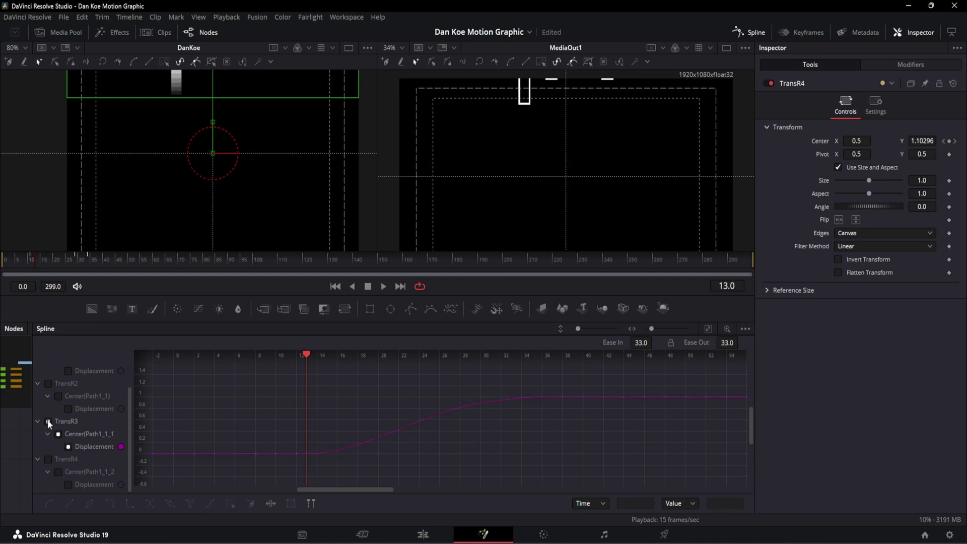
left_click(50, 460)
left_click(49, 460)
left_click(50, 460)
left_click_drag(307, 384, 347, 383)
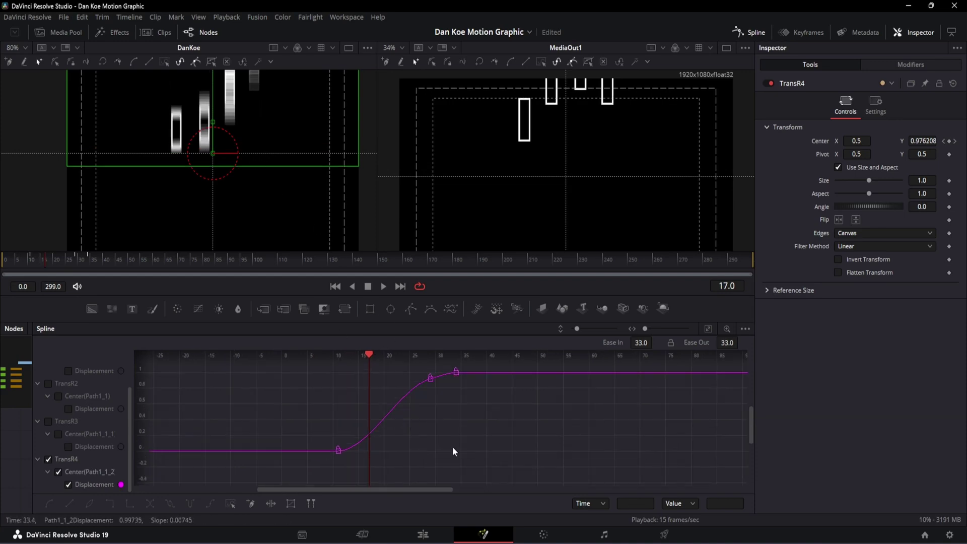
left_click_drag(505, 459, 308, 352)
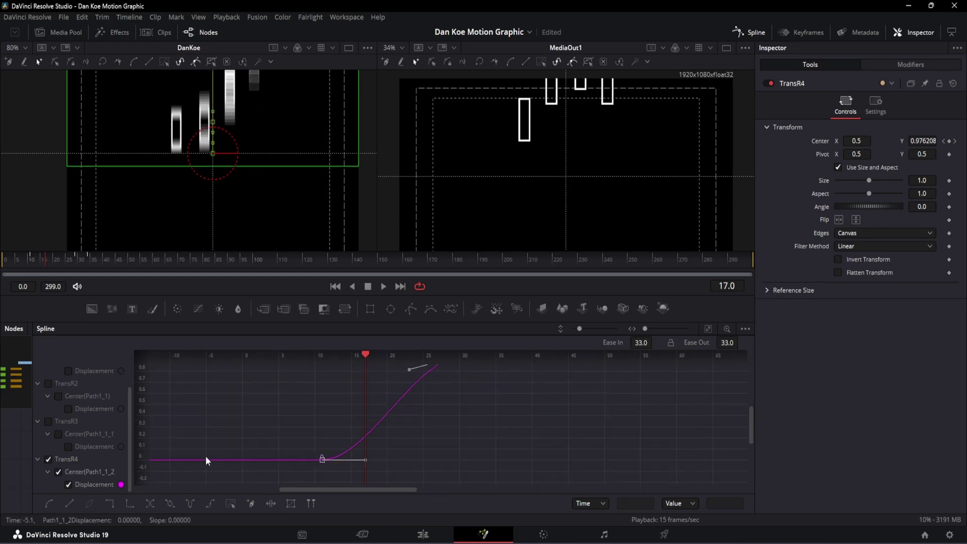
left_click_drag(321, 459, 350, 460)
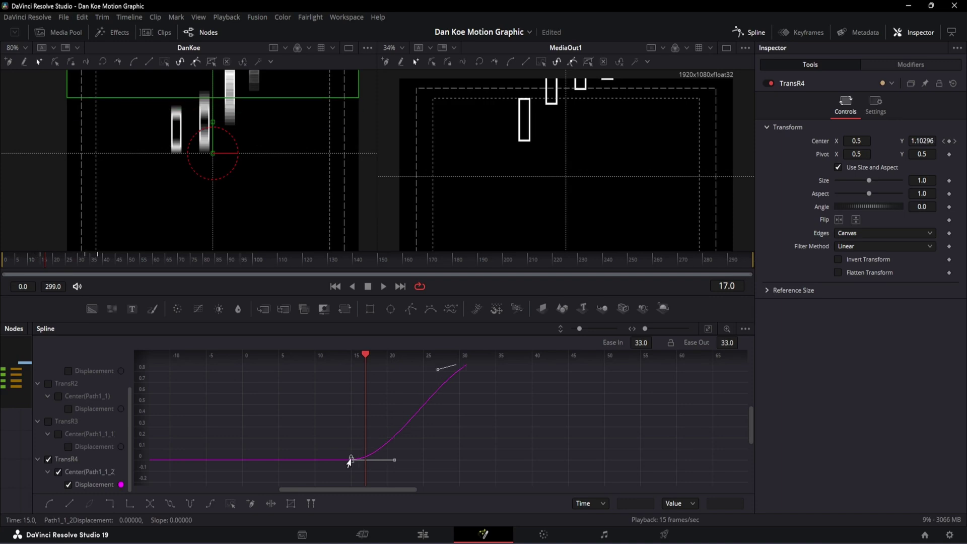
left_click(37, 261)
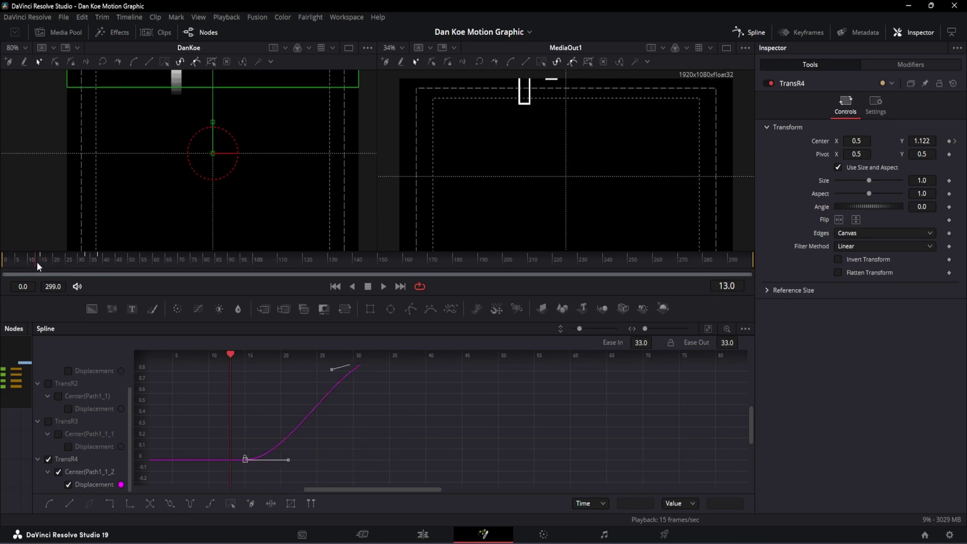
key("space")
left_click_drag(81, 261, 59, 261)
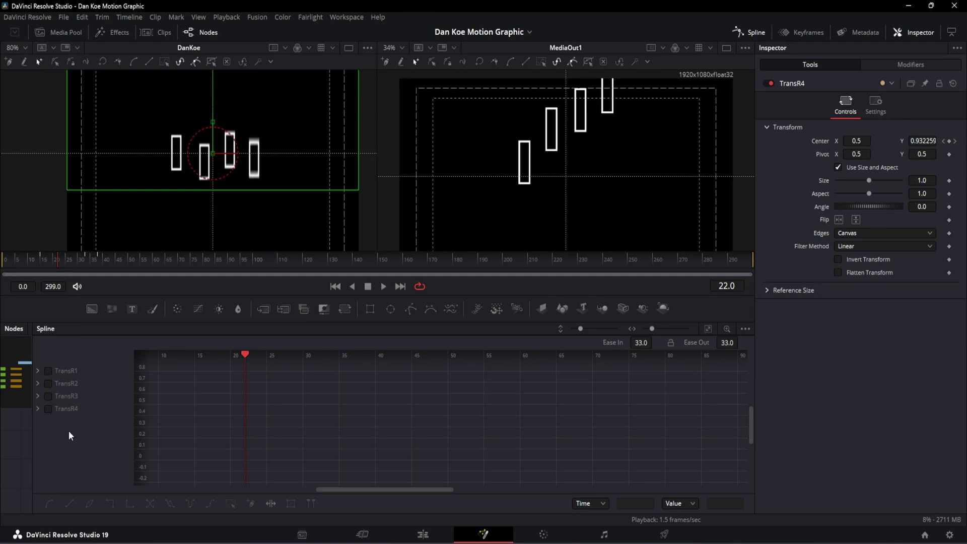
Step: Steepen the start of TransR2's displacement curve by raising the first keyframe's outgoing handle, with an ease out of 30
left_click(48, 384)
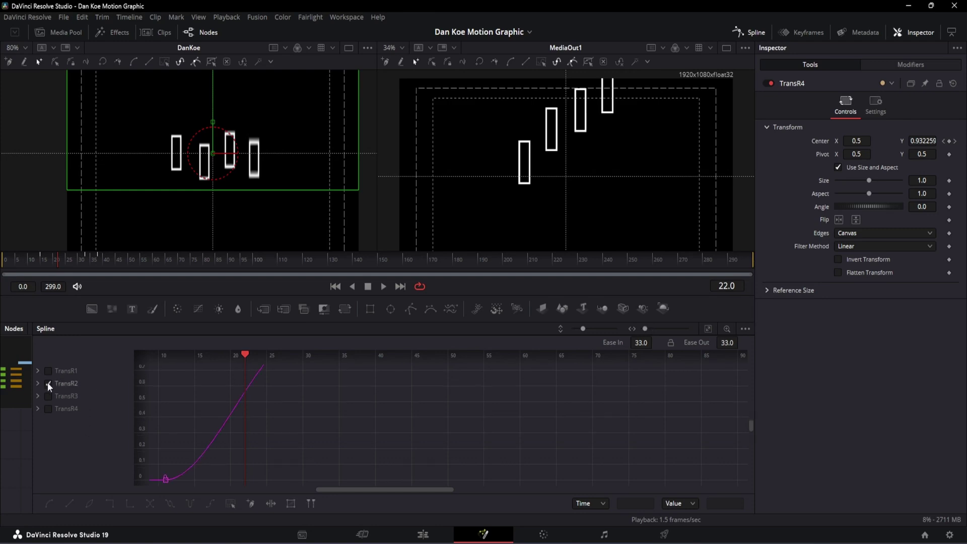
left_click_drag(323, 470, 224, 378)
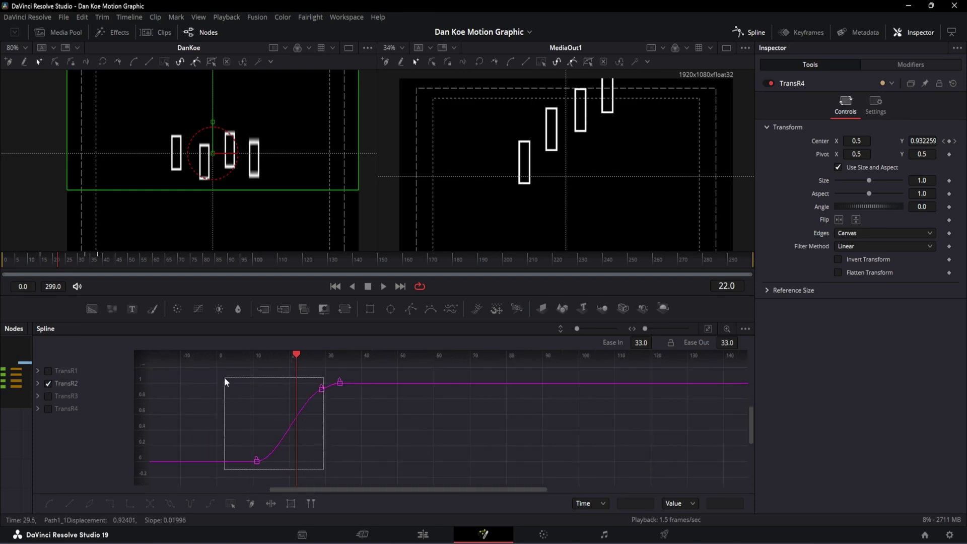
left_click(708, 328)
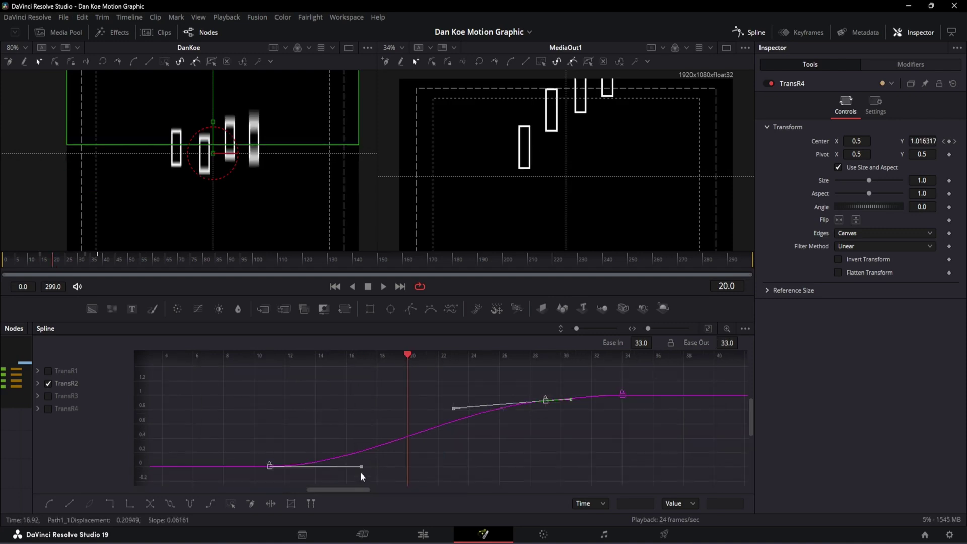
left_click_drag(361, 466, 341, 409)
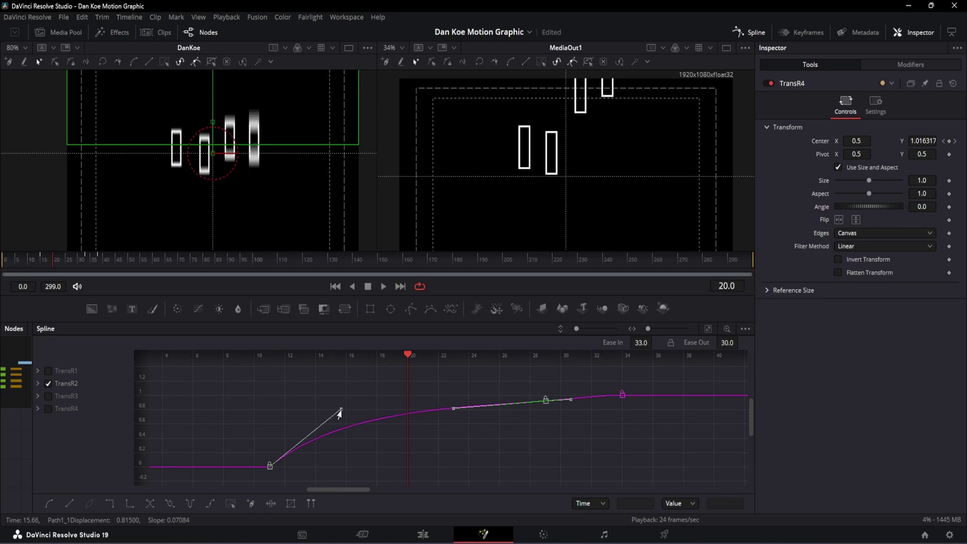
Step: Display TransR3's displacement spline and raise its first keyframe's outgoing handle for a fast start, with an ease out of 31
left_click(48, 384)
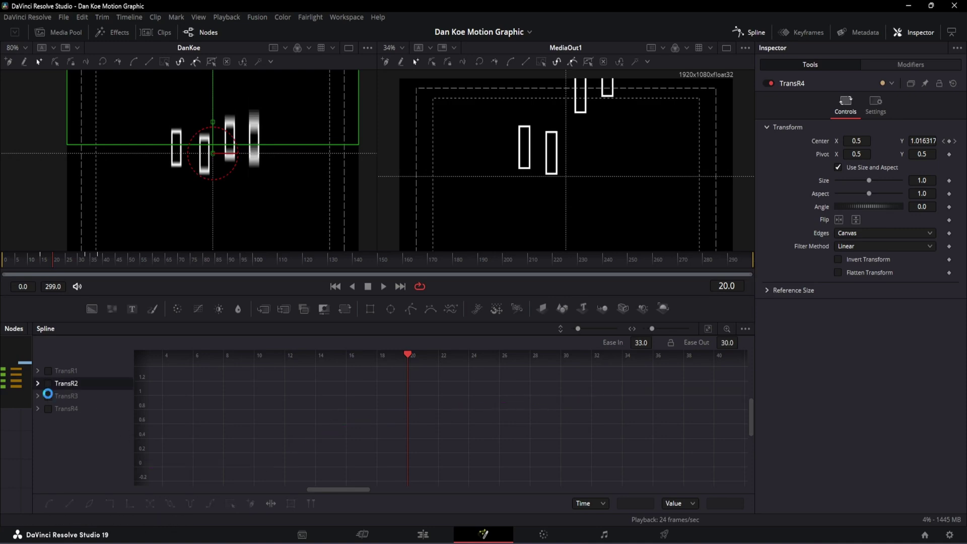
left_click(48, 395)
scroll(421, 453, "down", 2)
scroll(478, 458, "up", 1)
scroll(461, 450, "down", 1)
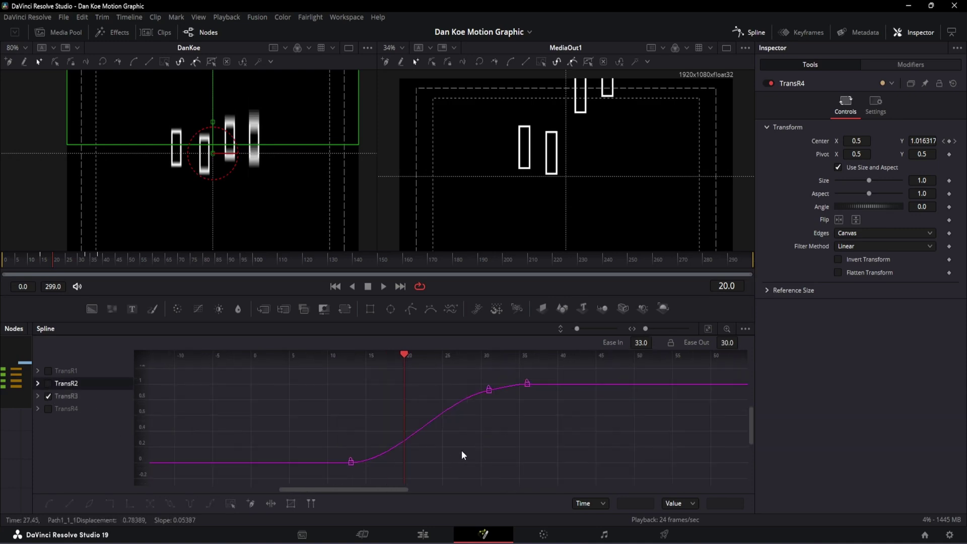
left_click_drag(498, 376, 388, 409)
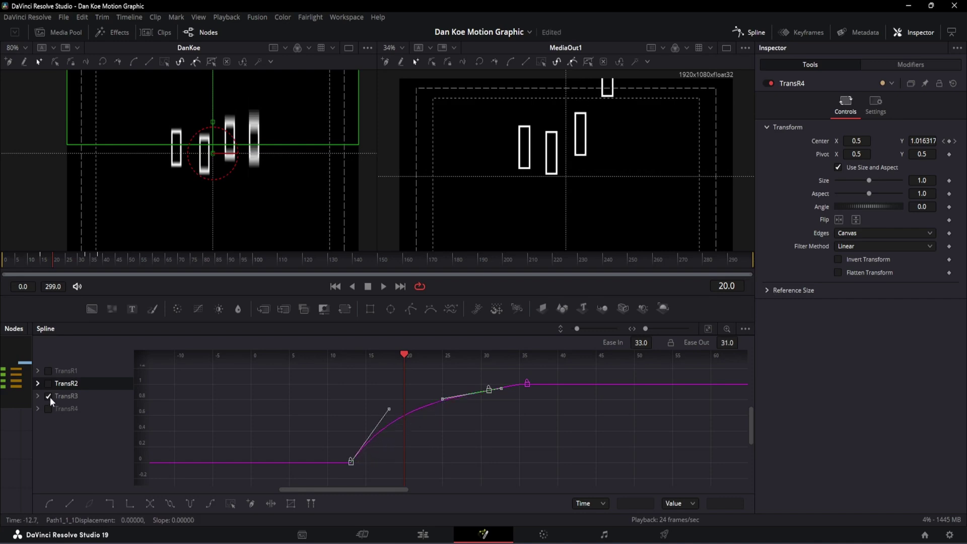
Step: Raise the first keyframe's outgoing handle on TransR4's displacement curve to an ease out of 28, and play back the drop
left_click(49, 397)
left_click(49, 407)
scroll(453, 453, "down", 3)
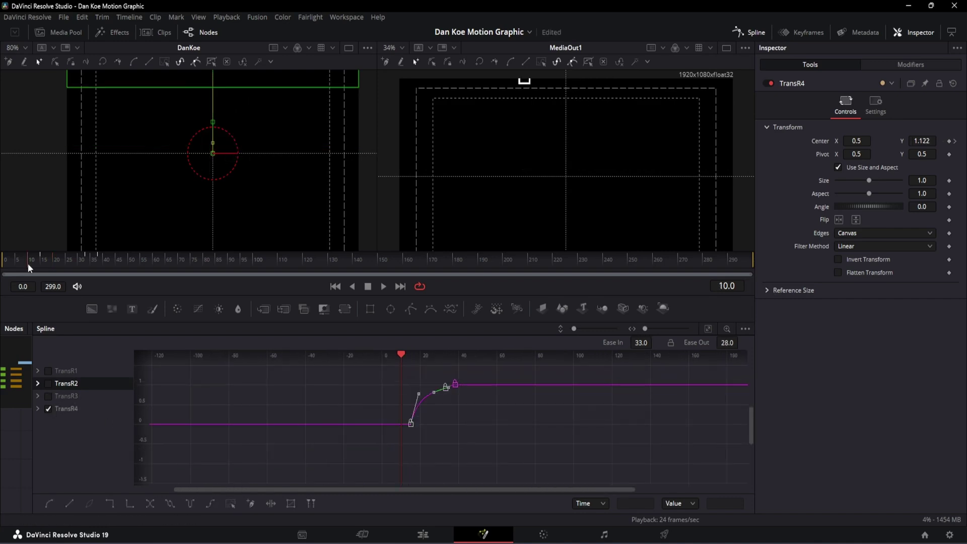
key("space")
key("space")
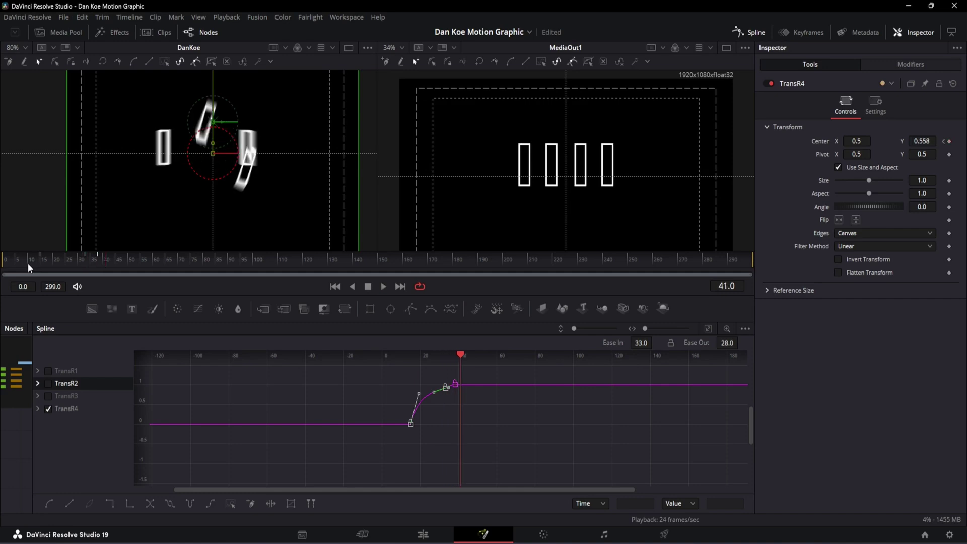
Step: Extend the incoming handle of TransR2's last keyframe on frame 34 to an ease in of 86, and preview the bounce
left_click(76, 384)
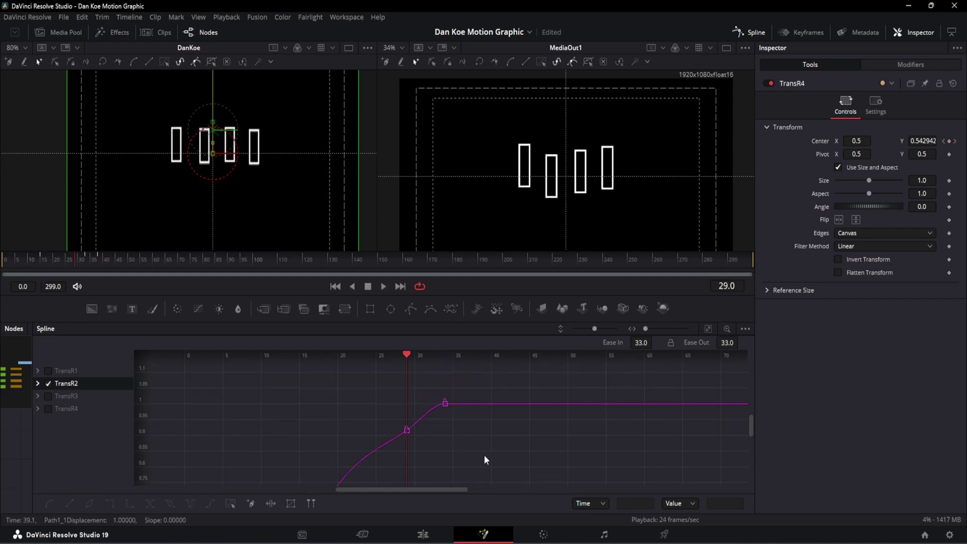
left_click_drag(424, 402, 394, 381)
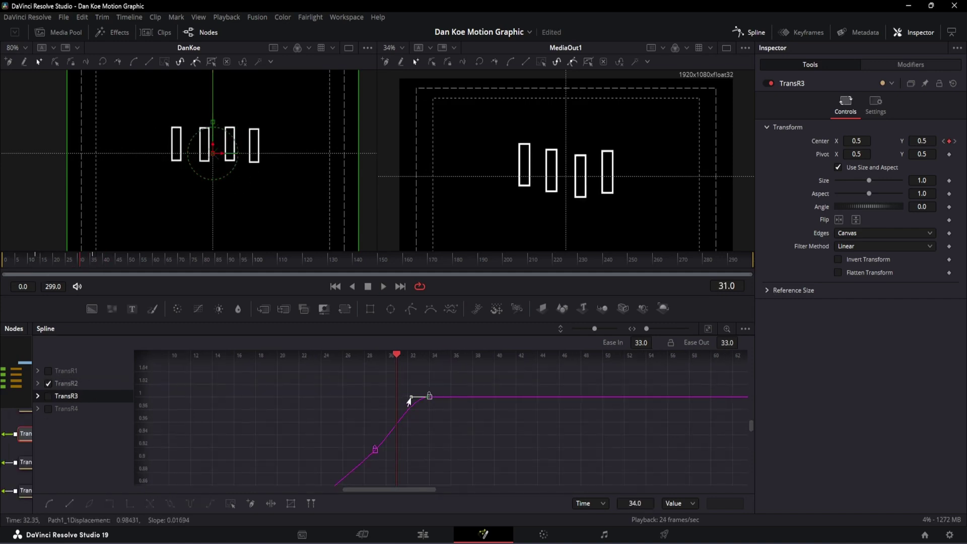
left_click_drag(410, 397, 382, 397)
left_click_drag(65, 259, 77, 259)
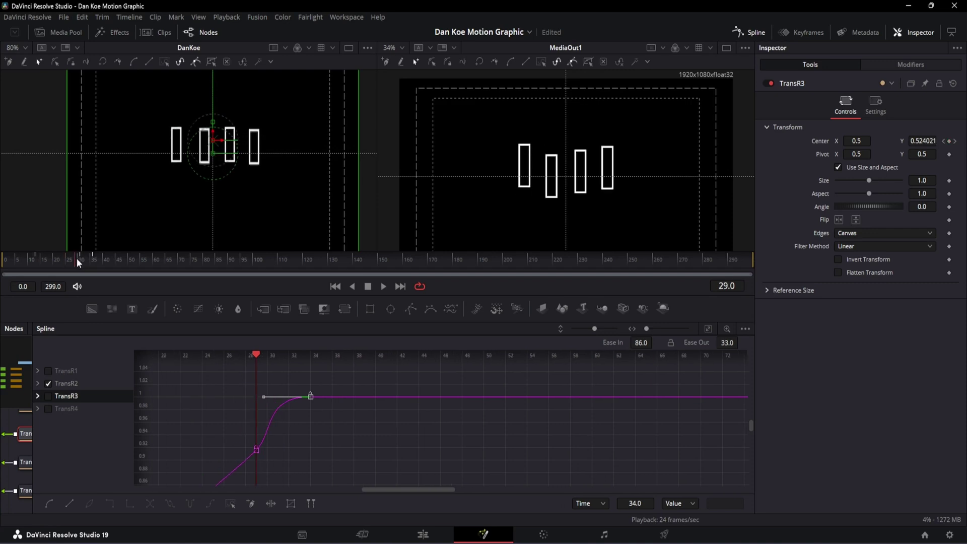
key("space")
left_click(76, 258)
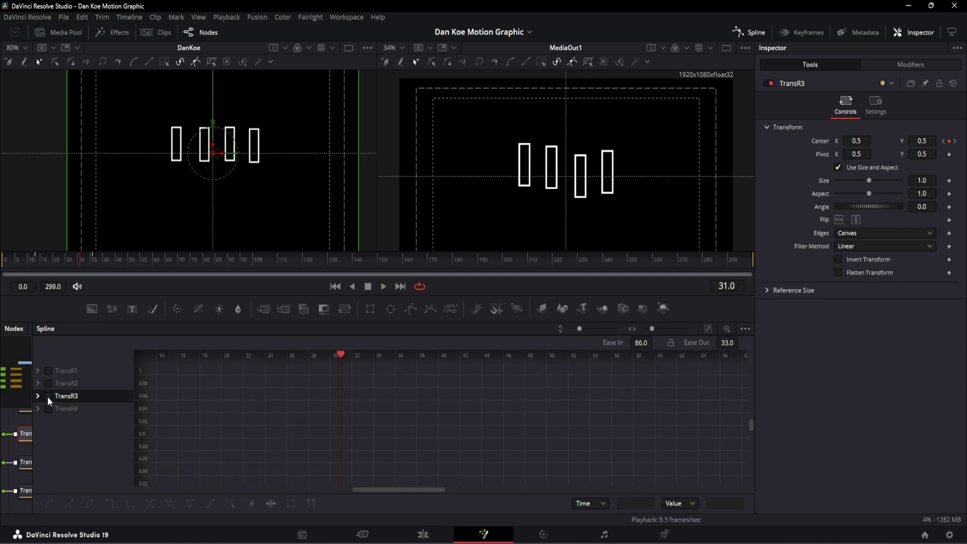
Step: Smooth the final bounce of TransR3 and TransR4 by extending their last keyframes' incoming handles, with an ease in of 100 on TransR4
left_click(48, 396)
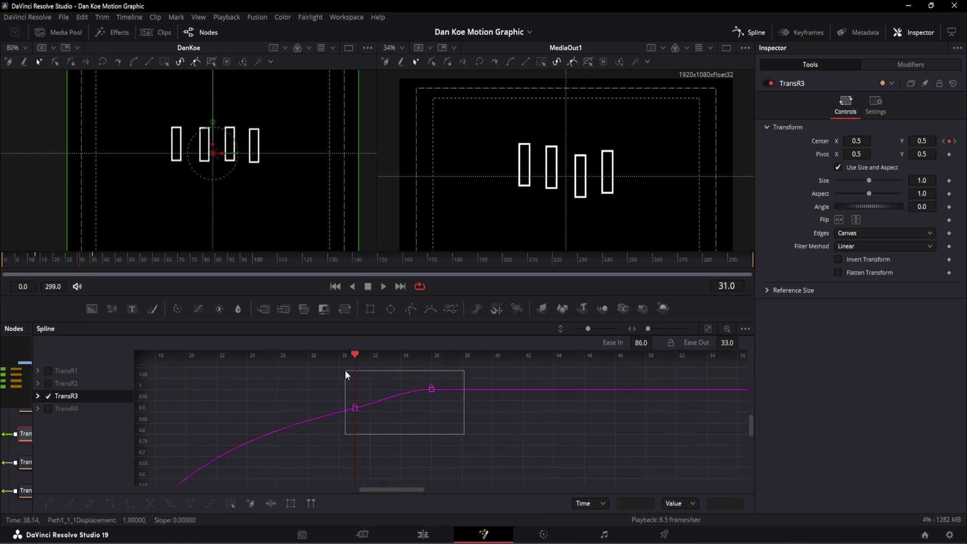
left_click_drag(346, 370, 384, 410)
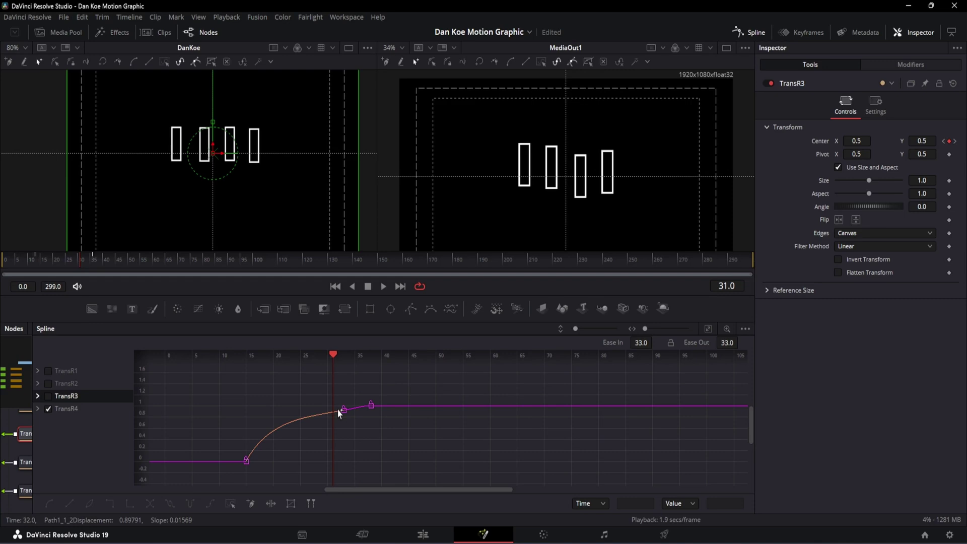
scroll(338, 413, "up", 3)
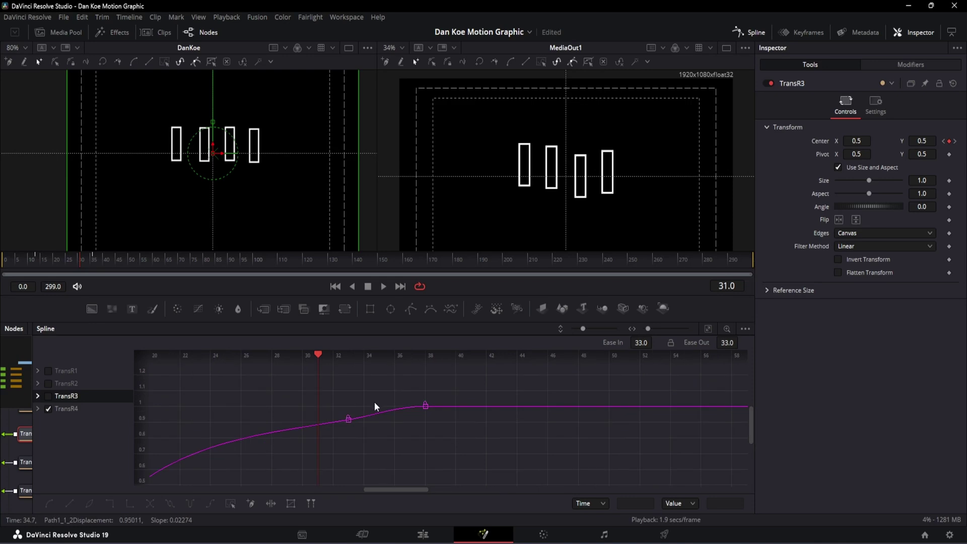
left_click_drag(319, 444, 346, 440)
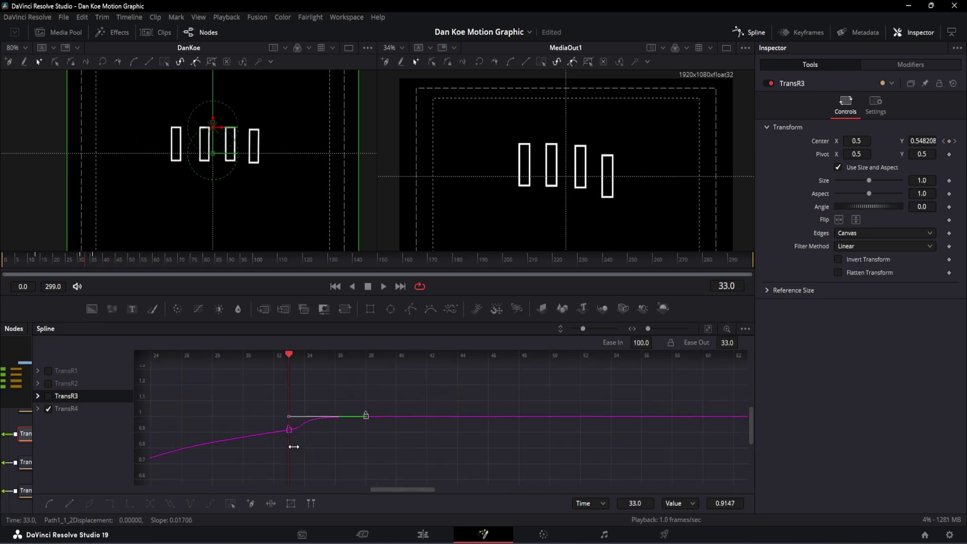
Step: Play the animation from the start and scrub the reference to compare the drop and the spreading motion that follows
left_click(111, 261)
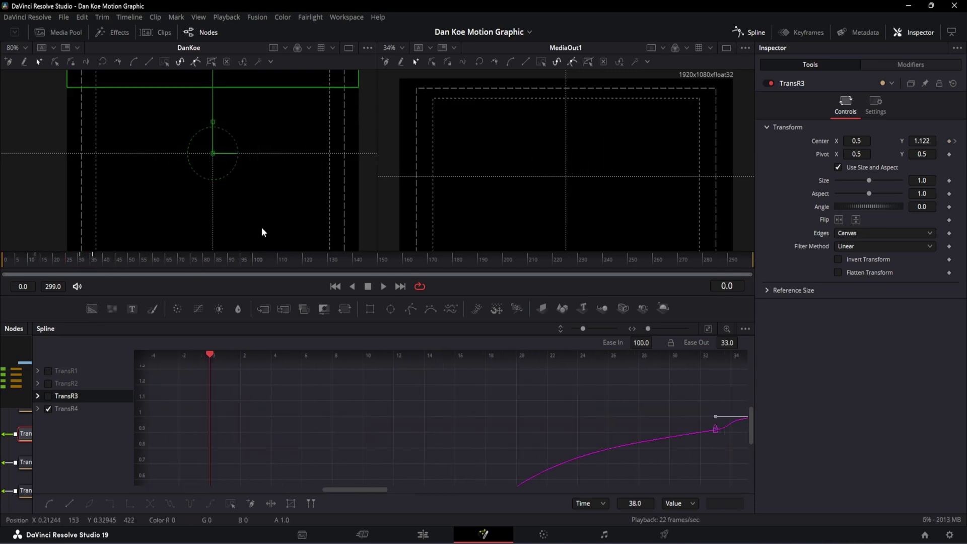
key("space")
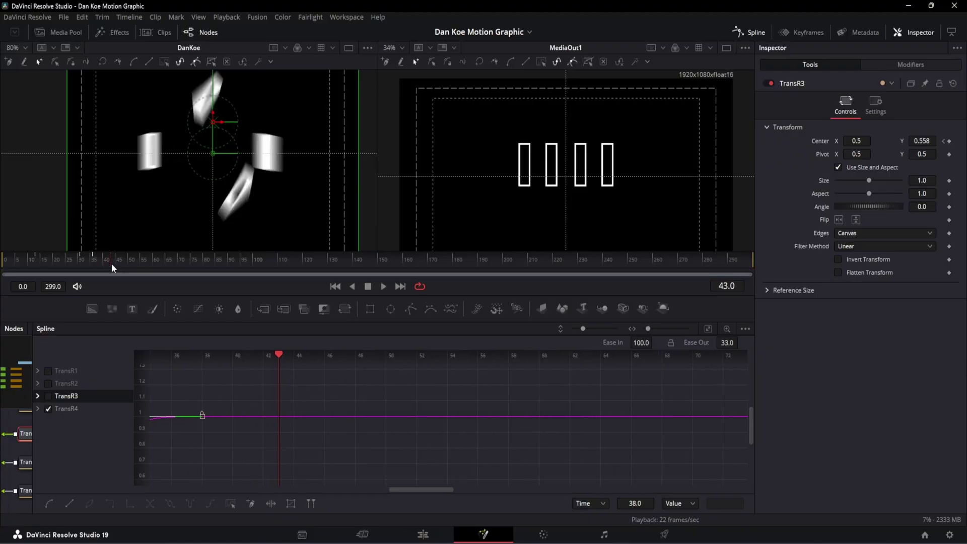
left_click_drag(111, 264, 138, 264)
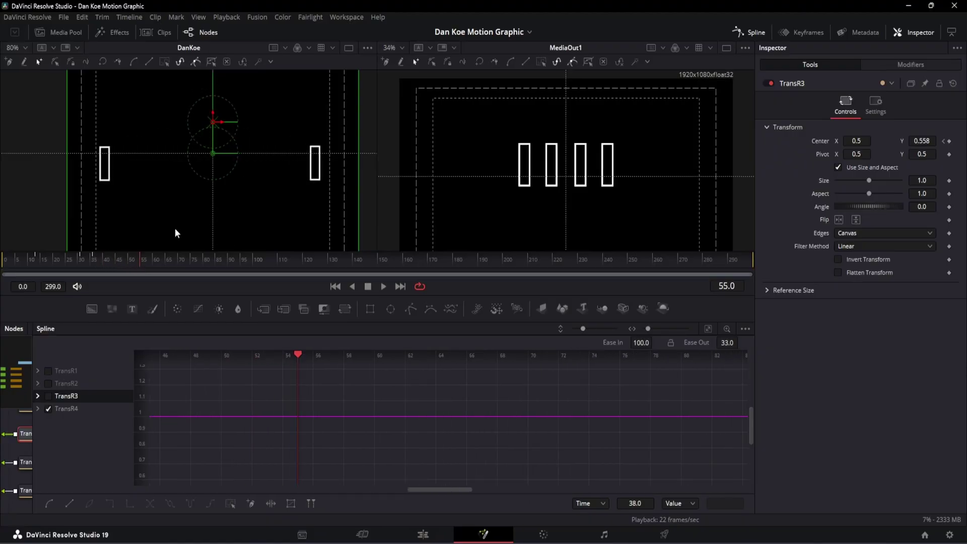
left_click(88, 259)
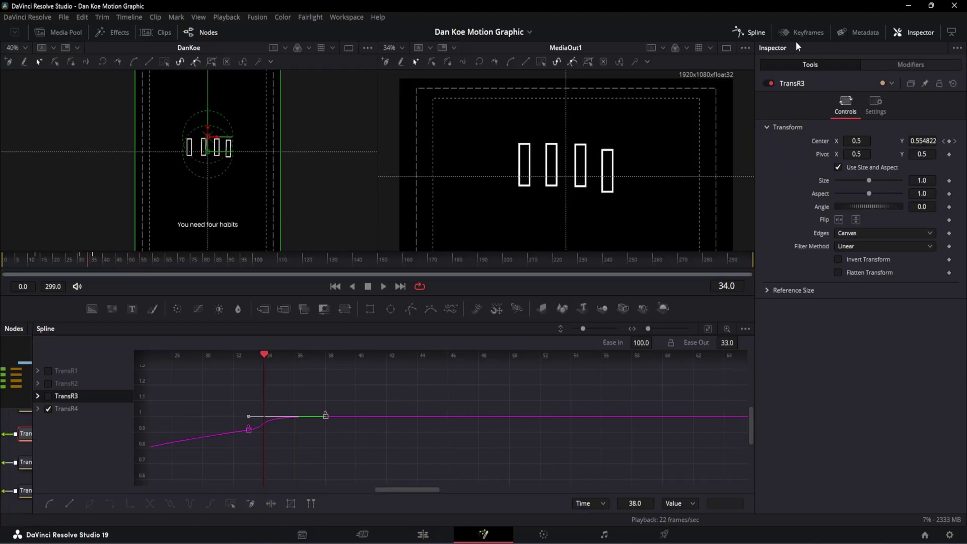
Step: Shift the TransR1 branch to make room and insert a new Transform node between TransR1 and Merge2
left_click(751, 33)
left_click(416, 490)
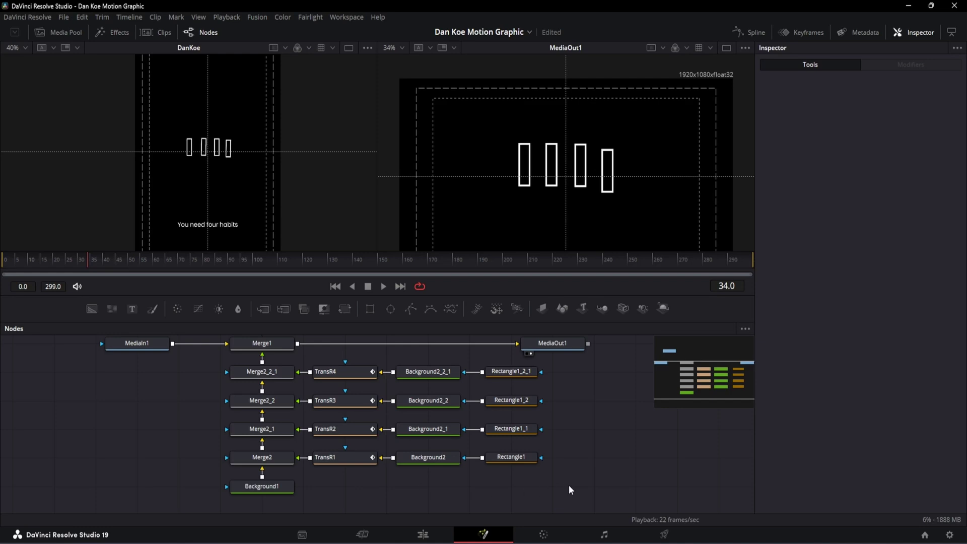
left_click_drag(570, 489, 403, 459)
key("shift+space")
type("Transform")
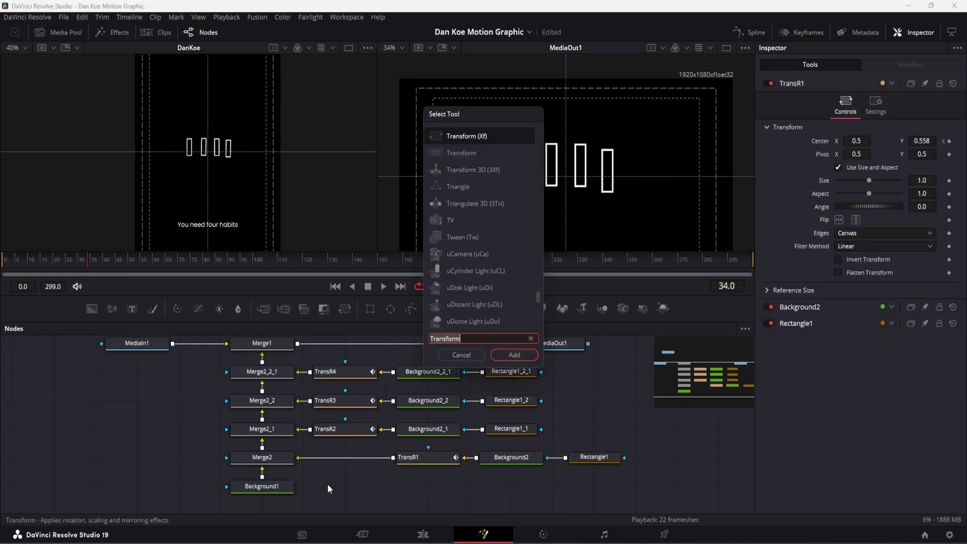
key("Return")
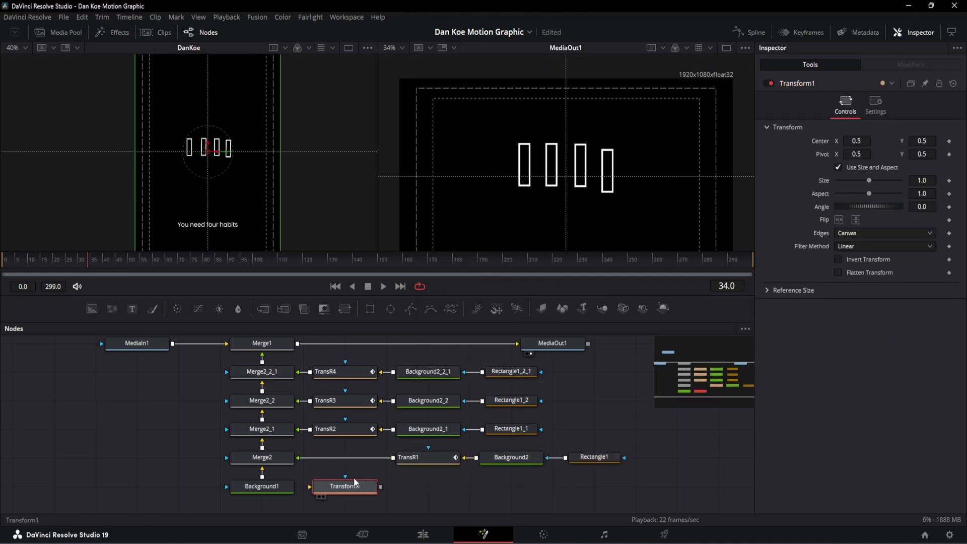
left_click_drag(354, 482, 342, 461)
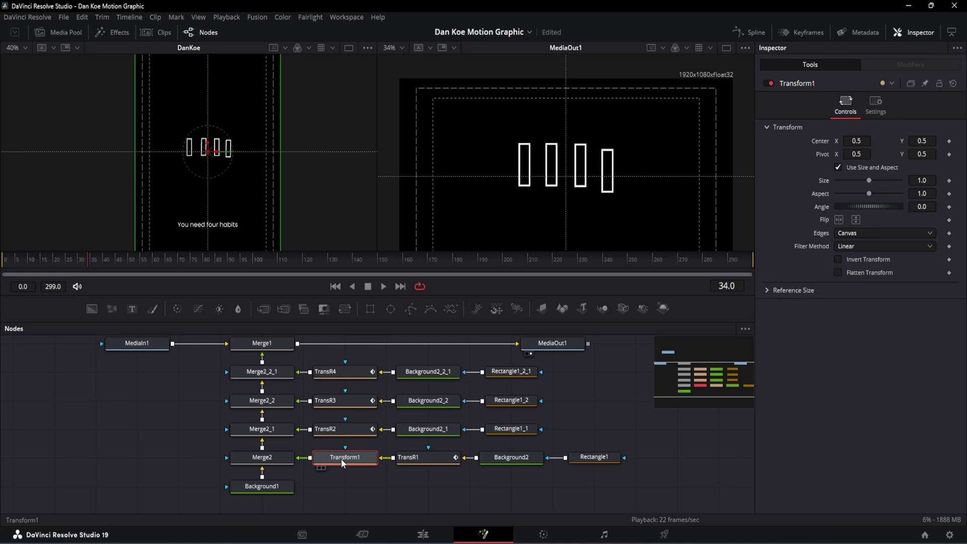
Step: Keyframe Transform1's center on frame 32, and on frame 56 move the first rectangle outward to the left and slightly down
scroll(211, 147, "up", 2)
left_click(87, 258)
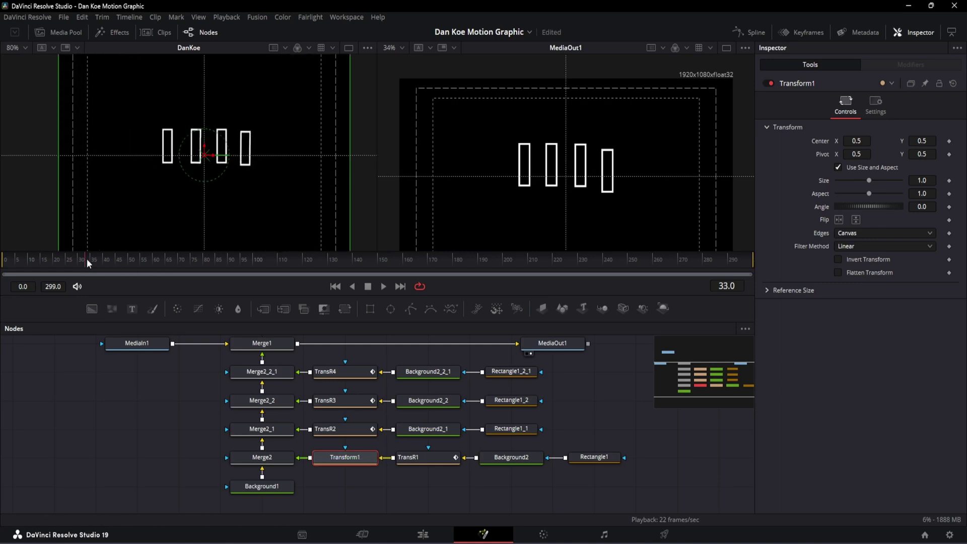
mouse_move(87, 258)
left_mouse_down()
mouse_move(156, 258)
mouse_move(74, 261)
mouse_move(83, 264)
left_mouse_up()
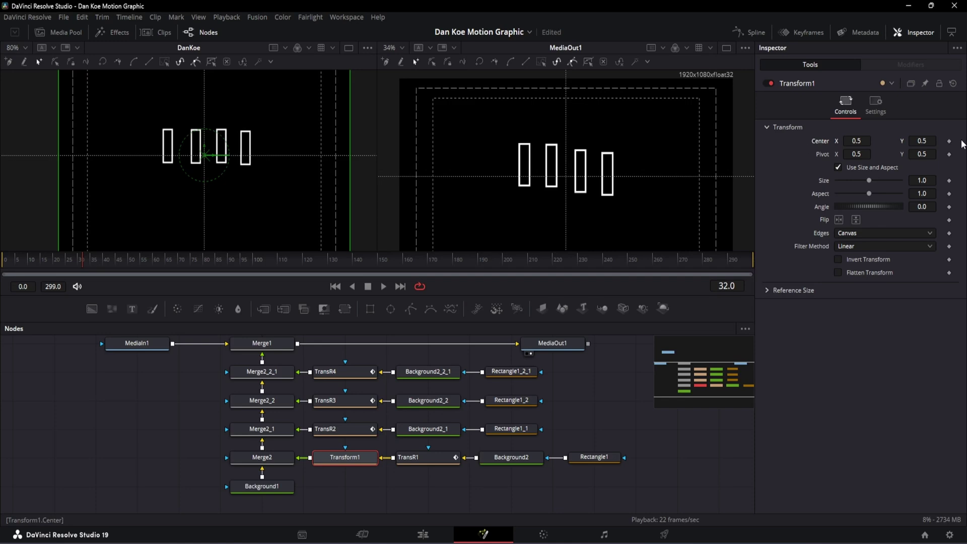
left_click(948, 141)
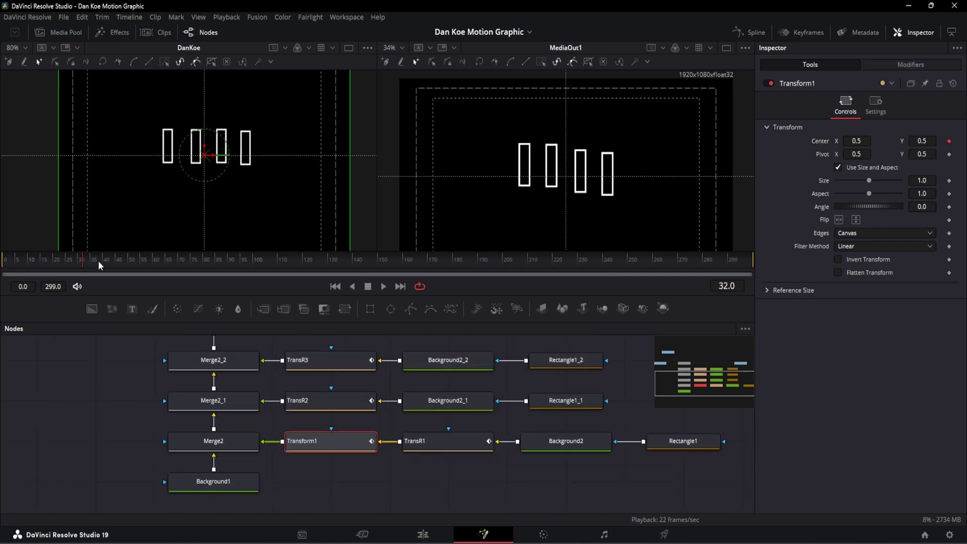
left_click_drag(95, 262, 145, 264)
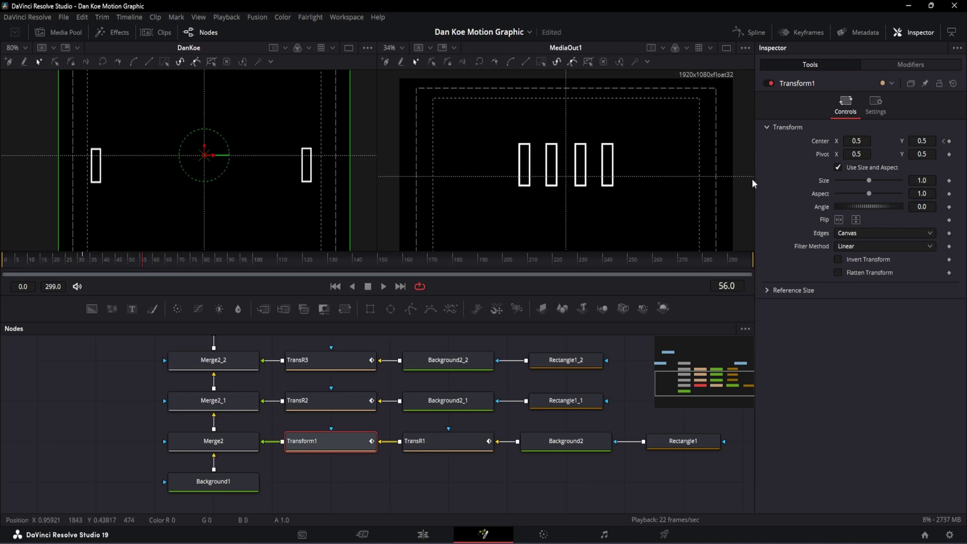
left_click_drag(855, 141, 833, 140)
left_click_drag(930, 141, 921, 141)
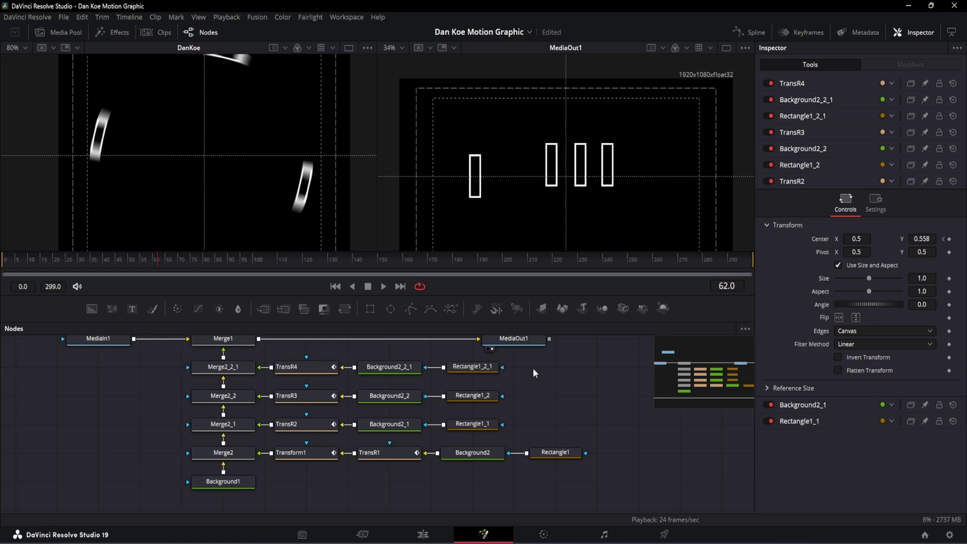
Step: Shift the three upper branches to make room and insert a Transform node between TransR2 and Merge2_1
left_click_drag(319, 431, 406, 425)
left_click(436, 486)
key("t")
left_click_drag(432, 482, 304, 424)
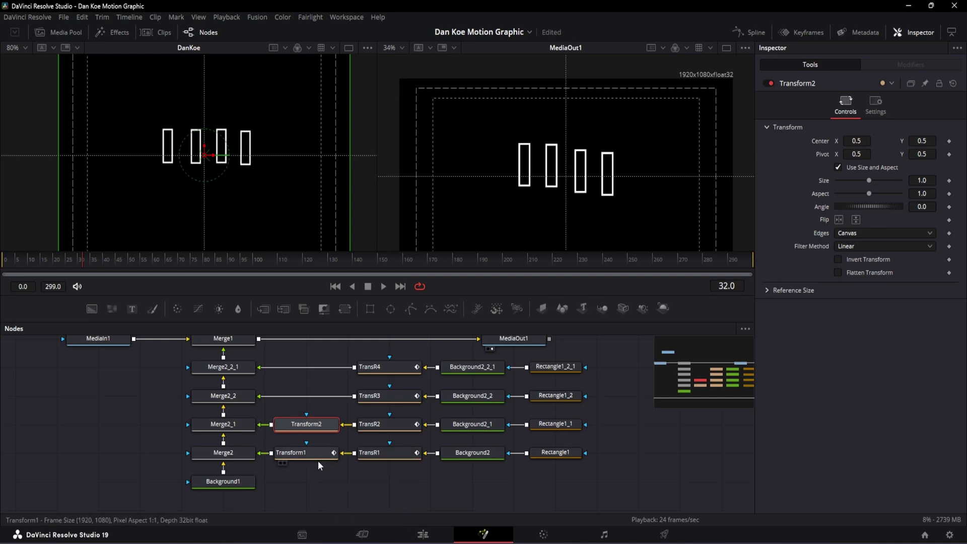
Step: Use Transform1's keyframe timing to keyframe Transform2's center on frames 32 and 56
left_click(316, 455)
left_click(99, 257)
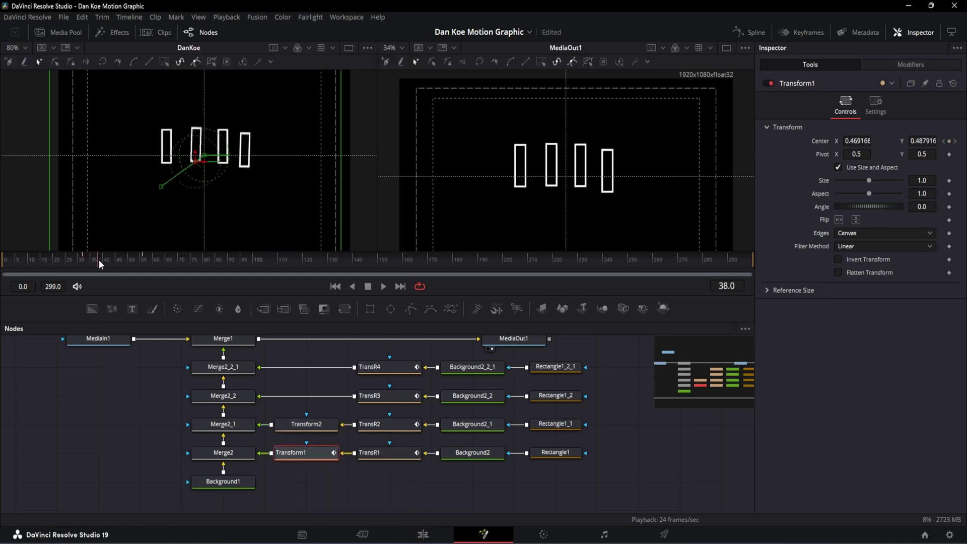
mouse_move(99, 259)
left_mouse_down()
mouse_move(144, 261)
mouse_move(84, 264)
mouse_move(144, 264)
mouse_move(82, 263)
left_mouse_up()
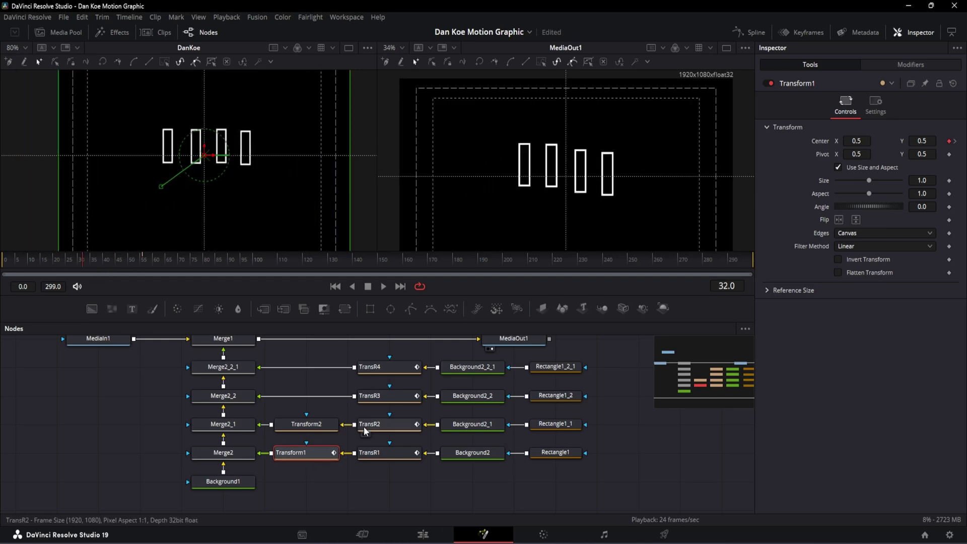
left_click(321, 426)
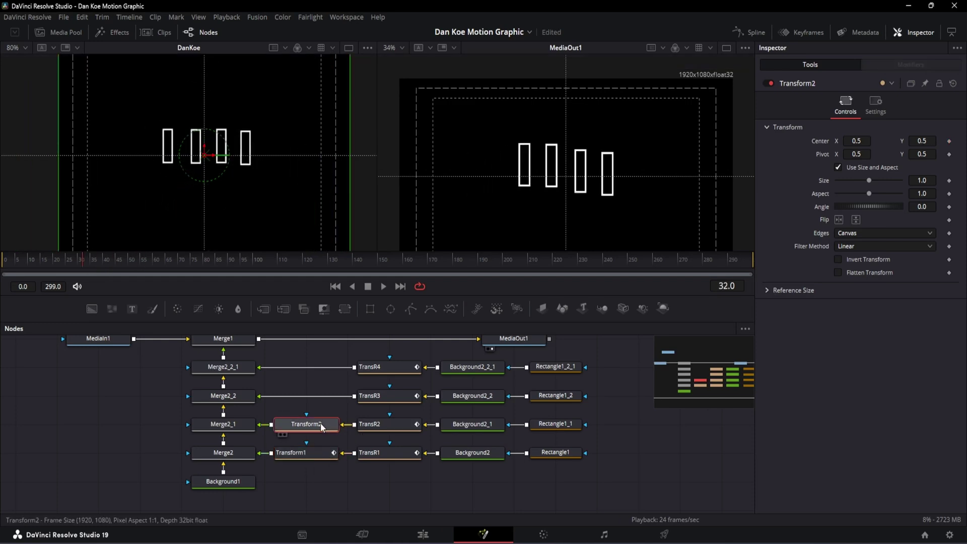
left_click(948, 141)
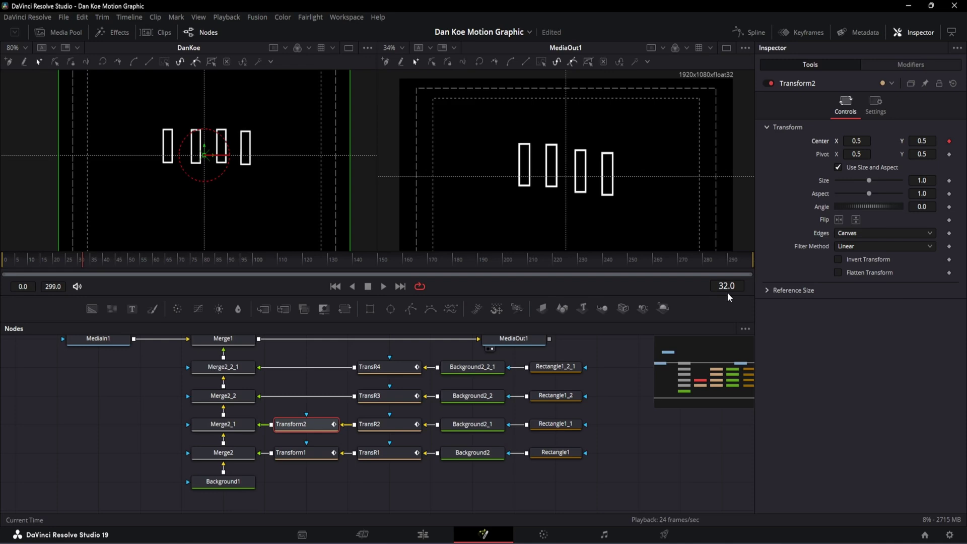
left_click(144, 262)
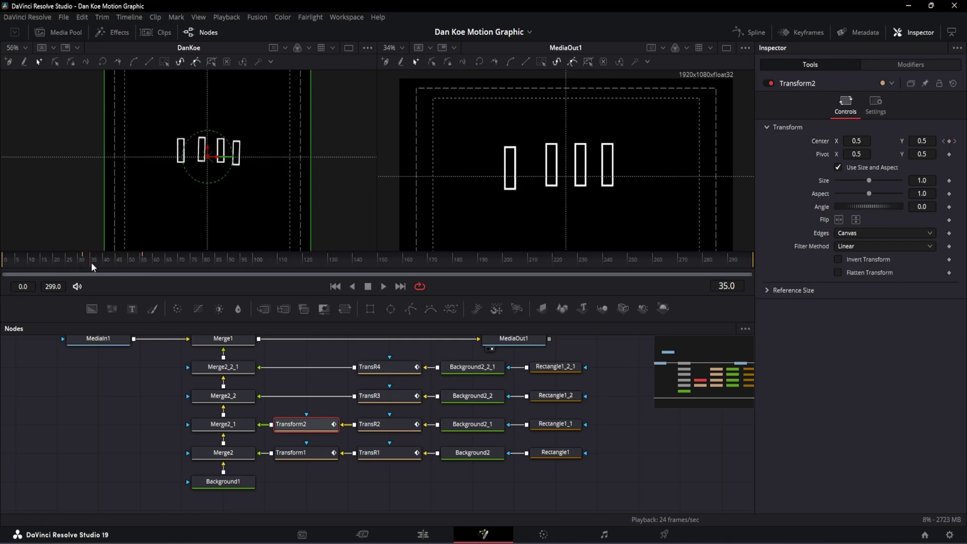
Step: Keyframe Transform2's angle on frames 32 and 56, scrubbing the reference to check the rotation
mouse_move(92, 262)
left_mouse_down()
mouse_move(125, 258)
mouse_move(84, 265)
left_mouse_up()
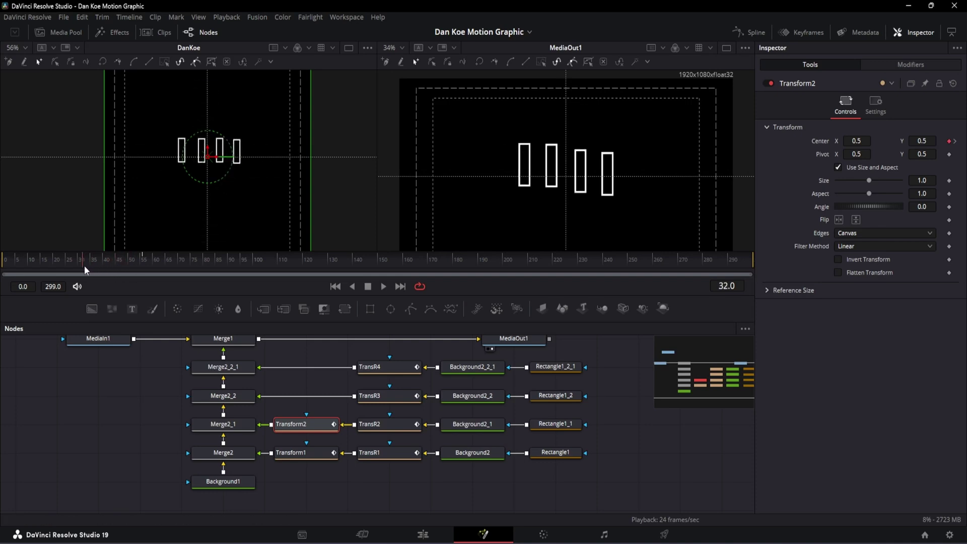
left_click(949, 207)
left_click(142, 265)
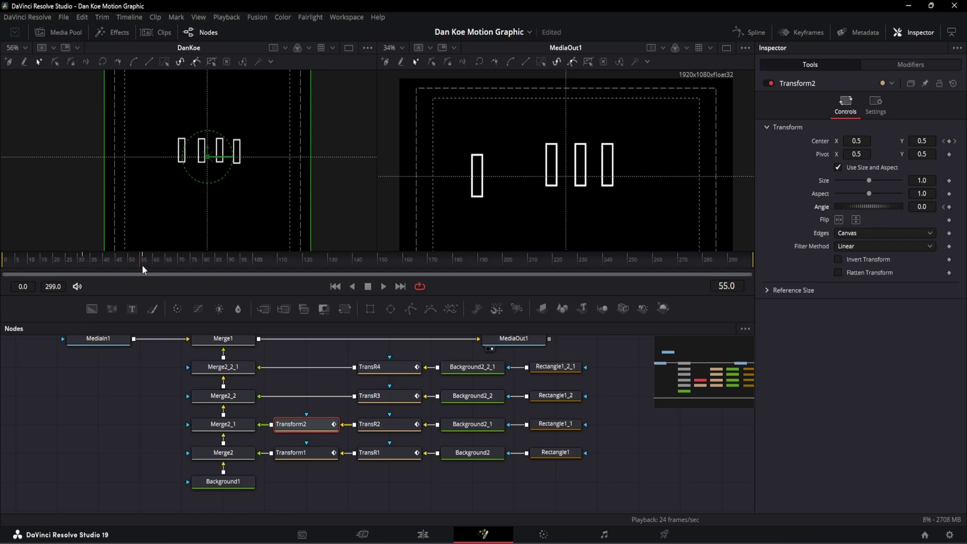
left_click(111, 265)
left_click_drag(112, 260, 143, 263)
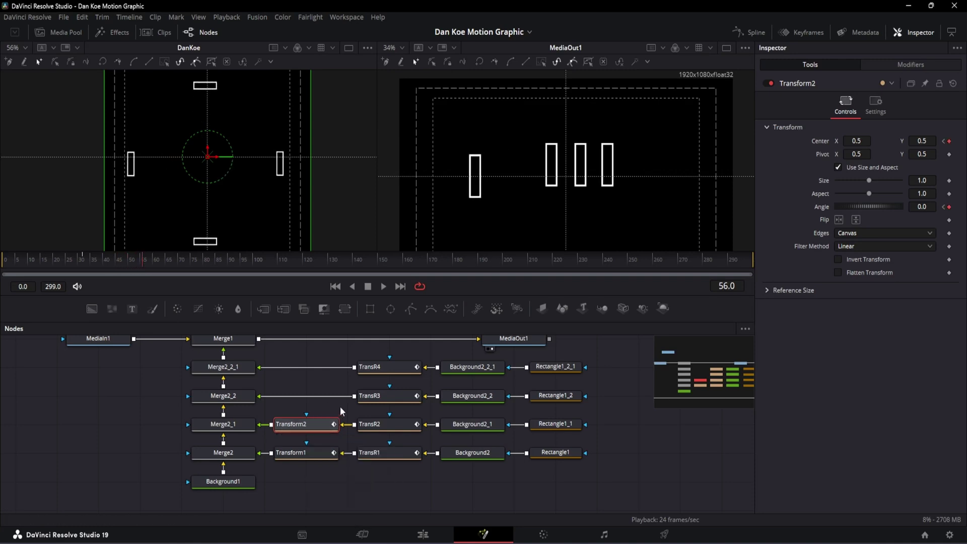
Step: Paste two copies of Transform2 and insert them after TransR3 and TransR4, checking that each carries the center and angle keyframes
left_click(313, 381)
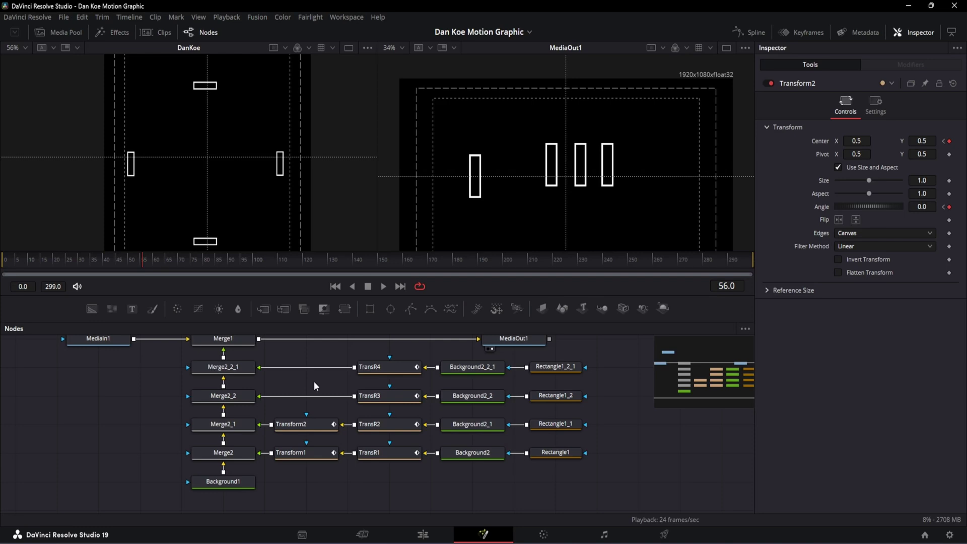
key("ctrl+v")
left_click(325, 374)
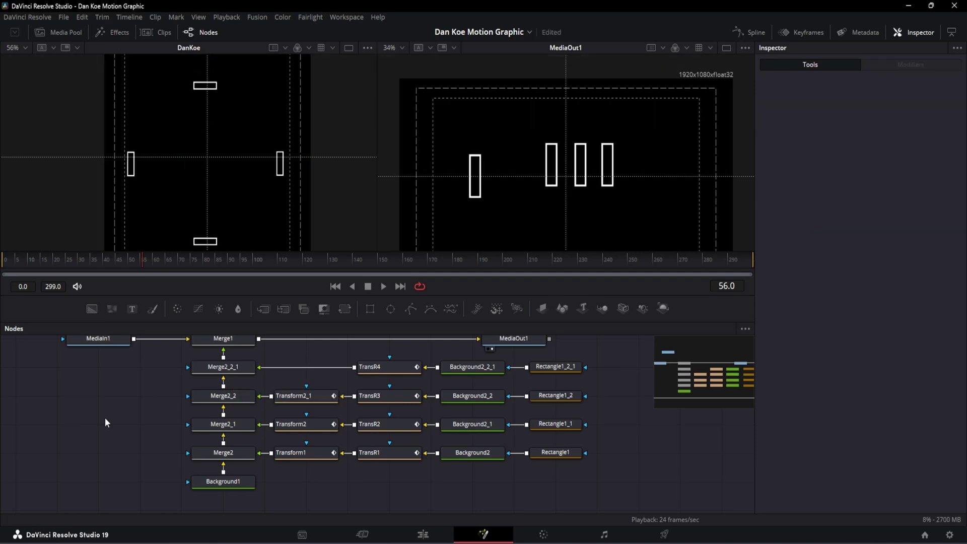
key("ctrl+v")
left_click_drag(104, 425, 305, 372)
left_click(302, 424)
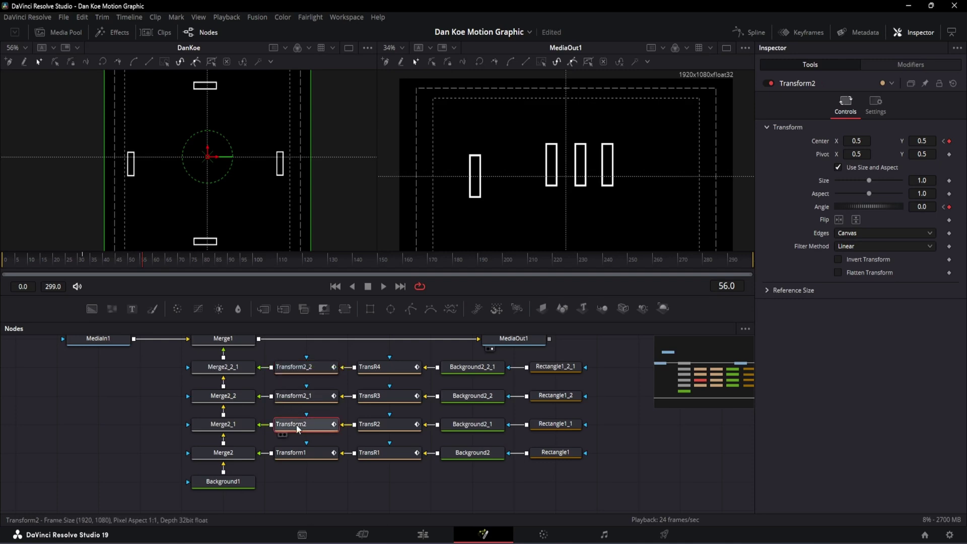
left_click(318, 398)
left_click(317, 372)
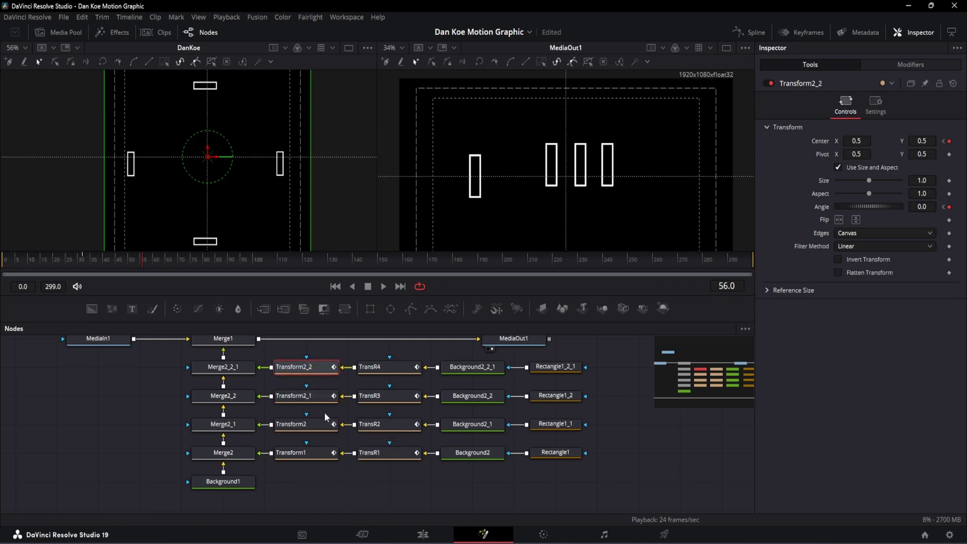
Step: On frame 56, set Transform2's angle to -90 and its center to X 0.363, Y 0.635, and scrub the move
left_click(311, 424)
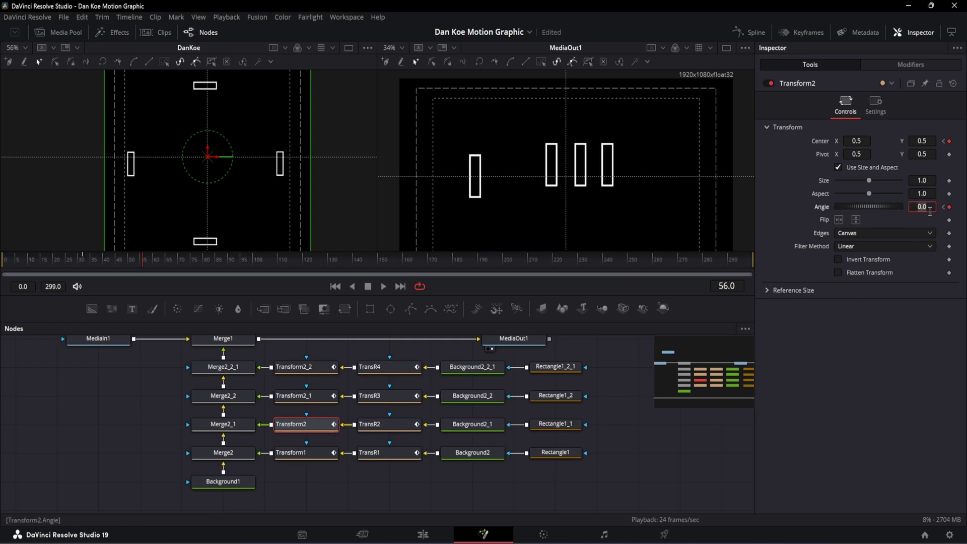
type("-90")
key("Tab")
key("Tab")
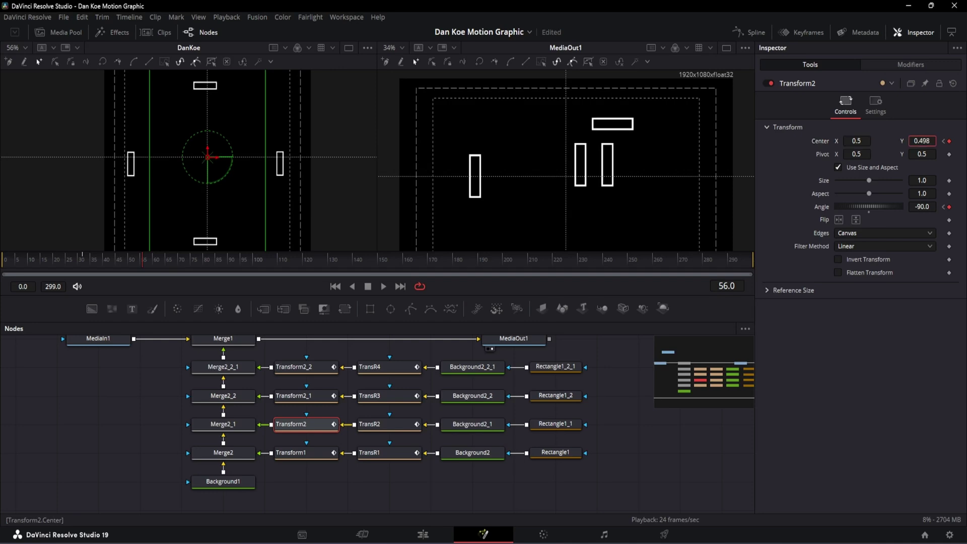
type("0.587")
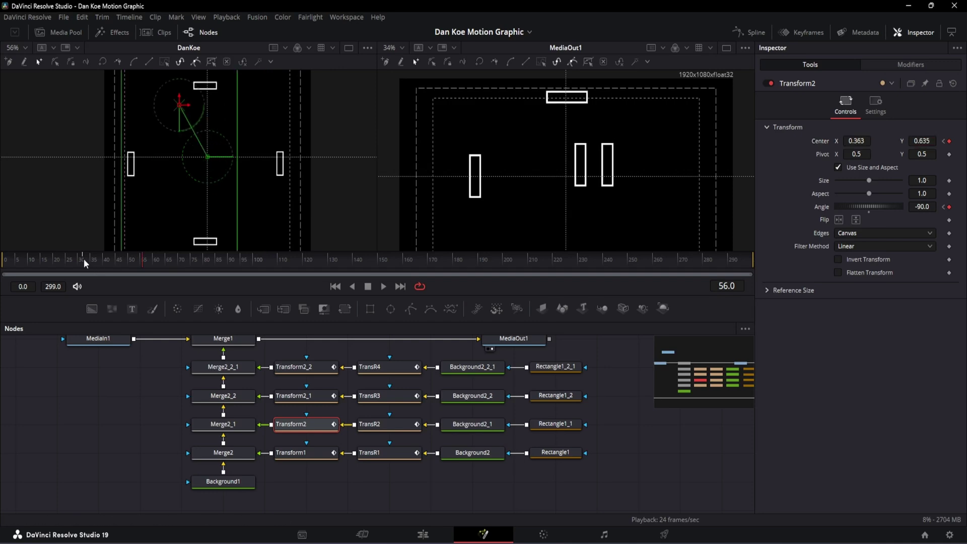
left_click_drag(84, 258, 143, 258)
Step: Move the third rectangle to the right on frame 56 by setting Transform2_1's center to X 0.739, Y 0.439
left_click(297, 395)
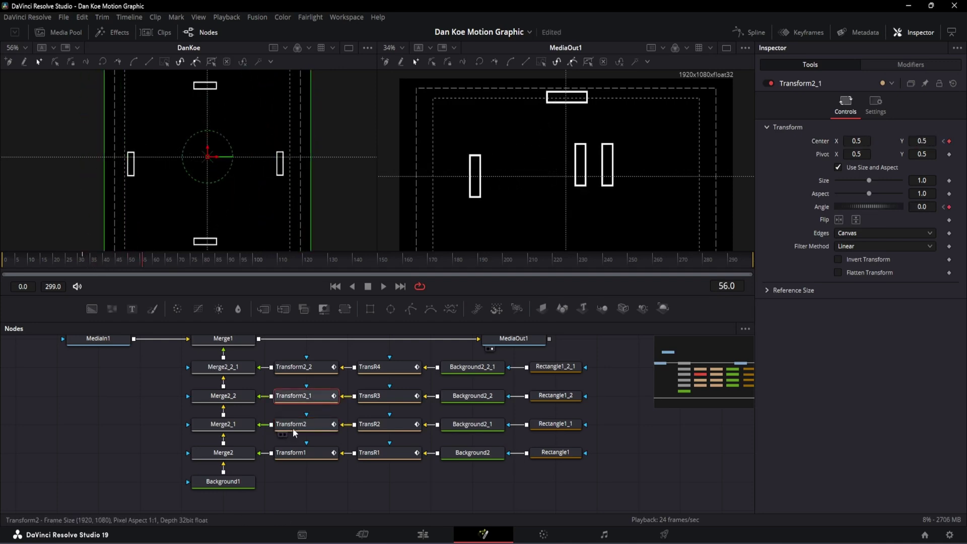
left_click_drag(852, 141, 955, 141)
mouse_move(921, 141)
left_mouse_down()
mouse_move(889, 141)
mouse_move(902, 141)
left_mouse_up()
left_click_drag(258, 168, 258, 179)
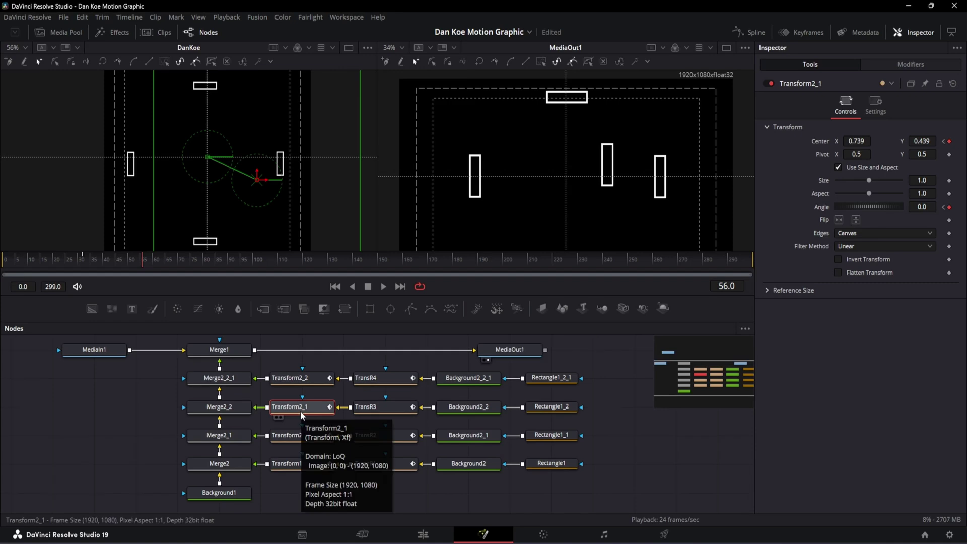
Step: On frame 56, set Transform2_2's angle to -90 and its center to X 0.195, Y -0.174
left_click(311, 380)
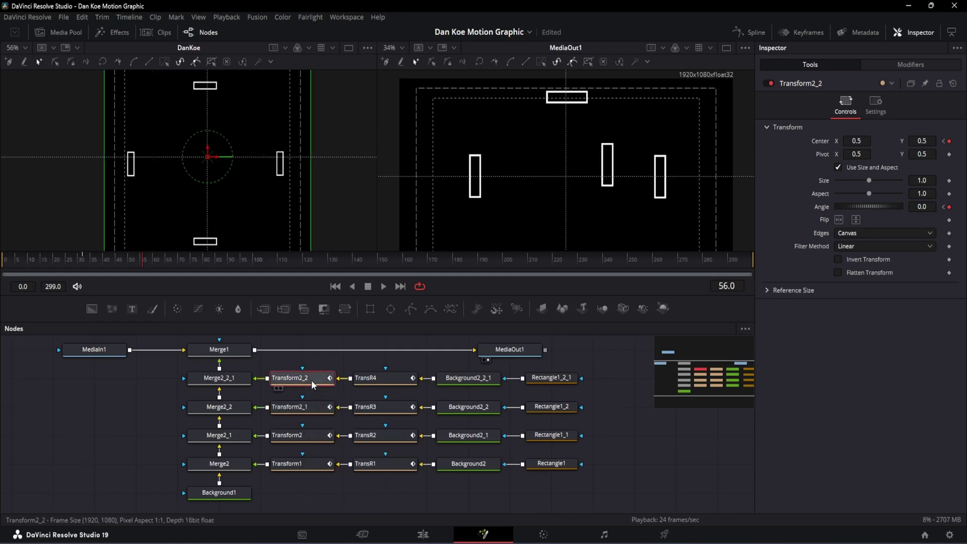
left_click(929, 206)
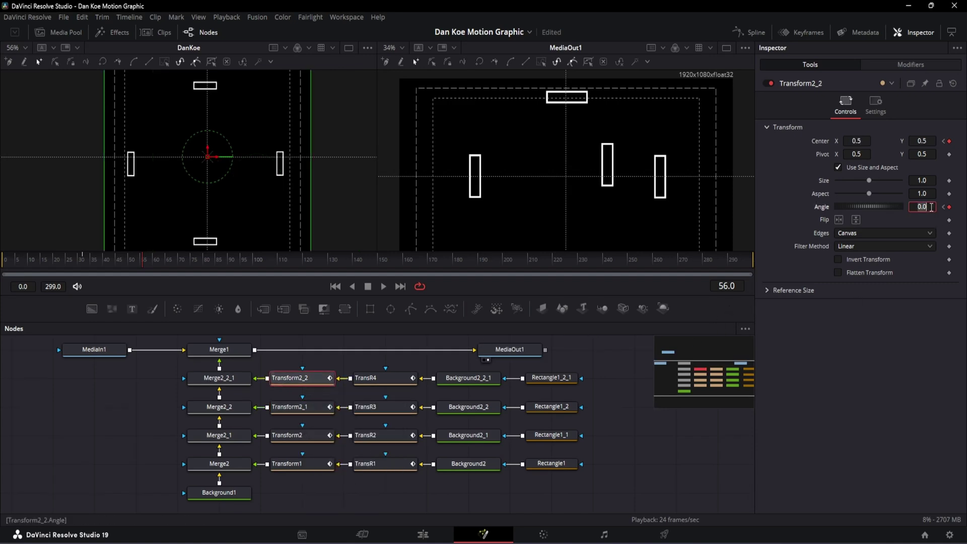
type("-90")
key("Return")
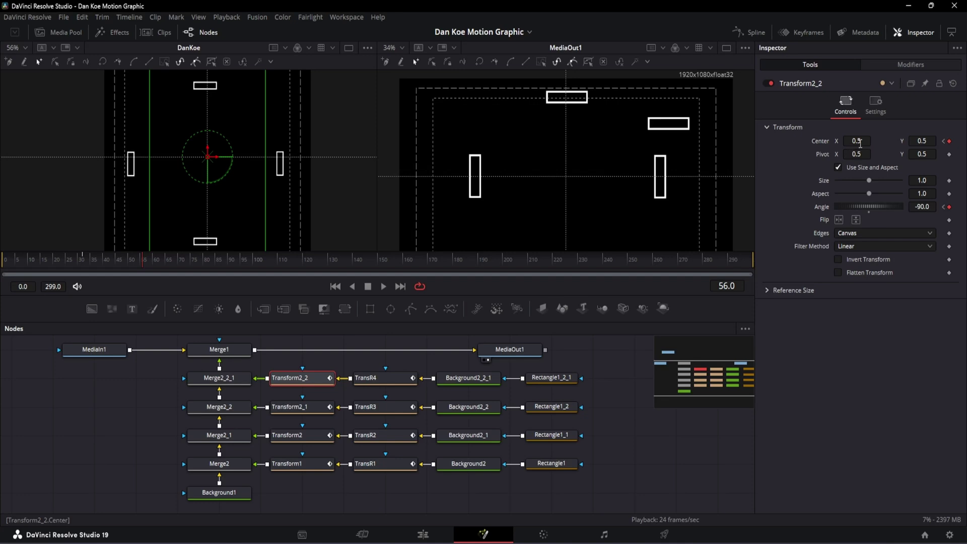
left_click_drag(860, 143, 836, 143)
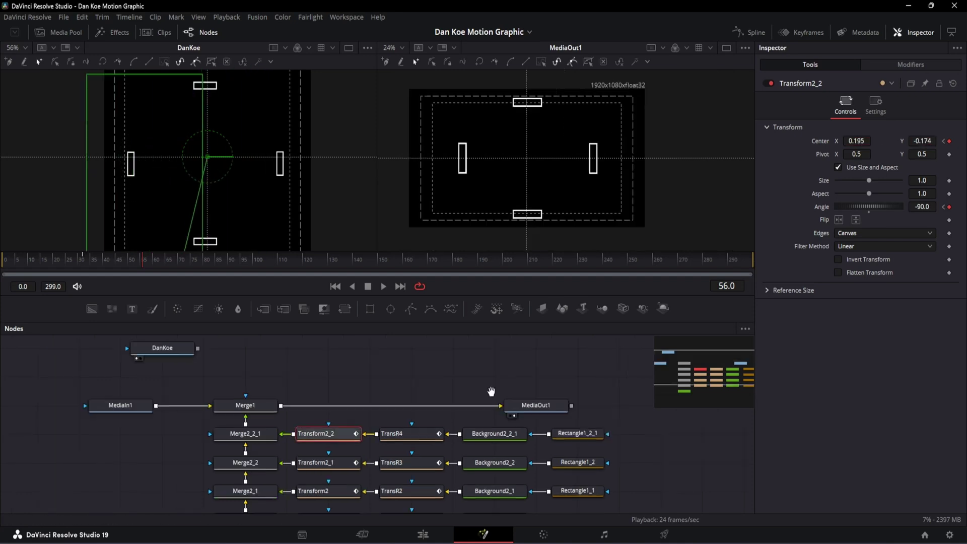
Step: Add a Background node and merge it over the output of Merge1, ahead of MediaOut1
left_click_drag(491, 391, 490, 363)
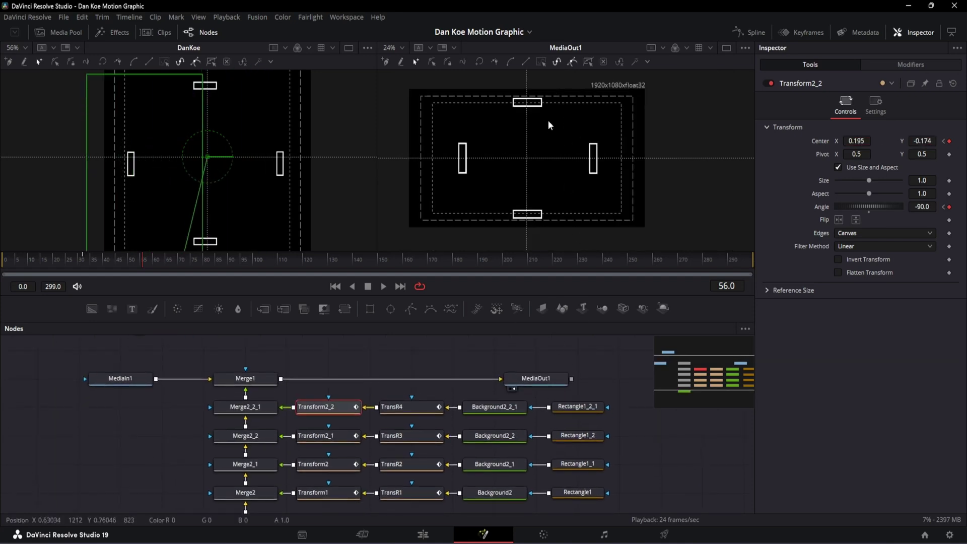
left_click_drag(367, 343, 377, 381)
left_click(379, 370)
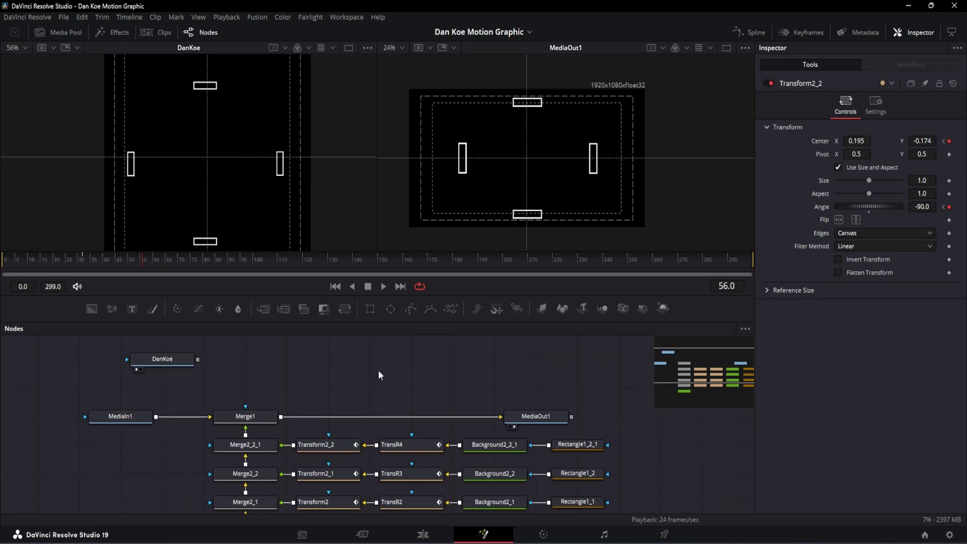
key("shift+space")
type("bg")
key("Return")
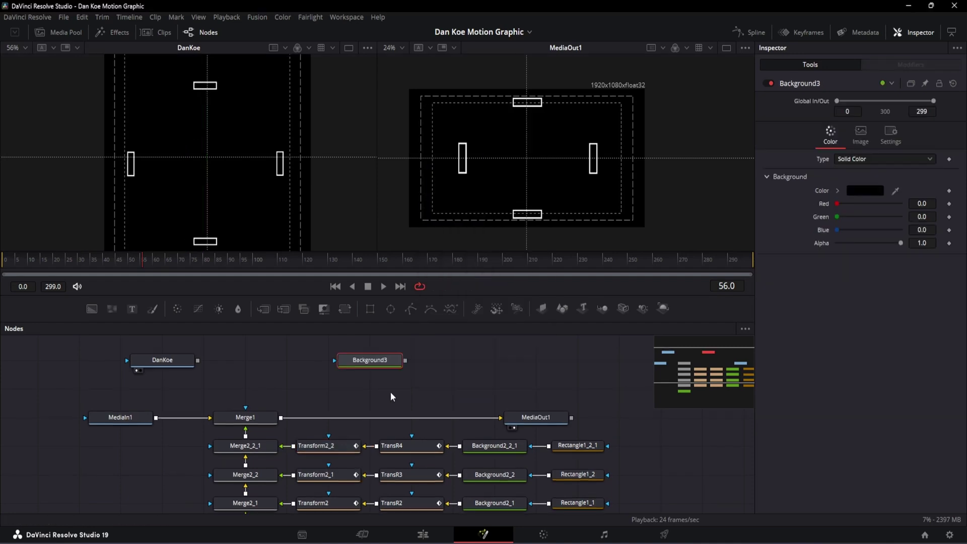
left_click_drag(364, 361, 280, 418)
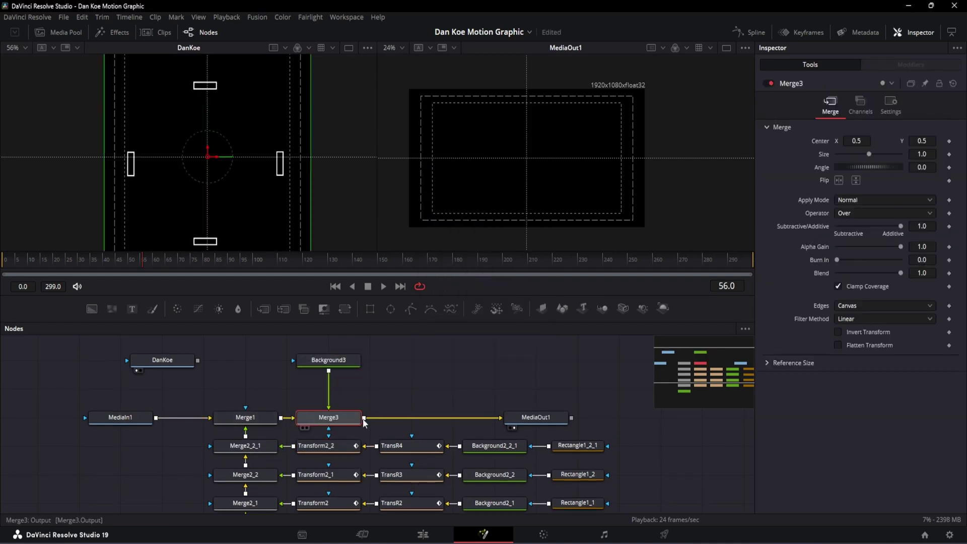
Step: Disable Auto Resolution on Background3 and set its width to 1080 for a 1080 by 1080 square
left_click(346, 361)
left_click(862, 136)
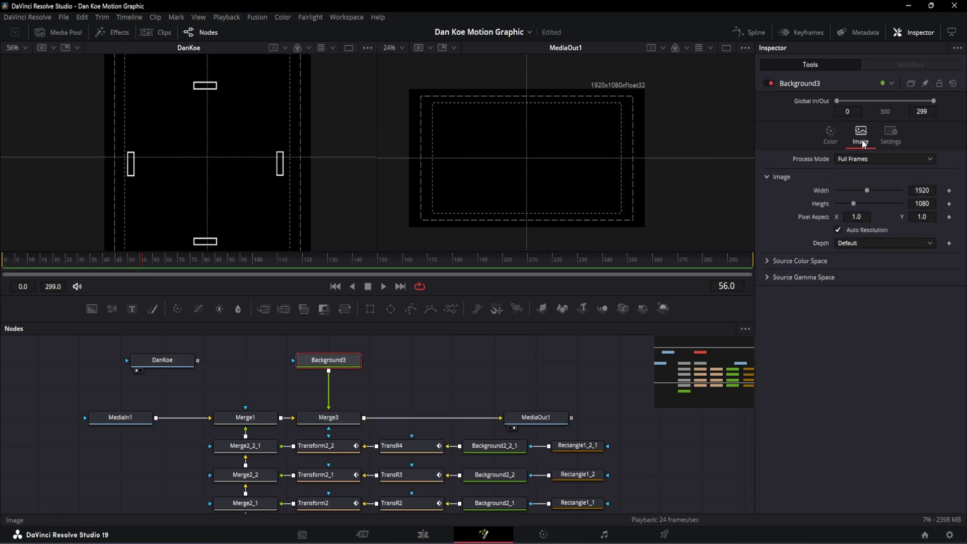
left_click(839, 230)
left_click(932, 190)
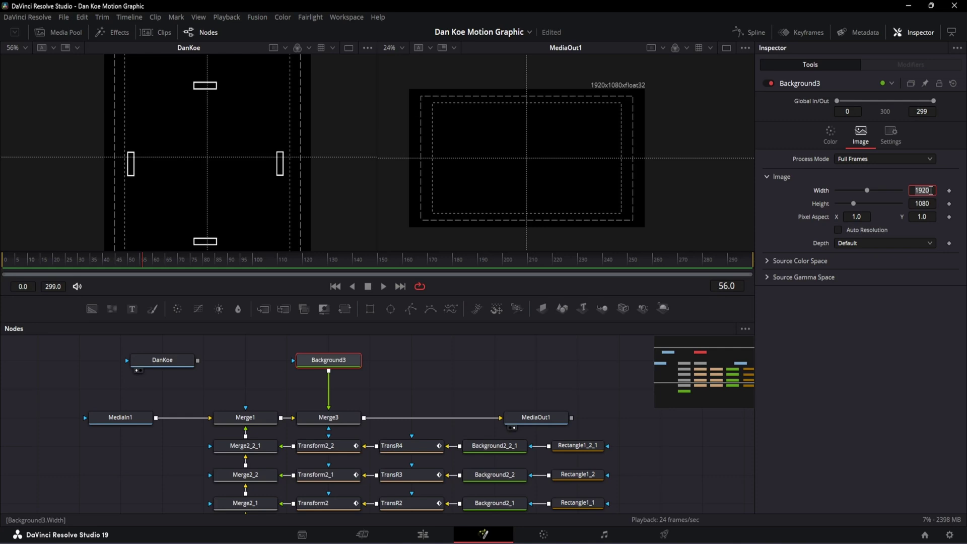
type("1080")
key("Return")
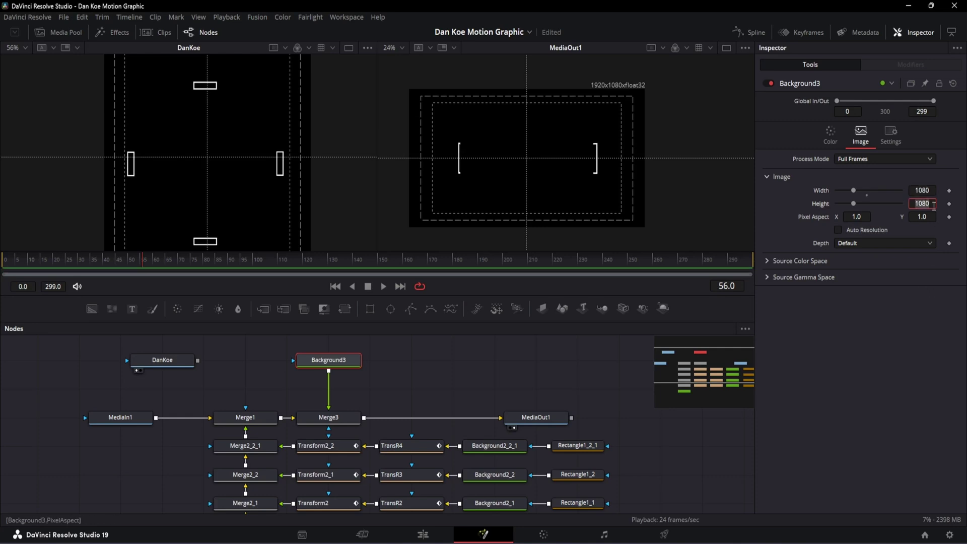
Step: Change Background3's solid color to pure red (#ff0000)
left_click(834, 132)
left_click(864, 191)
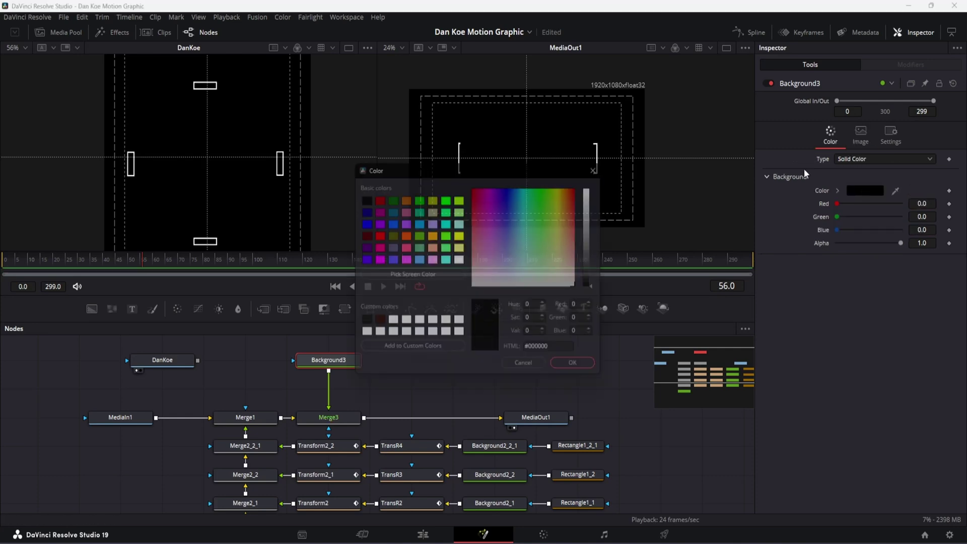
left_click_drag(572, 162, 573, 198)
left_click_drag(598, 262, 600, 210)
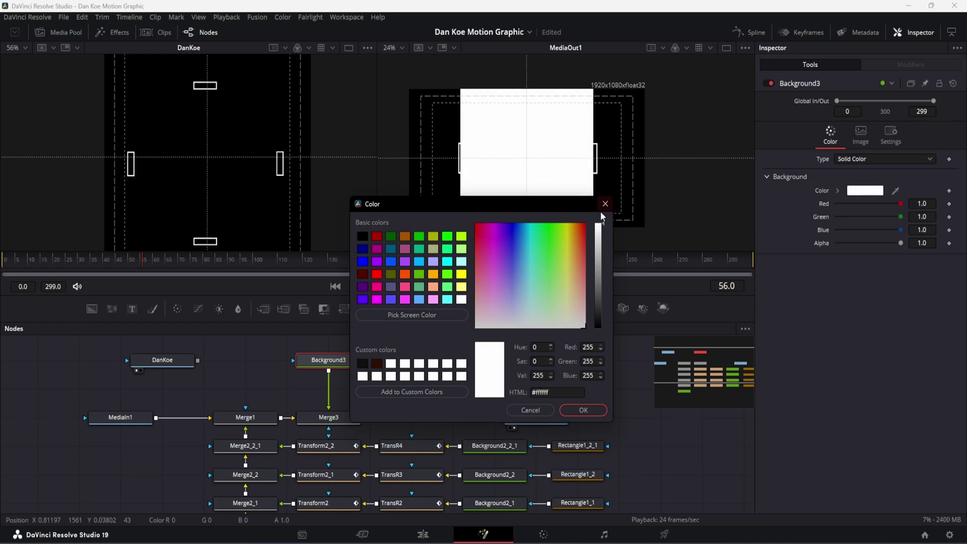
left_click(542, 253)
left_click_drag(543, 252, 600, 223)
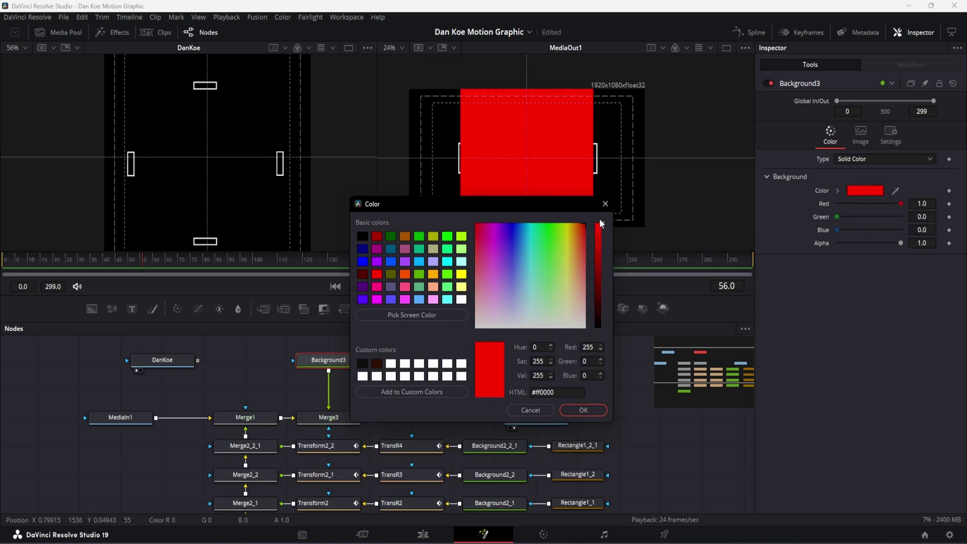
left_click(583, 409)
Step: Mask Background3 with a Rectangle node, link its height to its width by expression, and set the width to 0.755
left_click(370, 310)
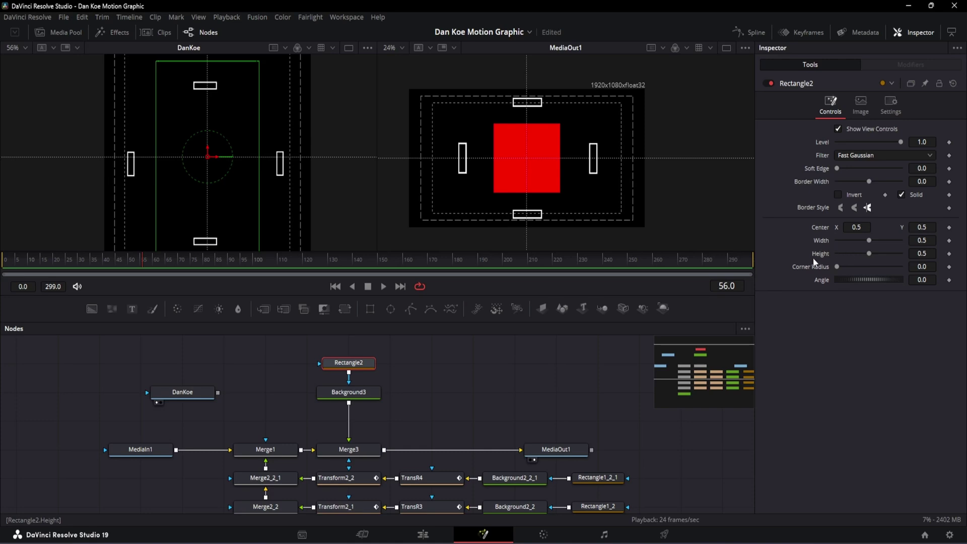
right_click(823, 256)
left_click(847, 375)
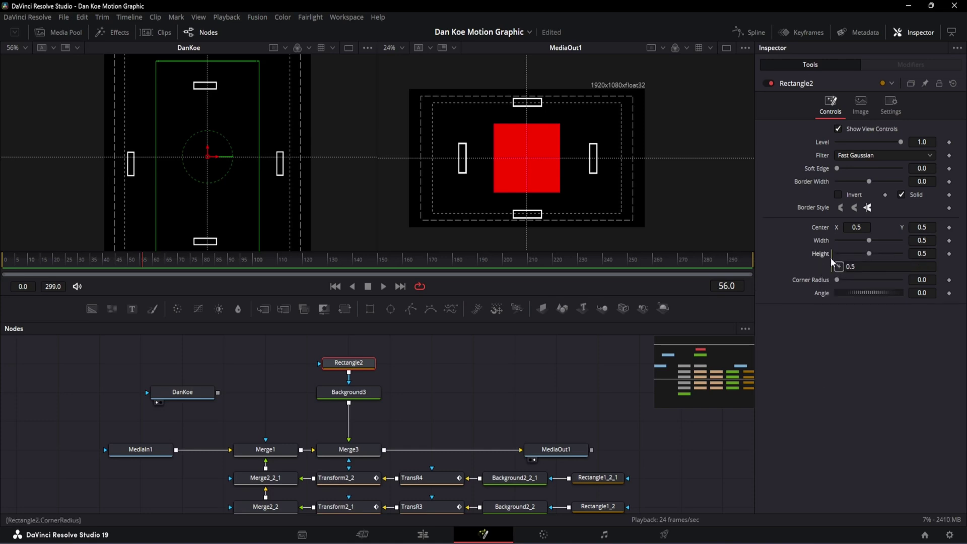
left_click_drag(824, 243, 822, 241)
left_click_drag(920, 240, 960, 240)
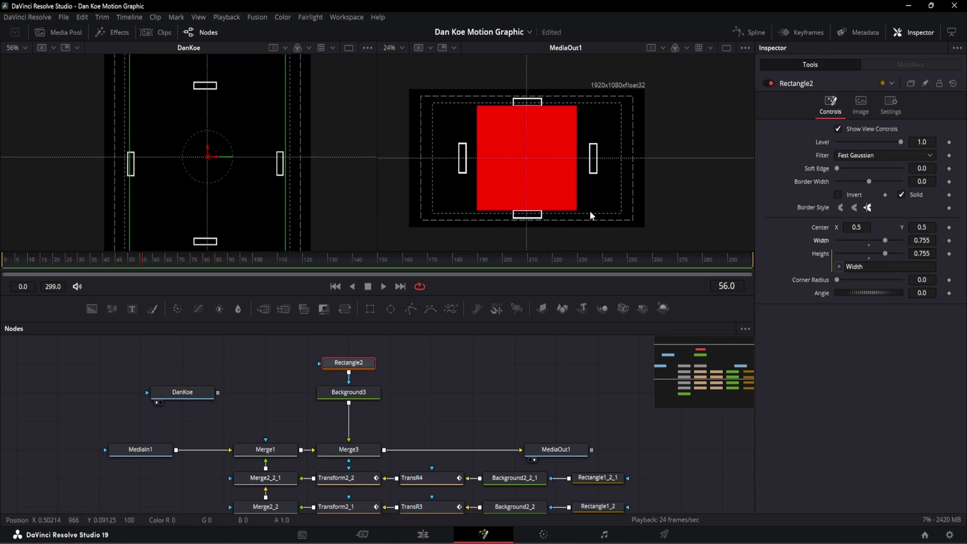
Step: On frame 56, align the left and right rectangles with the red square's edges, setting Transform1's center X to 0.3962 and adjusting Transform2_1's center X
scroll(609, 92, "up", 2)
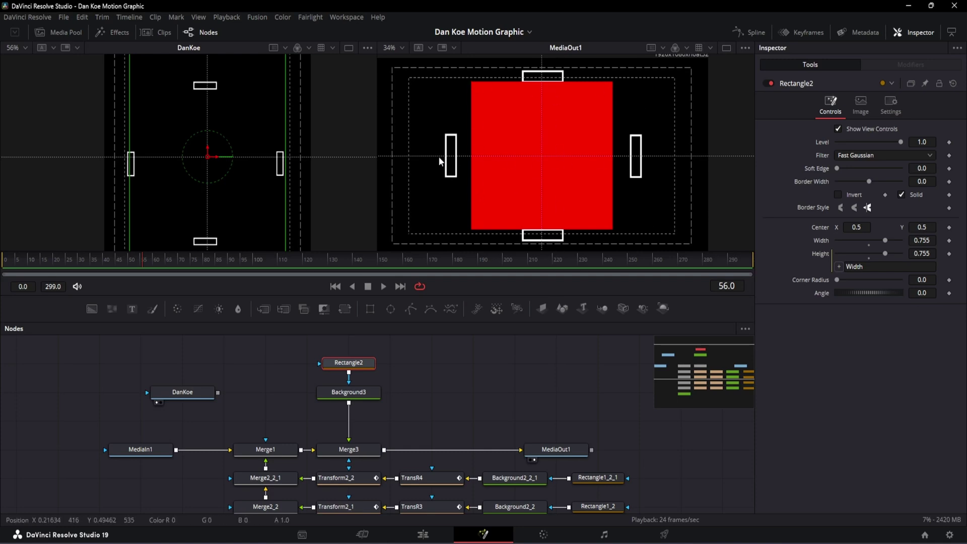
left_click(348, 391)
scroll(383, 383, "down", 2)
scroll(412, 373, "up", 1)
left_click_drag(425, 382, 424, 338)
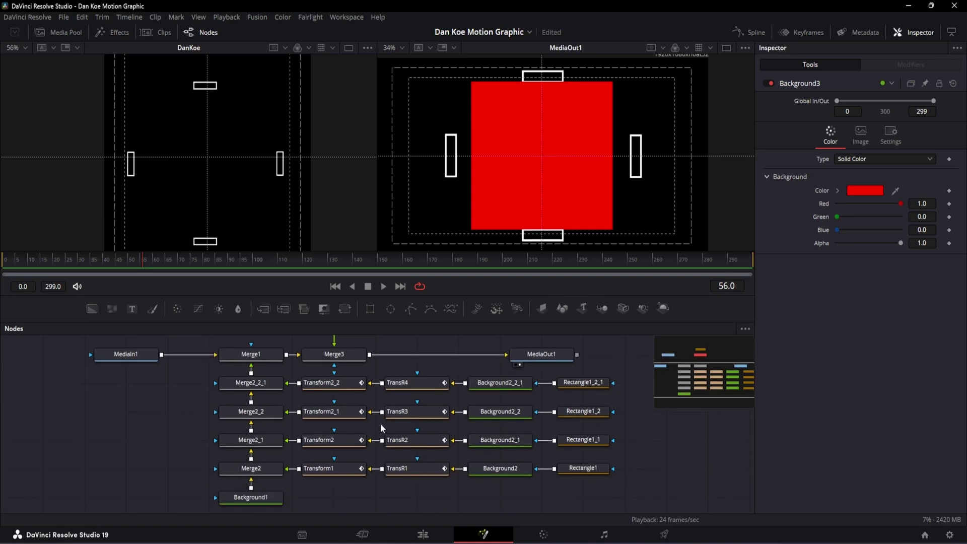
scroll(317, 481, "up", 1)
left_click(347, 468)
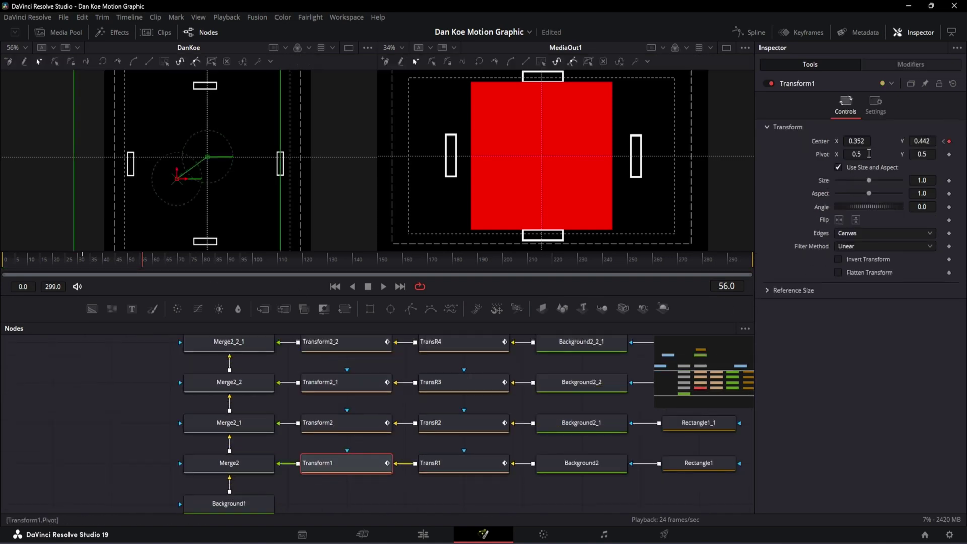
left_click_drag(854, 142, 876, 142)
scroll(478, 156, "up", 2)
scroll(496, 149, "down", 2)
scroll(496, 148, "up", 4)
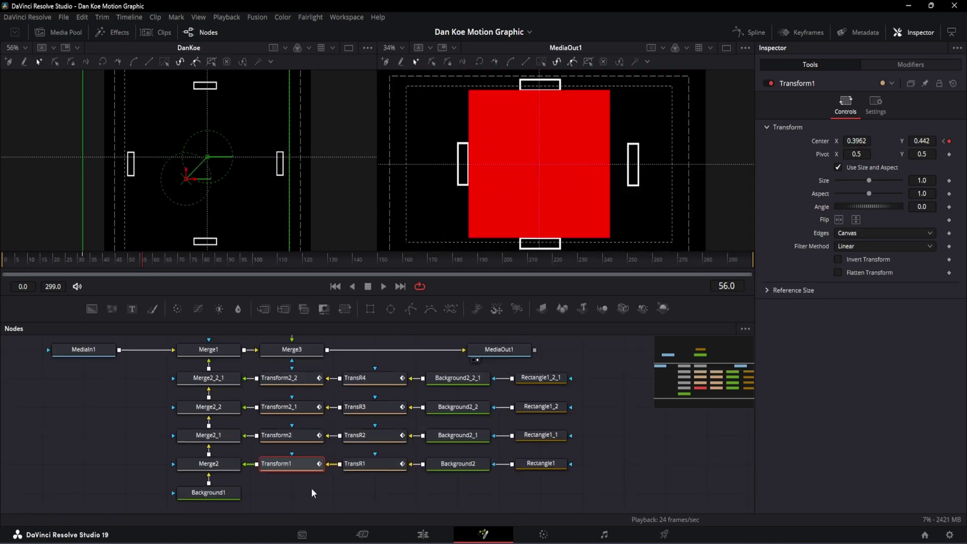
left_click(292, 410)
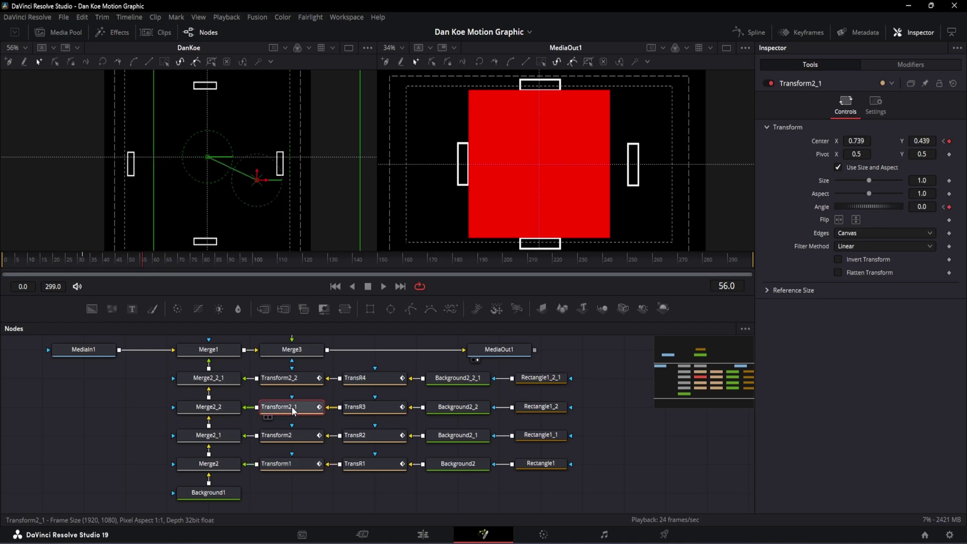
left_click(861, 140)
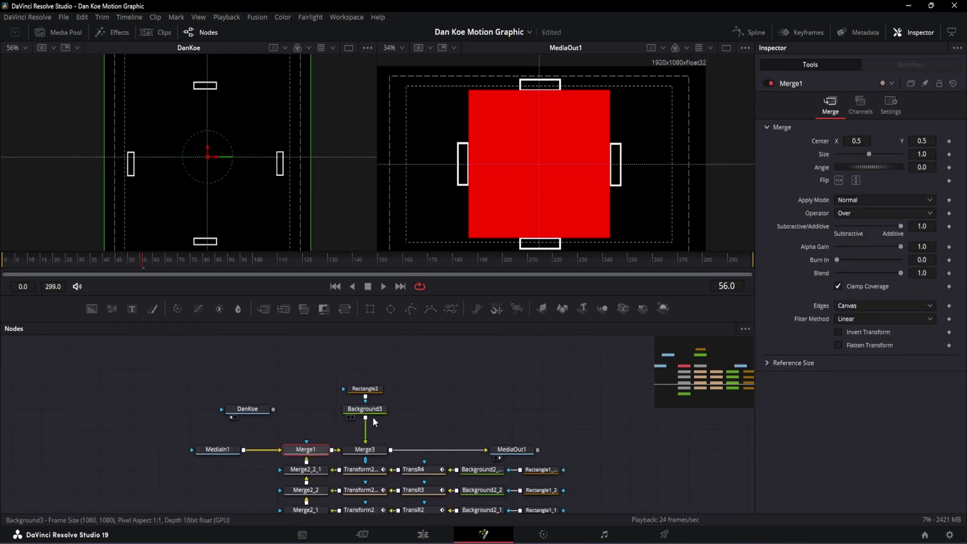
Step: Delete the red guide square by removing Background3, Rectangle2 and Merge3 from the node tree
left_click_drag(422, 371, 317, 480)
key("Delete")
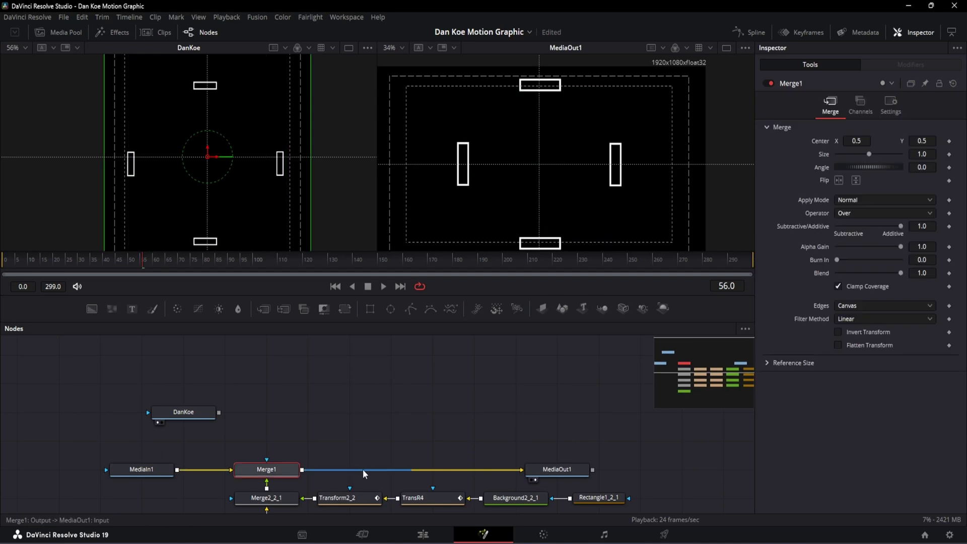
scroll(380, 387, "down", 3)
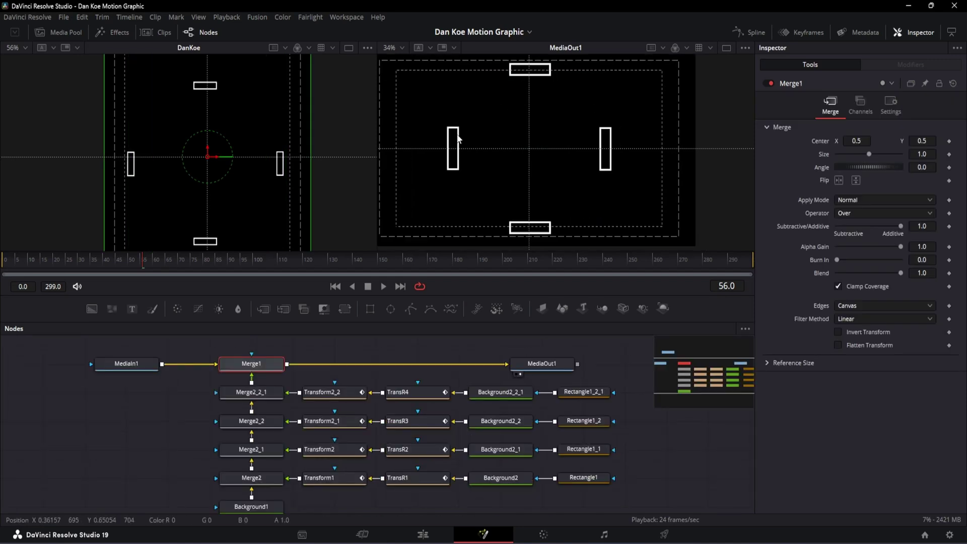
Step: Show the Spline editor with the TransR4 curve hidden, and select the four nodes Transform1, Transform2, Transform2_1 and Transform2_2
left_click_drag(91, 261, 105, 261)
left_click(750, 32)
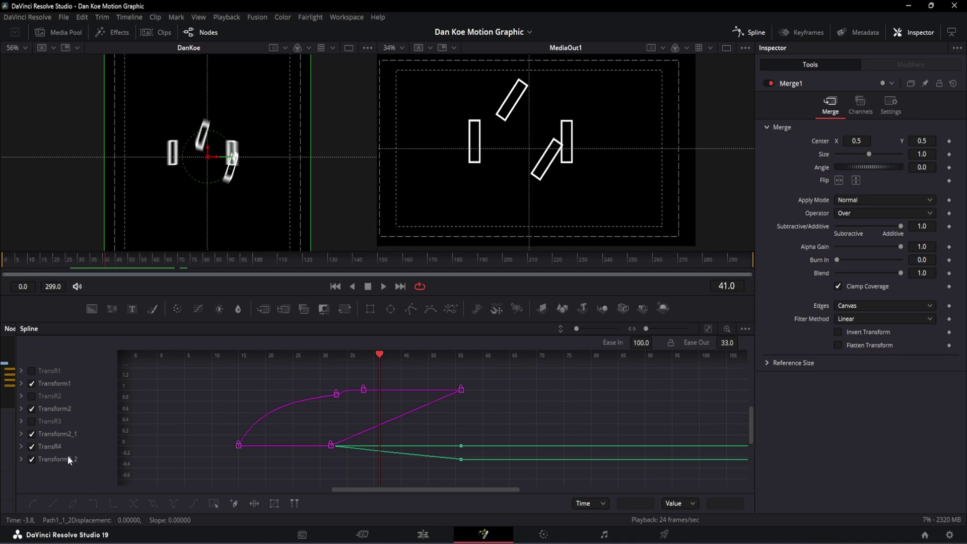
left_click(32, 445)
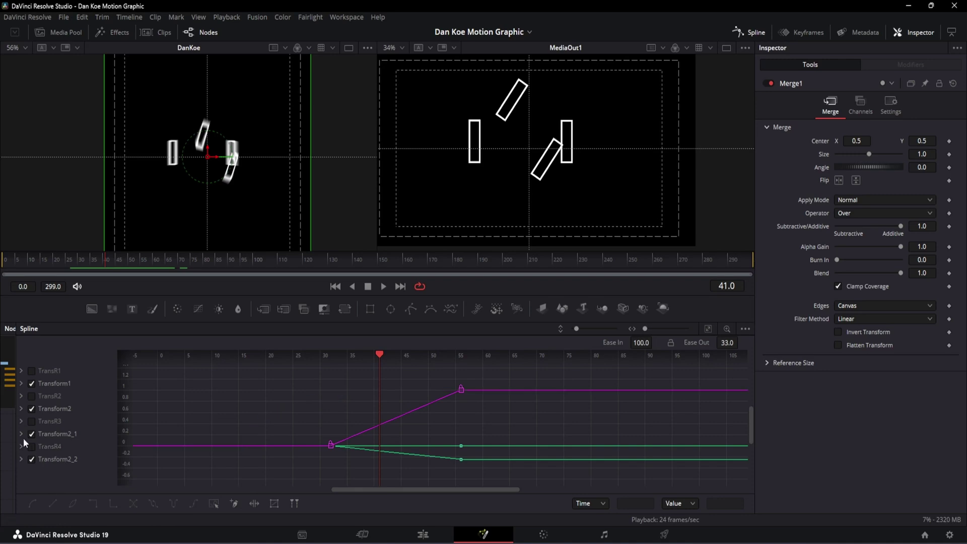
left_click_drag(15, 432, 302, 432)
left_click(166, 504)
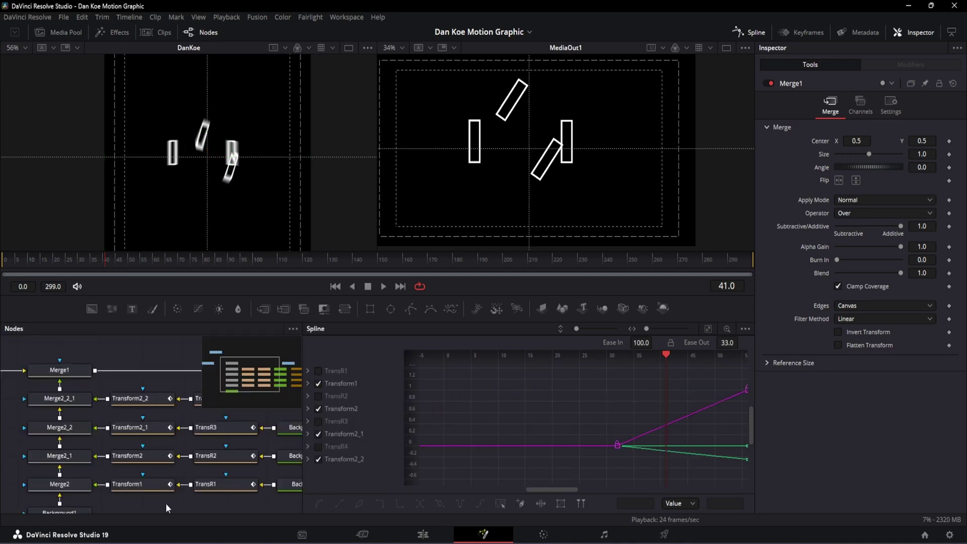
left_click_drag(166, 504, 137, 382)
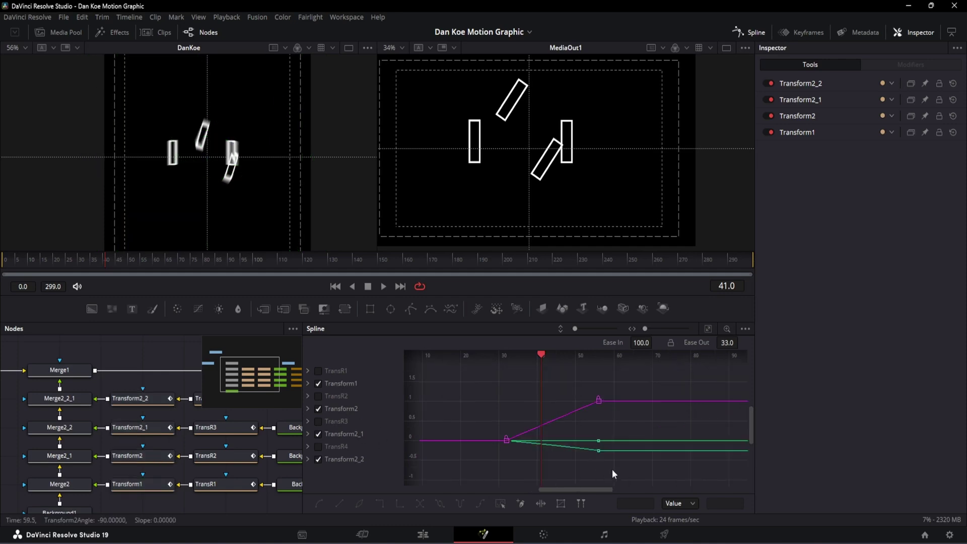
Step: Smooth all keyframes of the four Transform nodes with Ease In 83.6, play back the motion, and close the Spline editor
left_click_drag(614, 458, 502, 375)
key("shift+s")
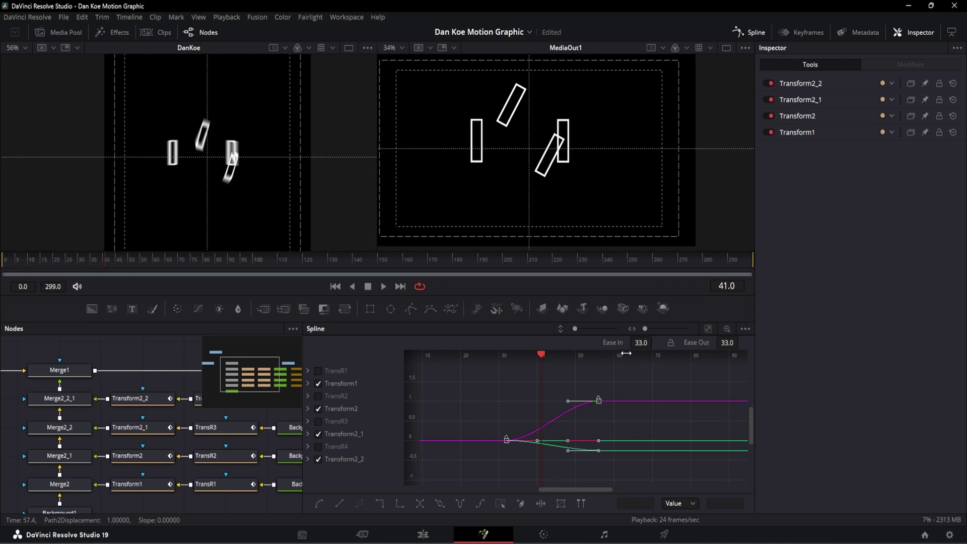
left_click_drag(641, 342, 679, 342)
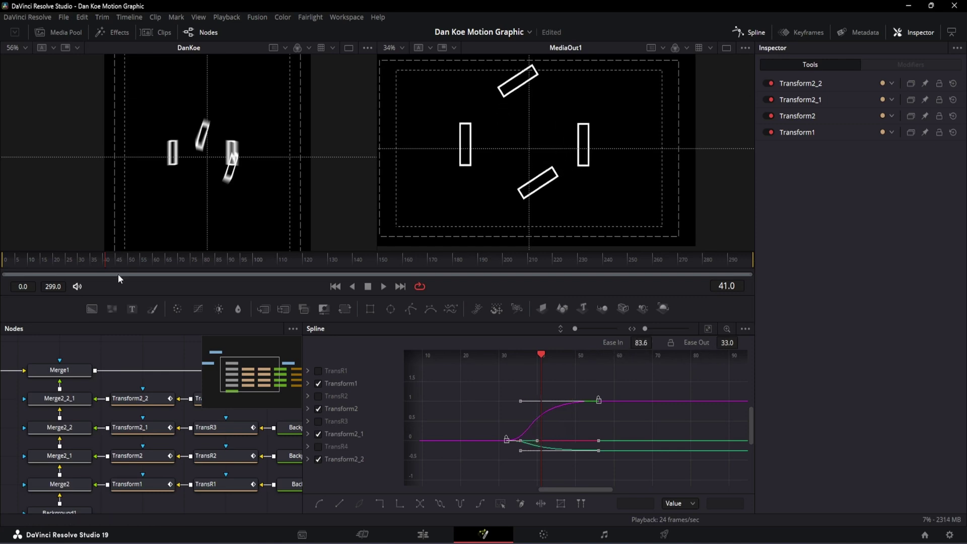
left_click(76, 262)
left_click_drag(77, 262, 65, 262)
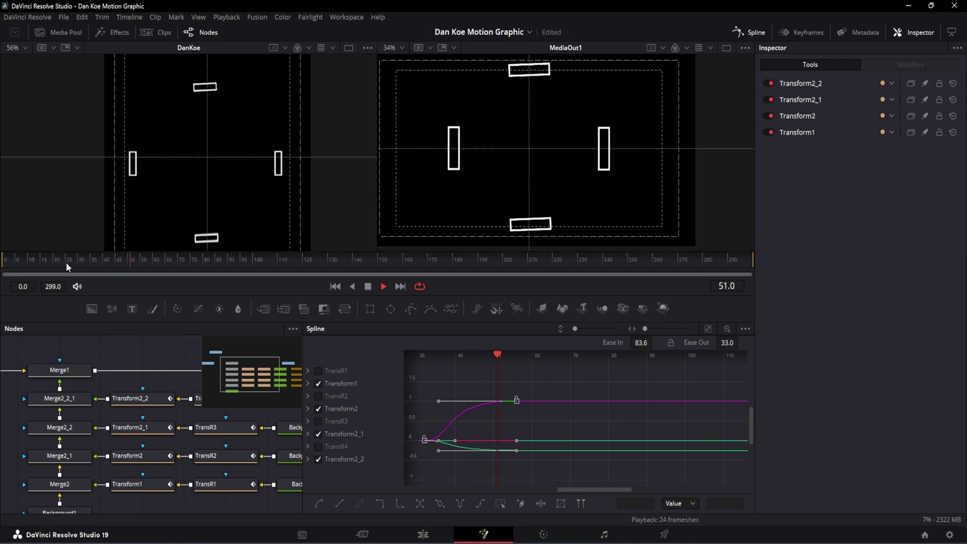
key("space")
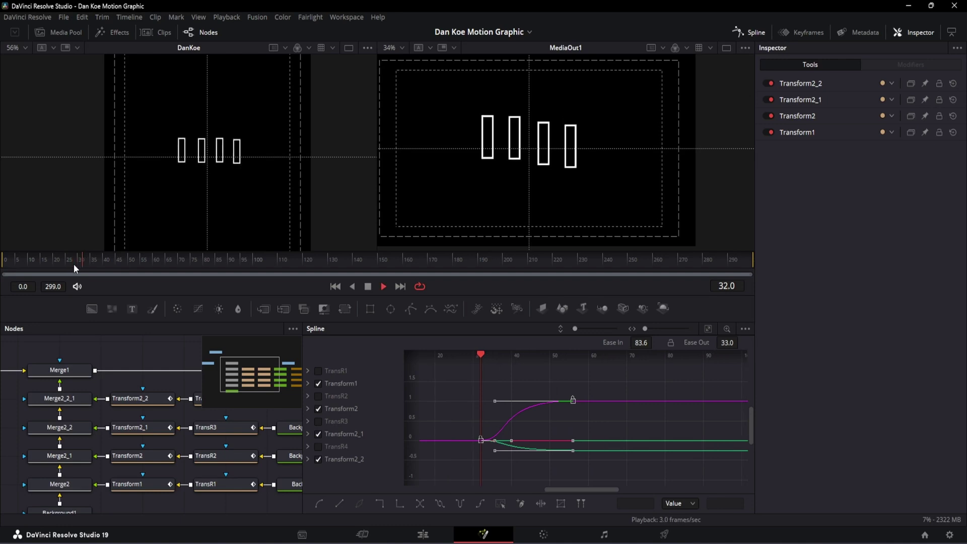
key("space")
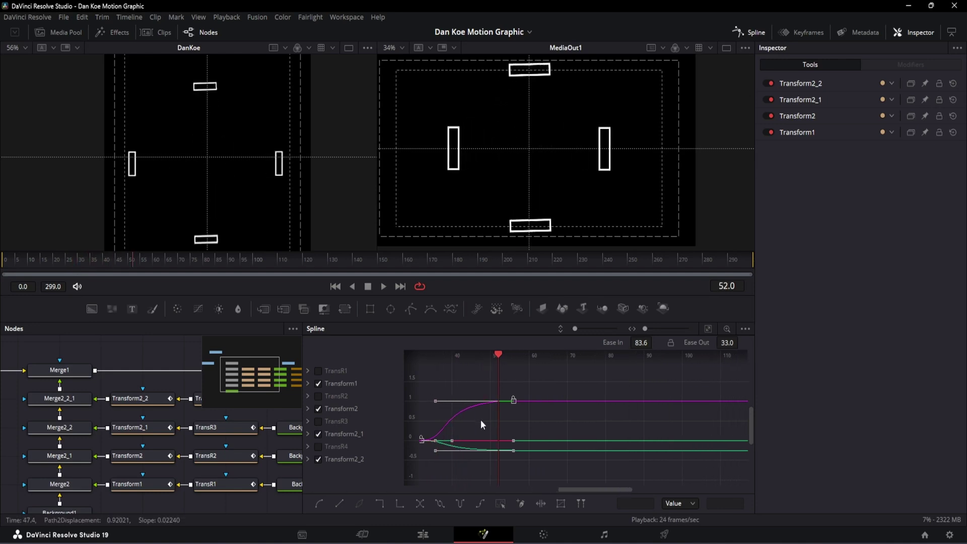
left_click_drag(493, 407, 534, 407)
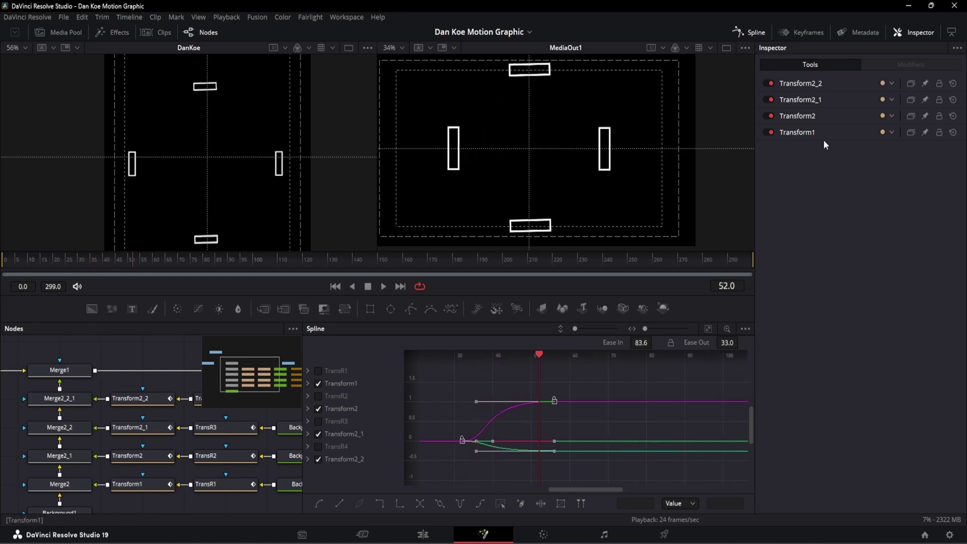
left_click(755, 31)
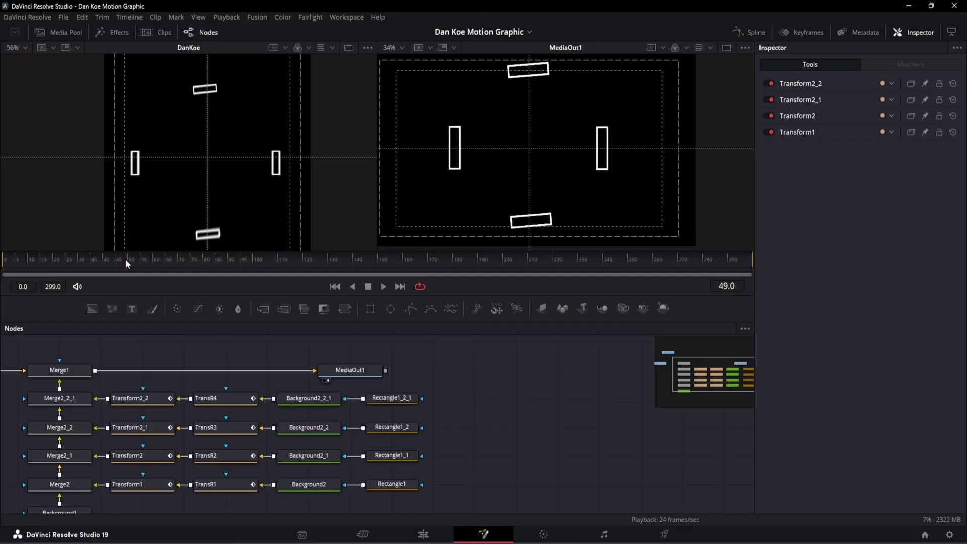
Step: Add a keyframe for Merge1's angle at 0 on frame 57
left_click_drag(125, 259, 146, 261)
left_click_drag(188, 347, 298, 366)
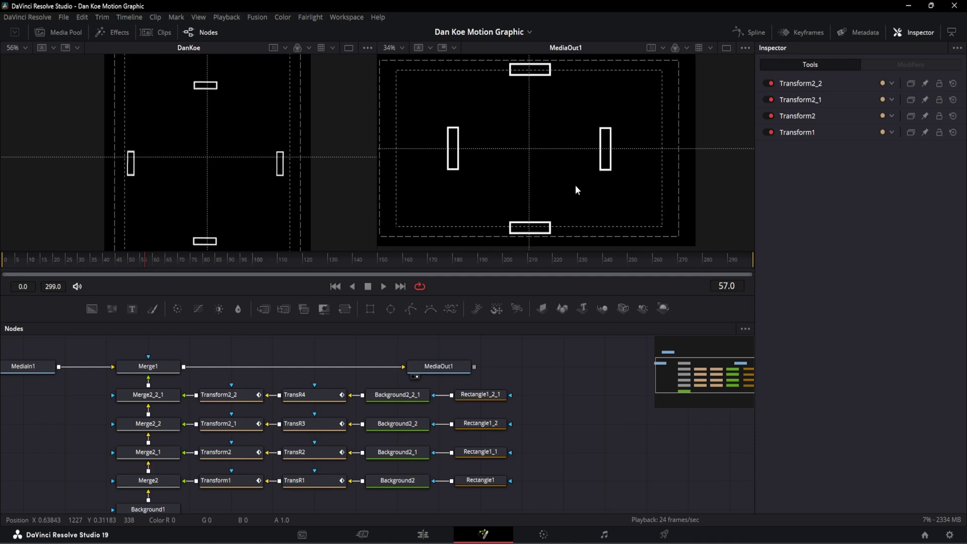
left_click(158, 365)
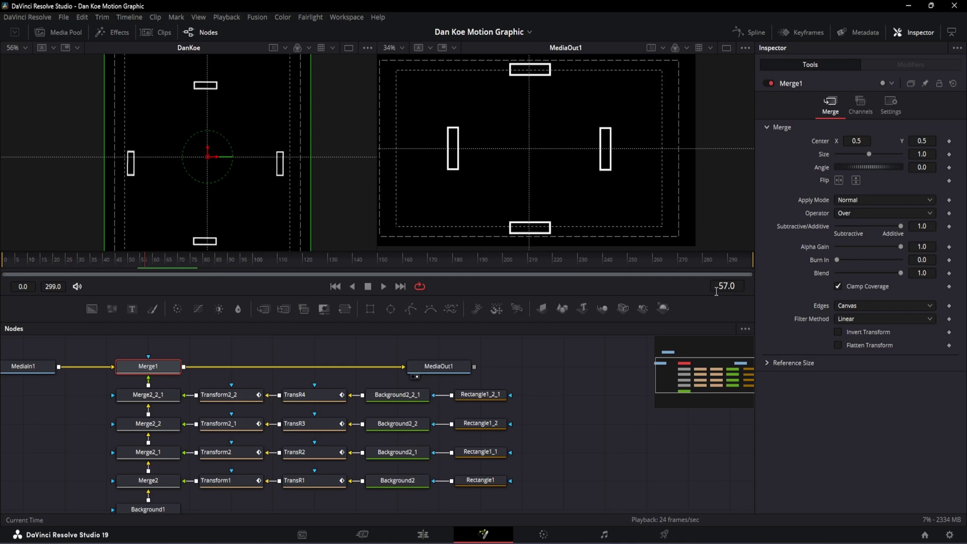
left_click(948, 167)
Step: On frame 75, set Merge1's angle to -134.8, play back the rotation, and save the project
left_click_drag(153, 260, 190, 260)
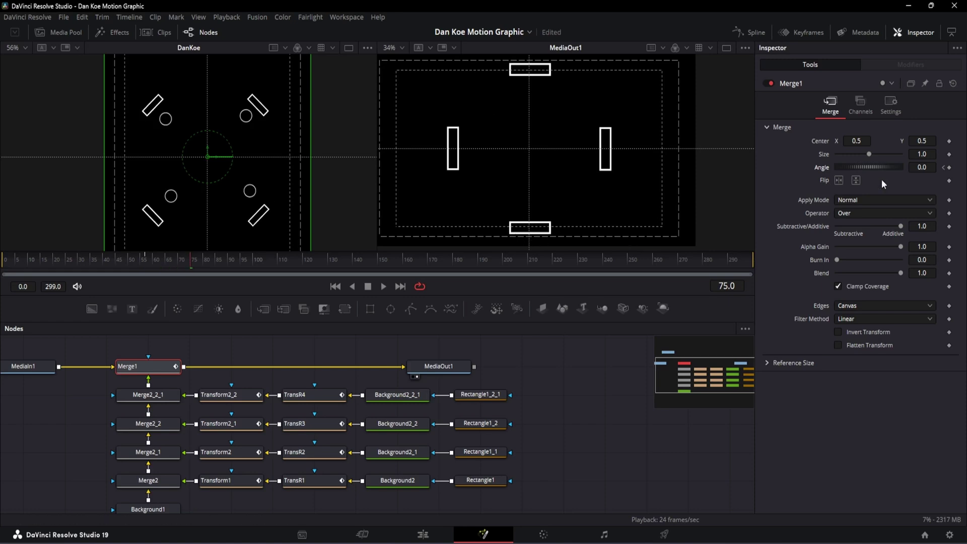
left_click_drag(928, 166, 725, 159)
left_click_drag(899, 166, 849, 167)
left_click_drag(153, 264, 147, 265)
key("space")
key("space")
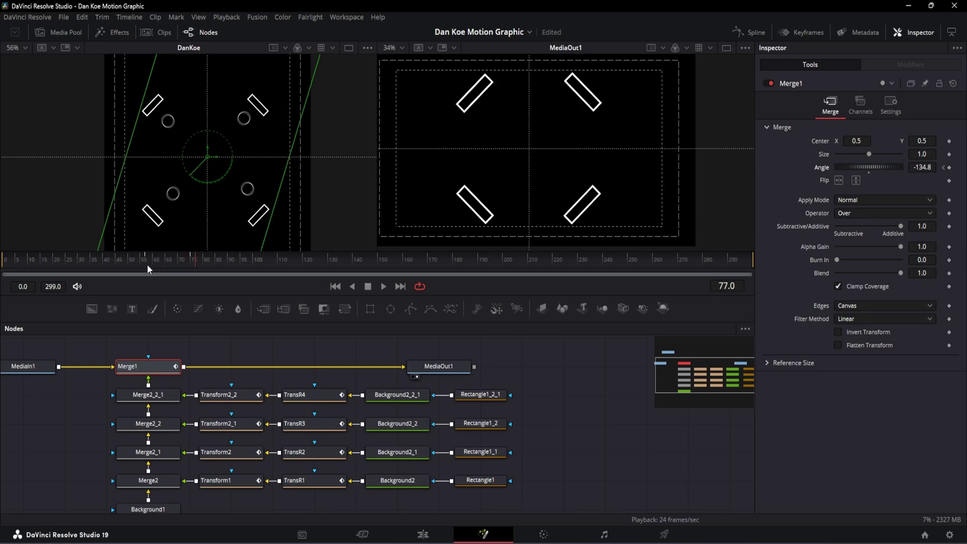
key("ctrl+s")
Step: Show the Spline editor and hide the four Transform curves so only Merge1's Angle curve is displayed
left_click_drag(605, 398, 578, 396)
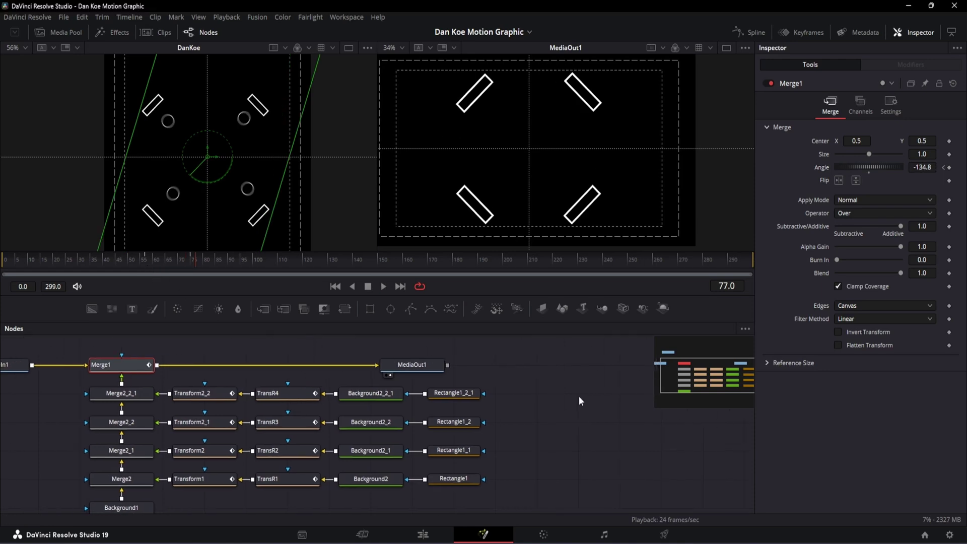
left_click(751, 32)
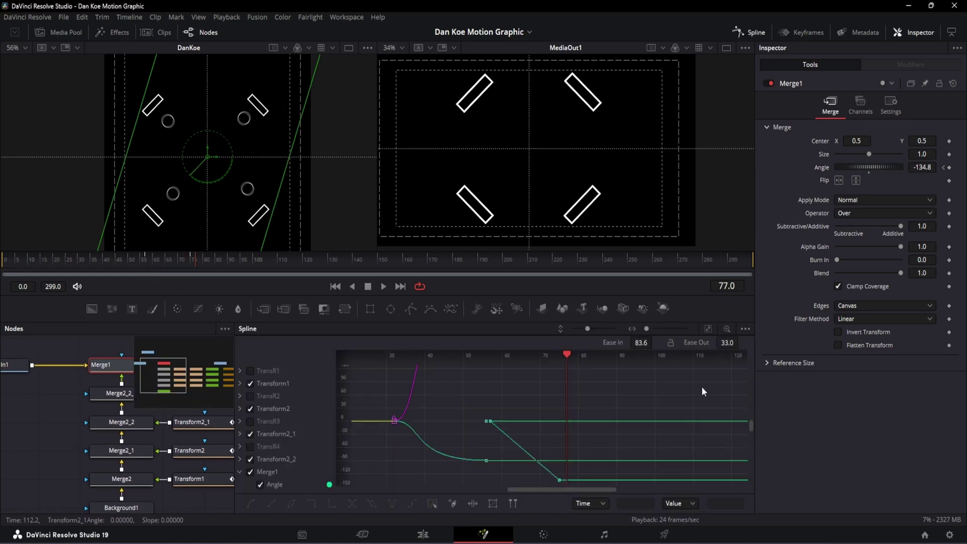
left_click(250, 383)
left_click(250, 408)
left_click(249, 434)
left_click(249, 459)
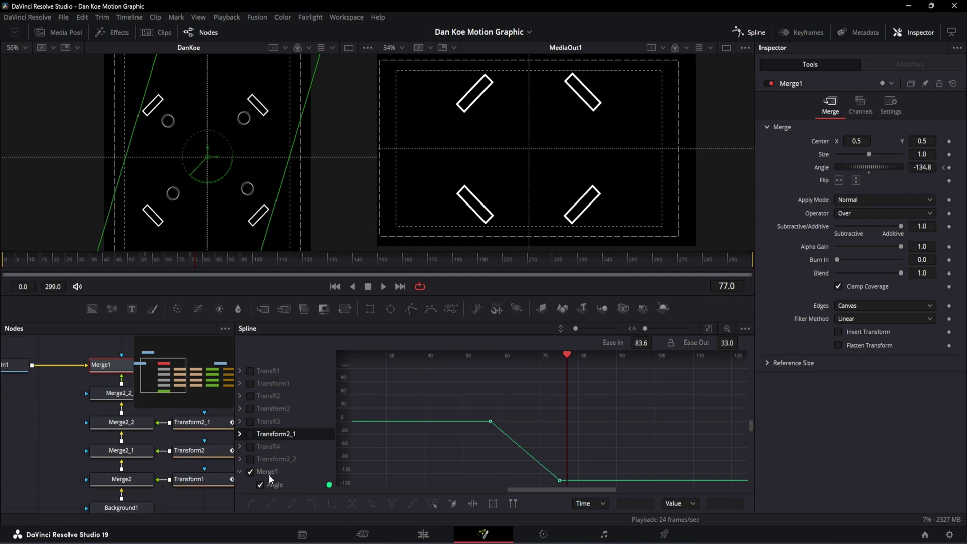
Step: Smooth both keyframes of Merge1's Angle curve with a higher Ease In, and close the Spline editor
left_click_drag(130, 343, 98, 360)
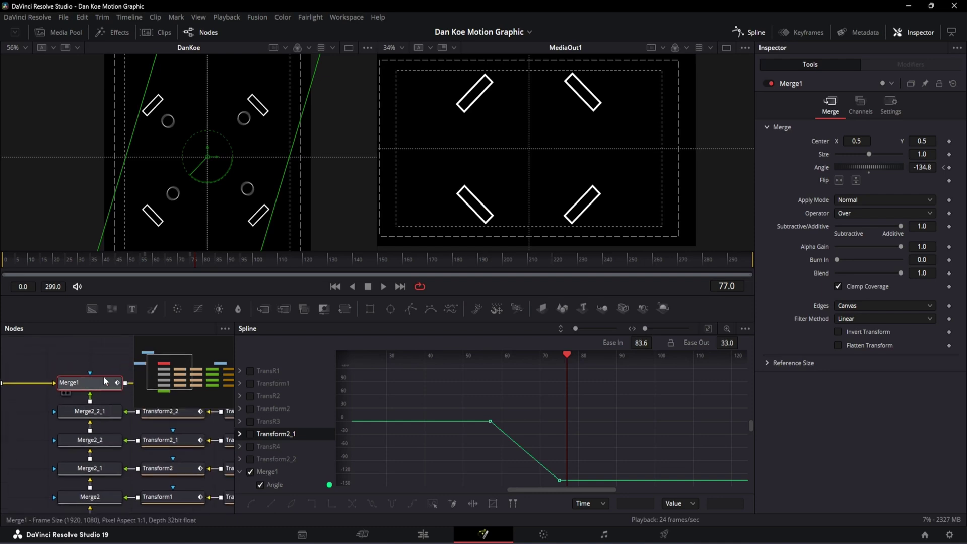
scroll(553, 433, "down", 3)
left_click_drag(612, 455, 441, 342)
key("shift+s")
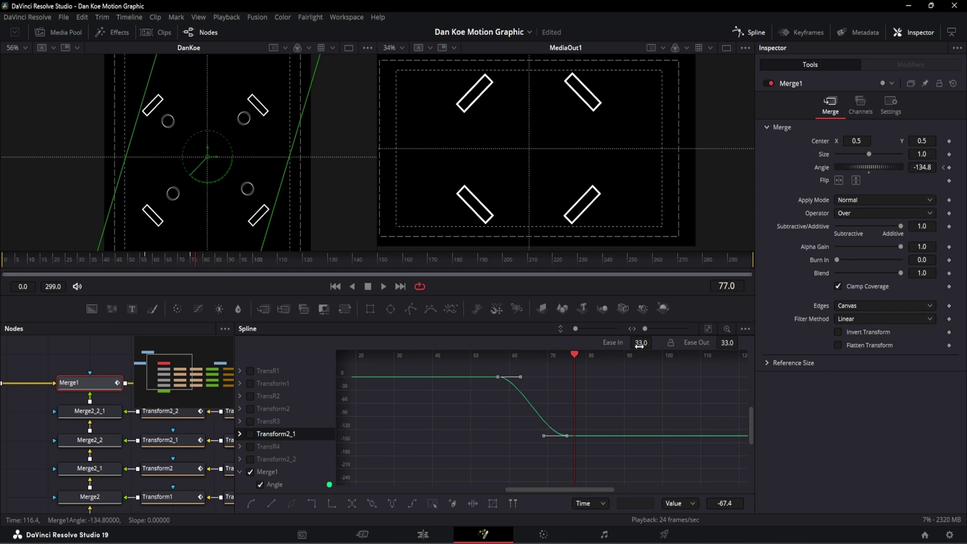
left_click_drag(637, 344, 656, 343)
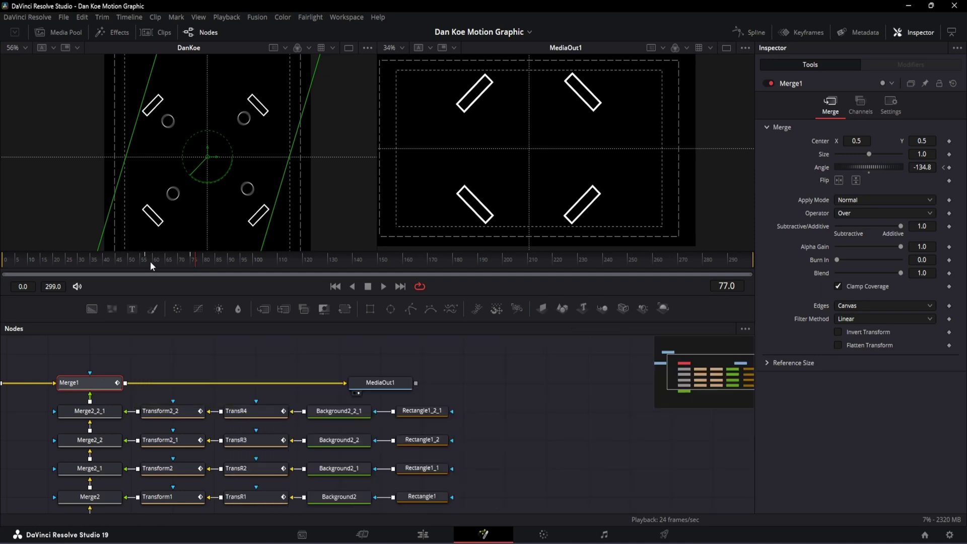
Step: Play back the eased rotation from around its first keyframe, and scrub through the whole animation up to frame 120
left_click(150, 261)
key("space")
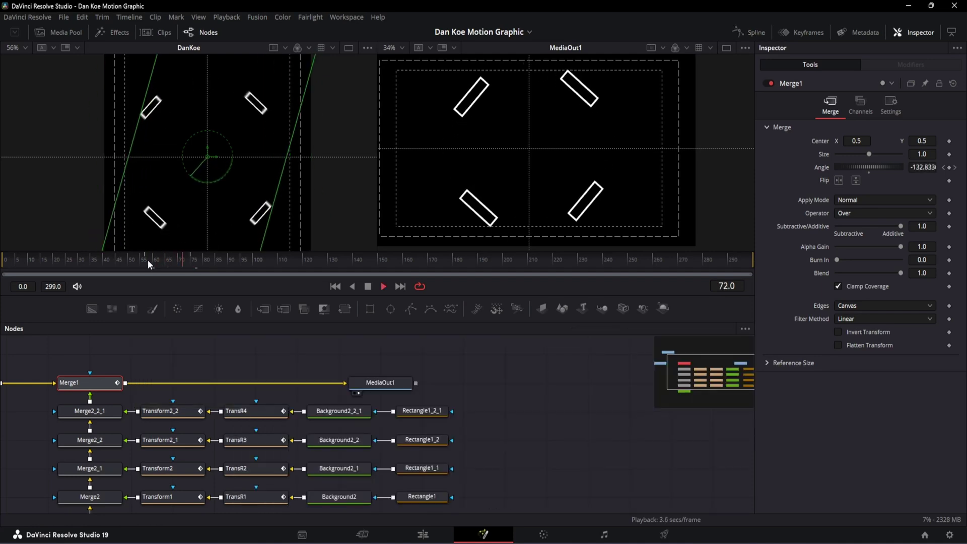
left_click(145, 259)
key("space")
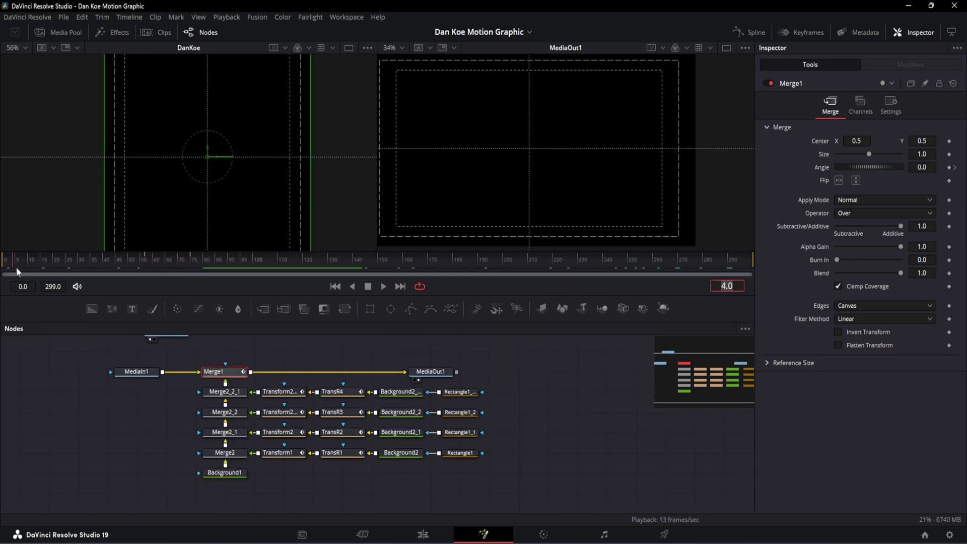
left_click(69, 263)
left_click_drag(69, 264, 304, 250)
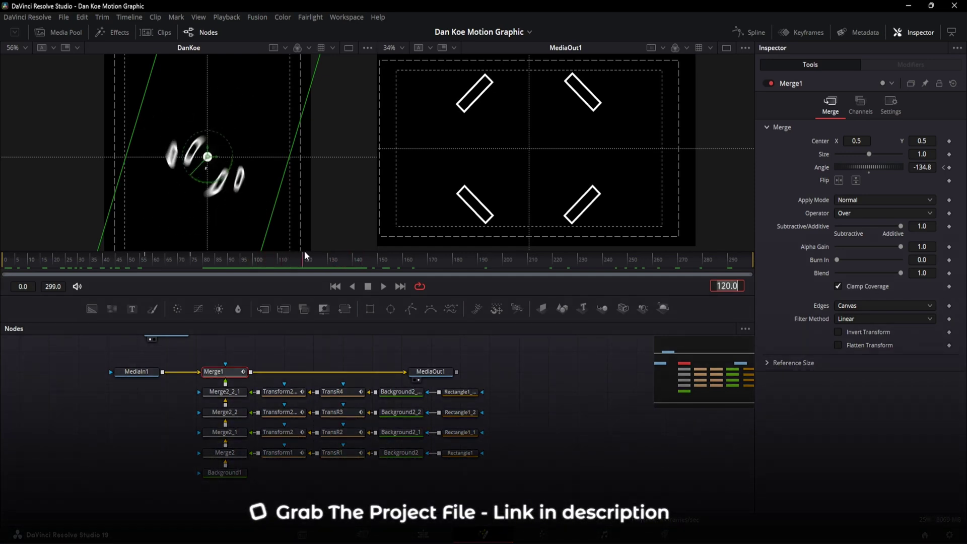